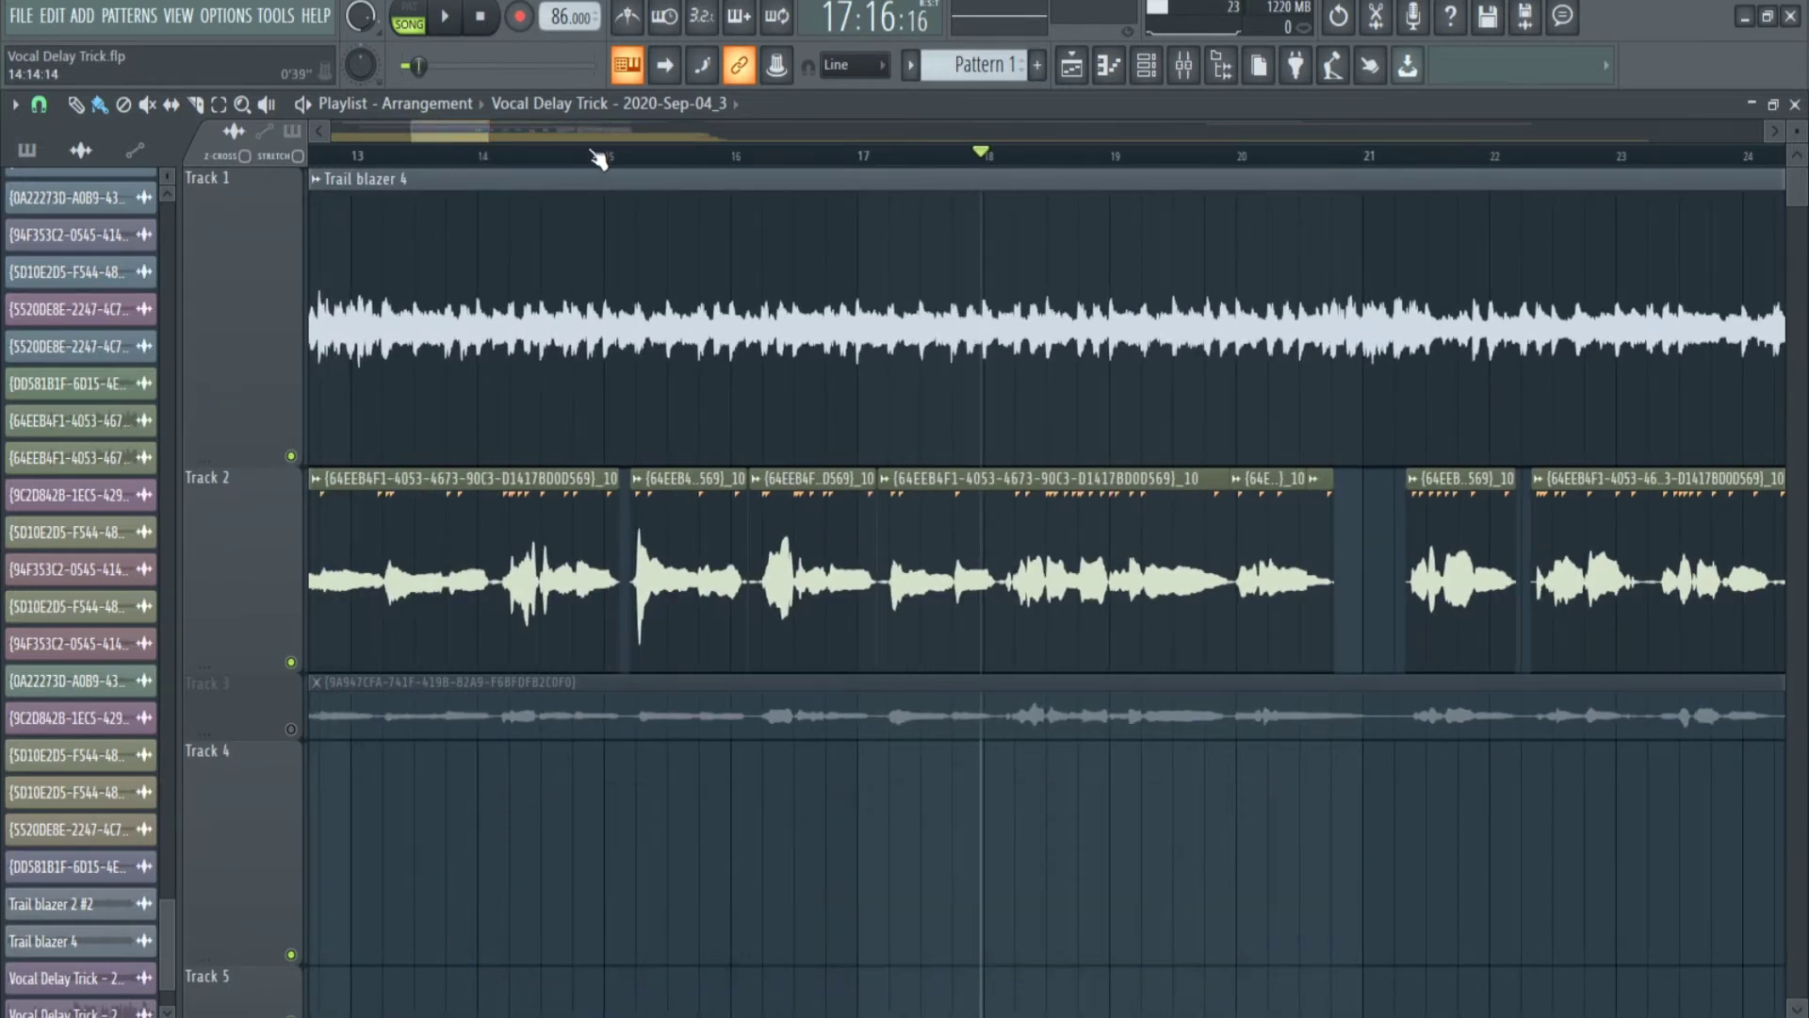
# - Select the playlist time range from bar 15 to about the middle of bar 22 and play the start of it
pyautogui.click(607, 155)
pyautogui.moveTo(606, 156); pyautogui.dragTo(611, 156)
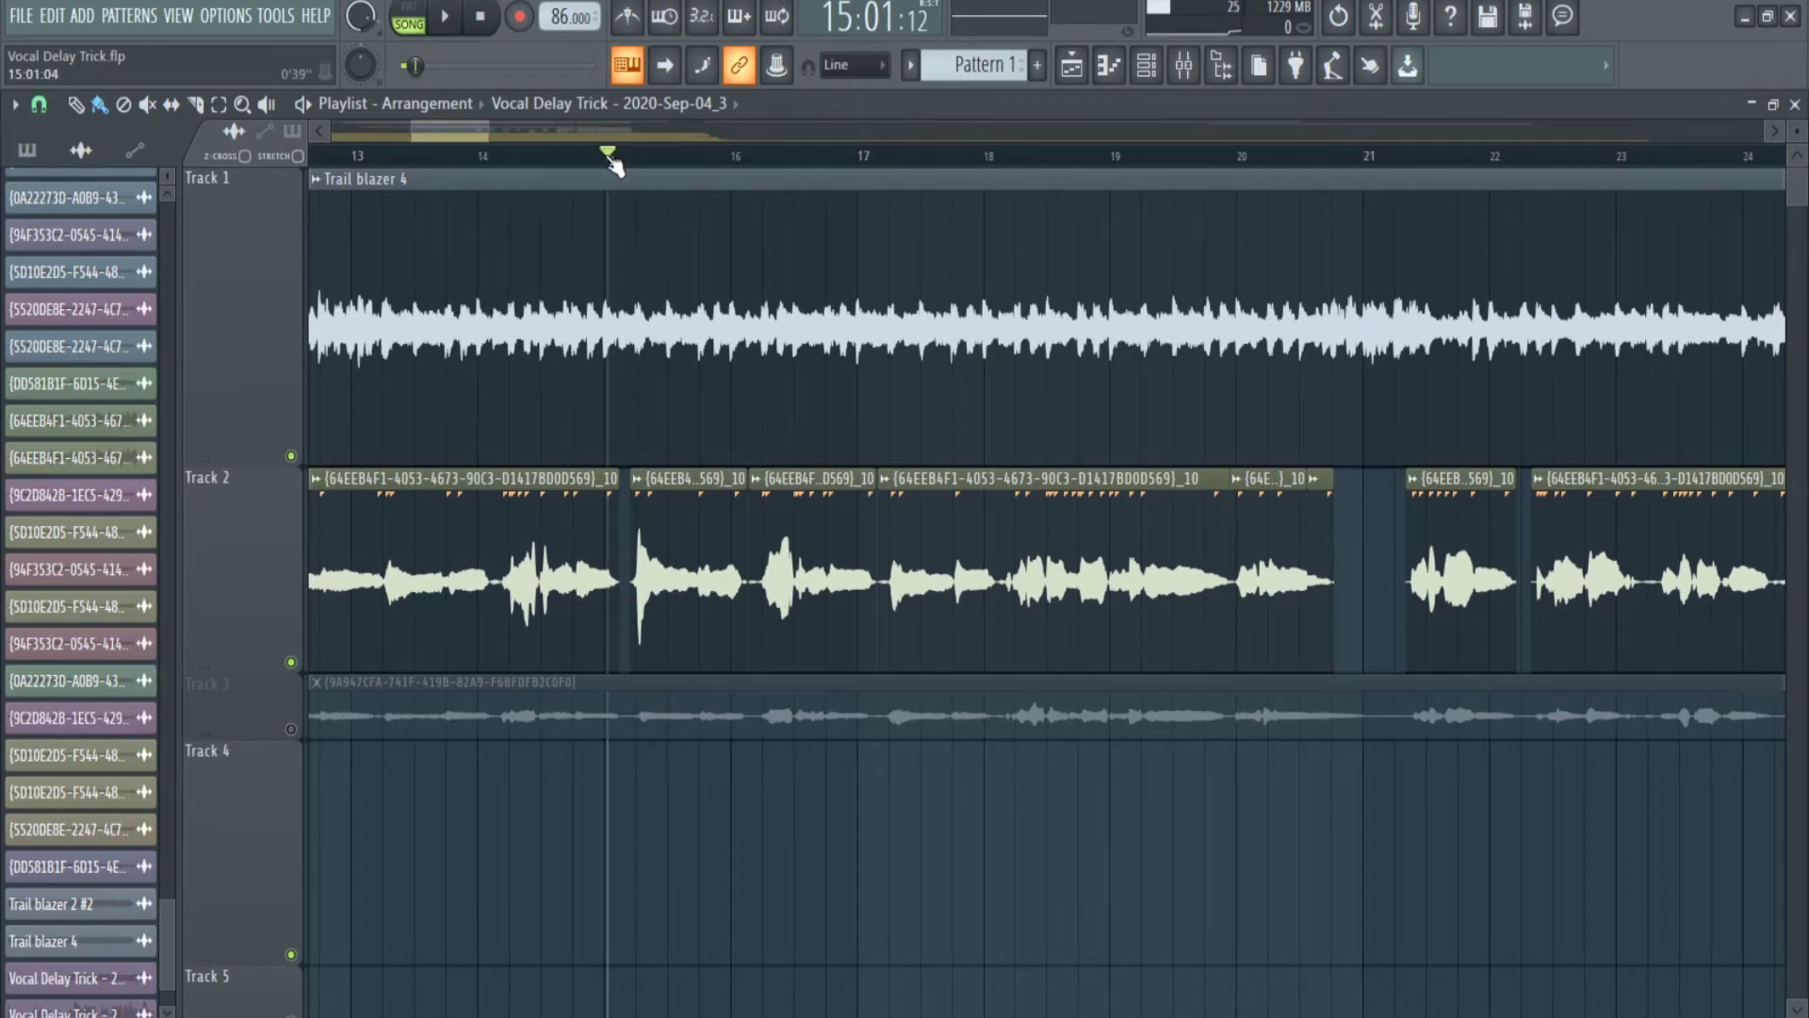
pyautogui.moveTo(608, 158); pyautogui.dragTo(1555, 283)
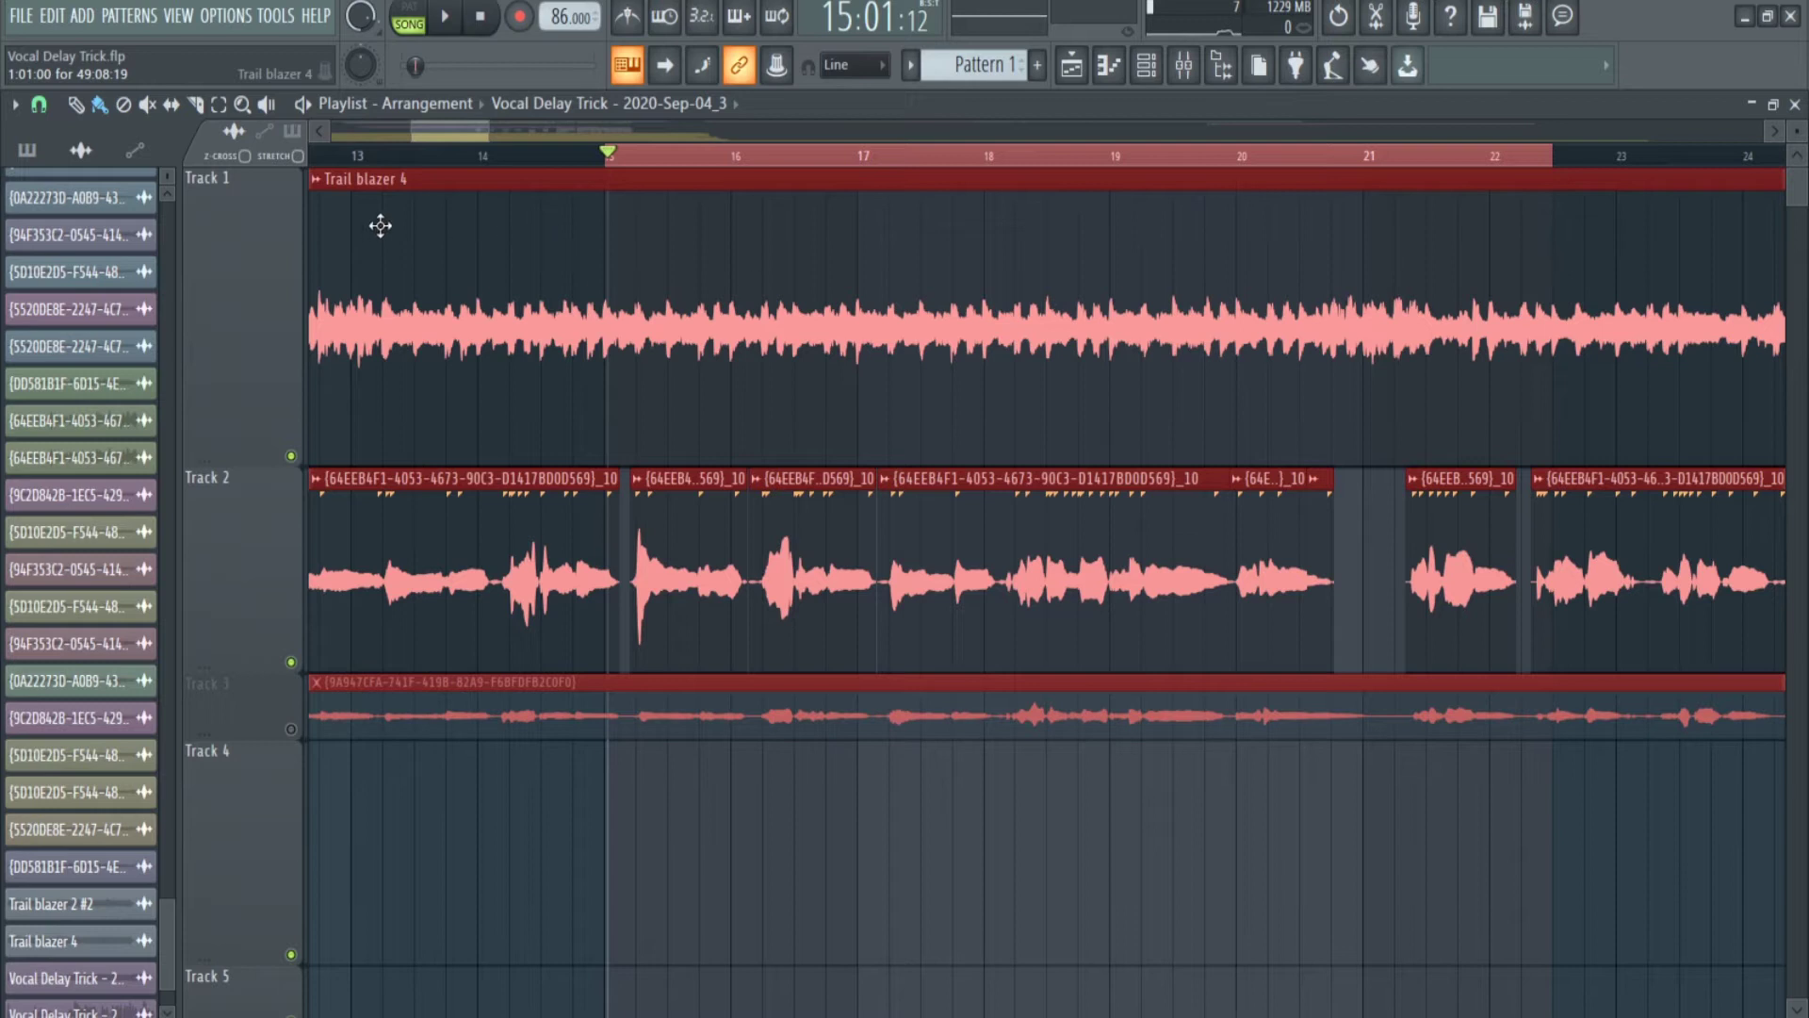
pyautogui.press('space')
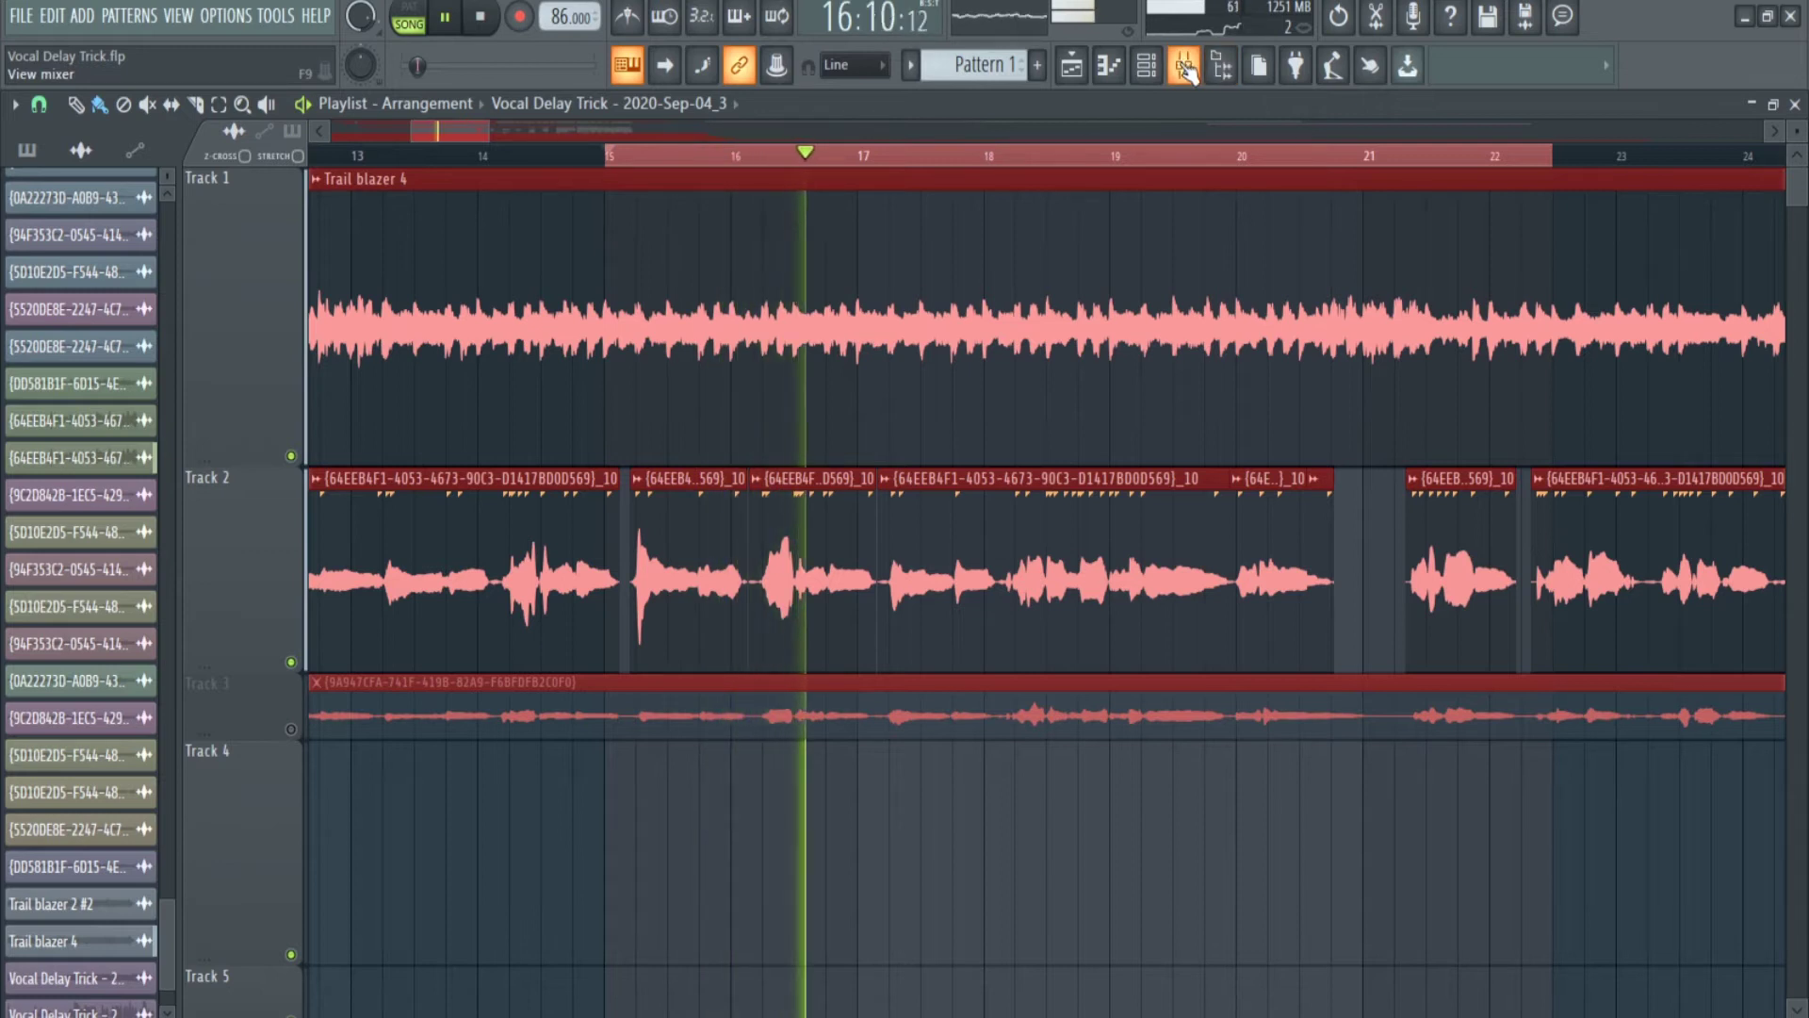
pyautogui.press('space')
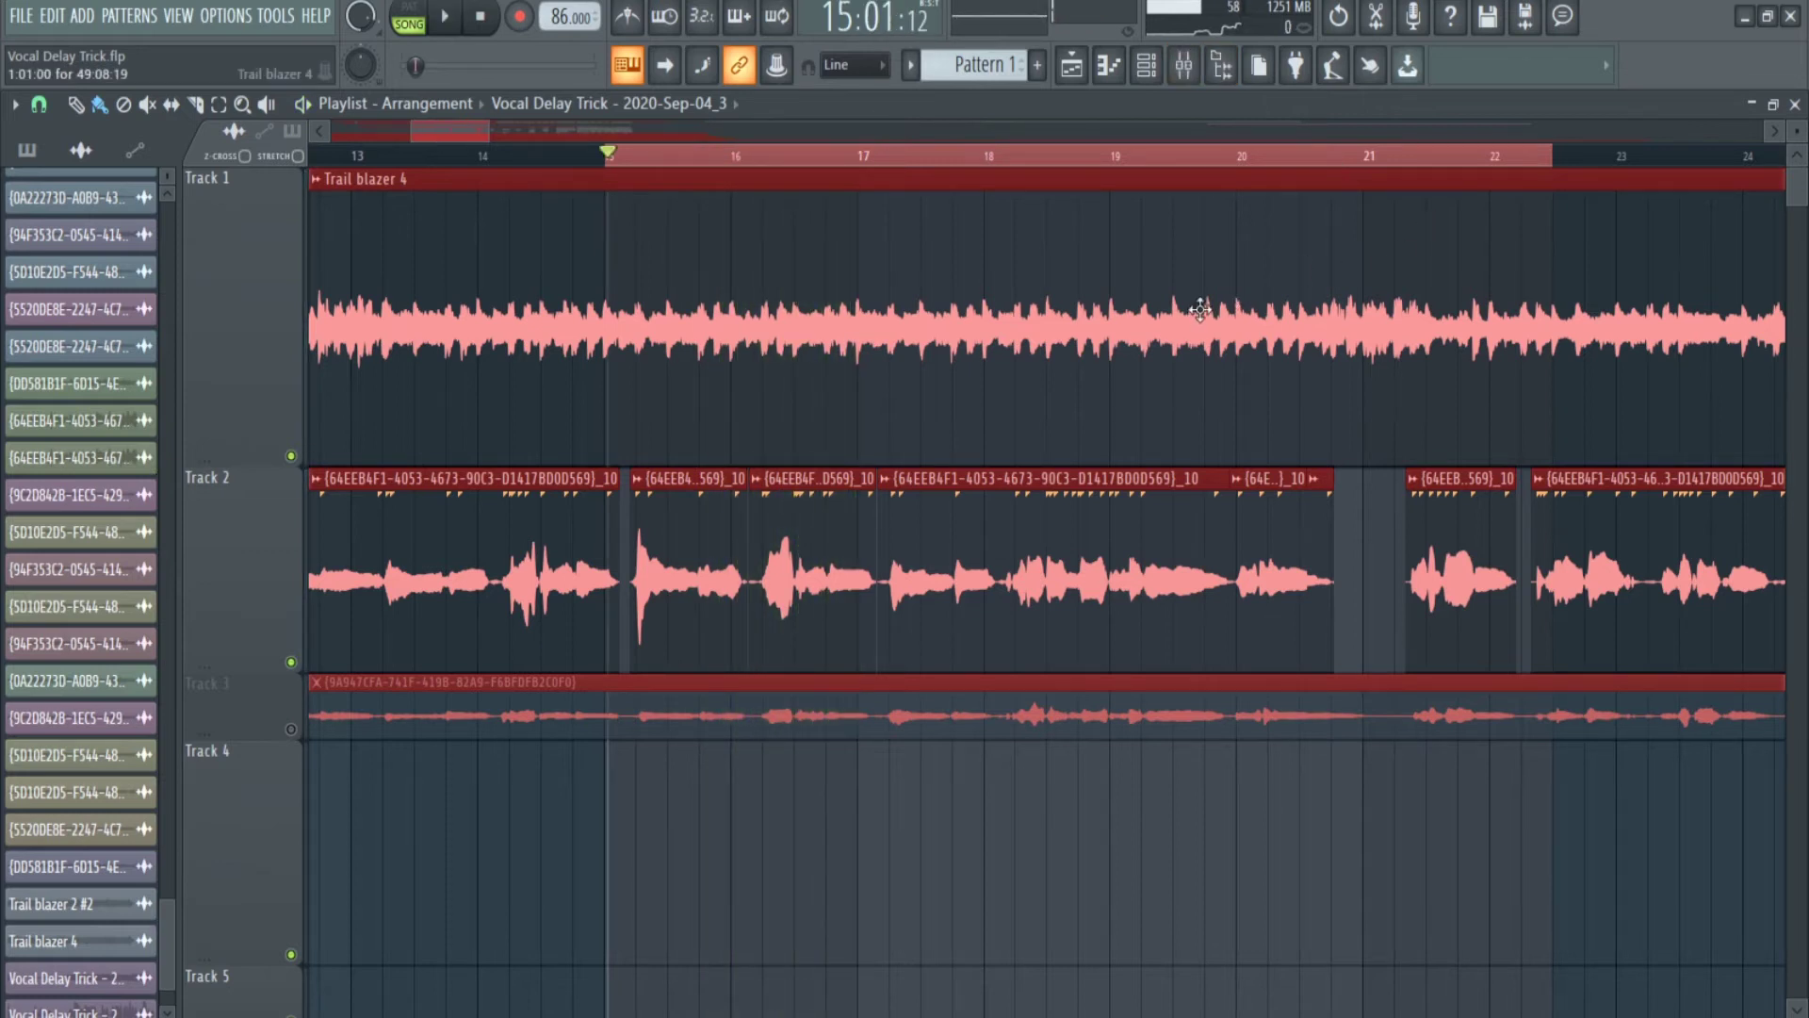
# - Lower the volume of the Trail blazer 2 mixer track well below its current level, checking the balance by playing the selection
pyautogui.click(1183, 65)
pyautogui.hscroll(2, 1163, 354)
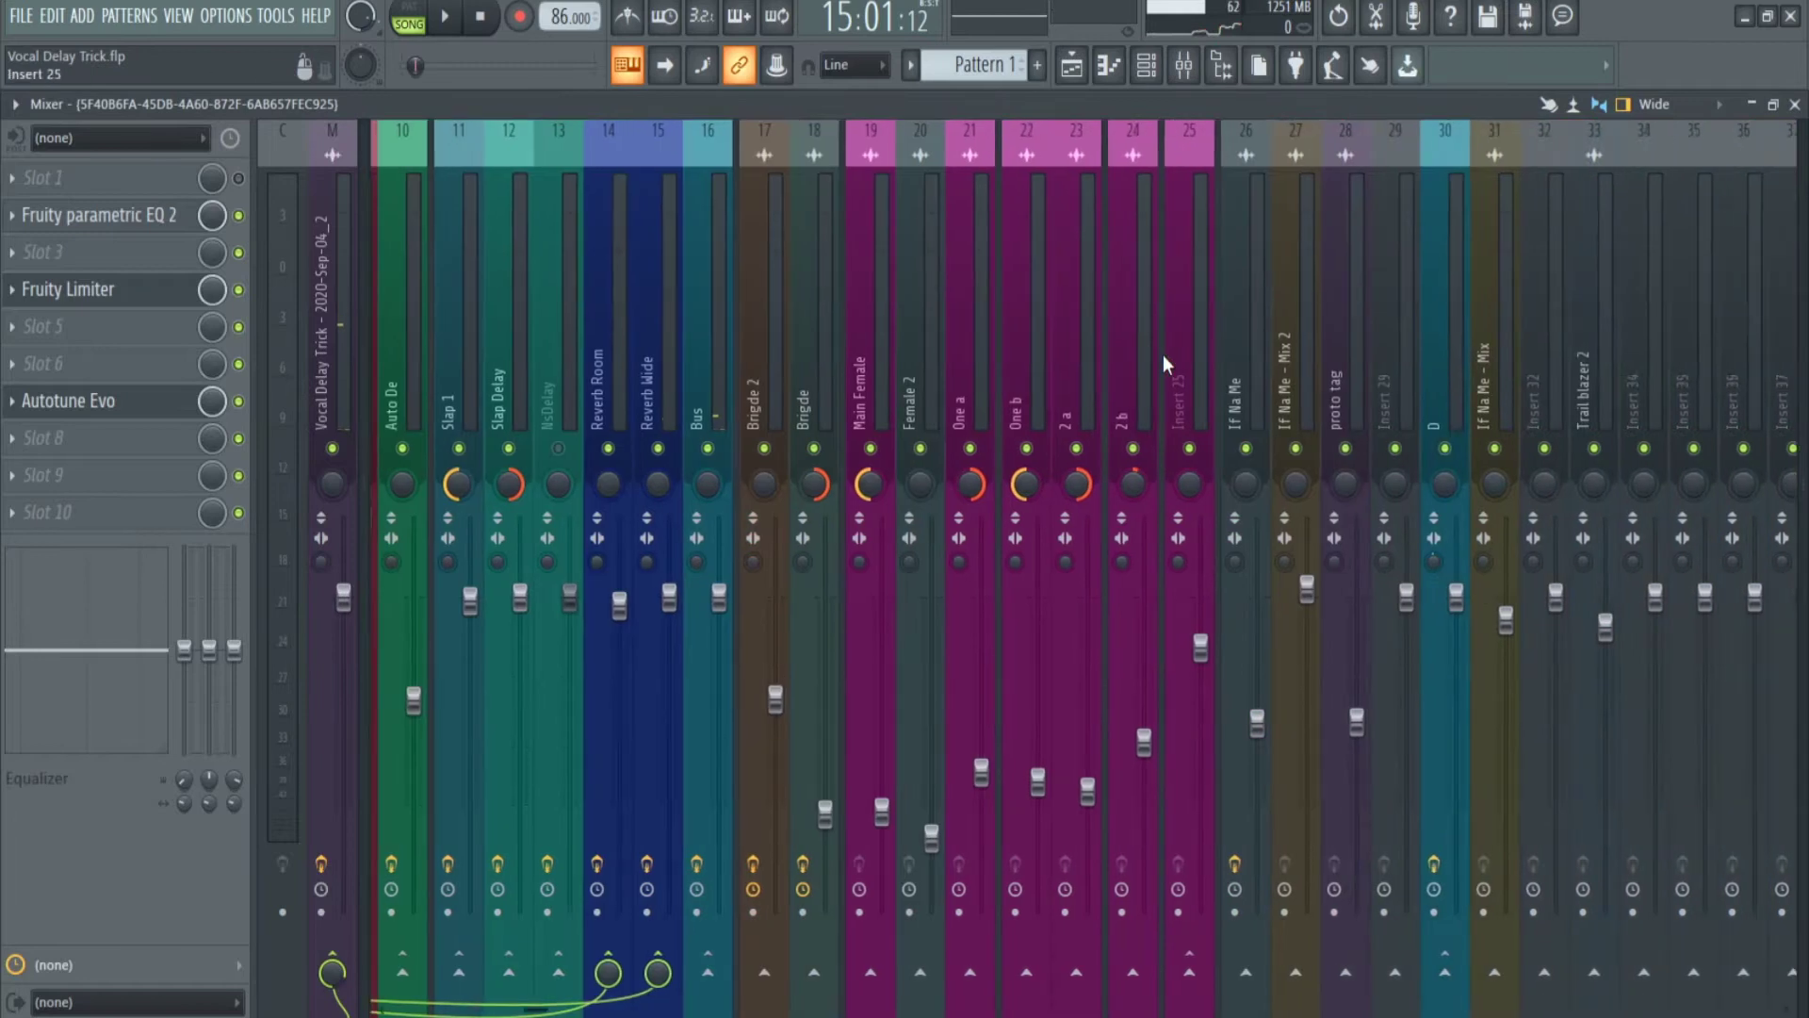
pyautogui.press('space')
pyautogui.press('space')
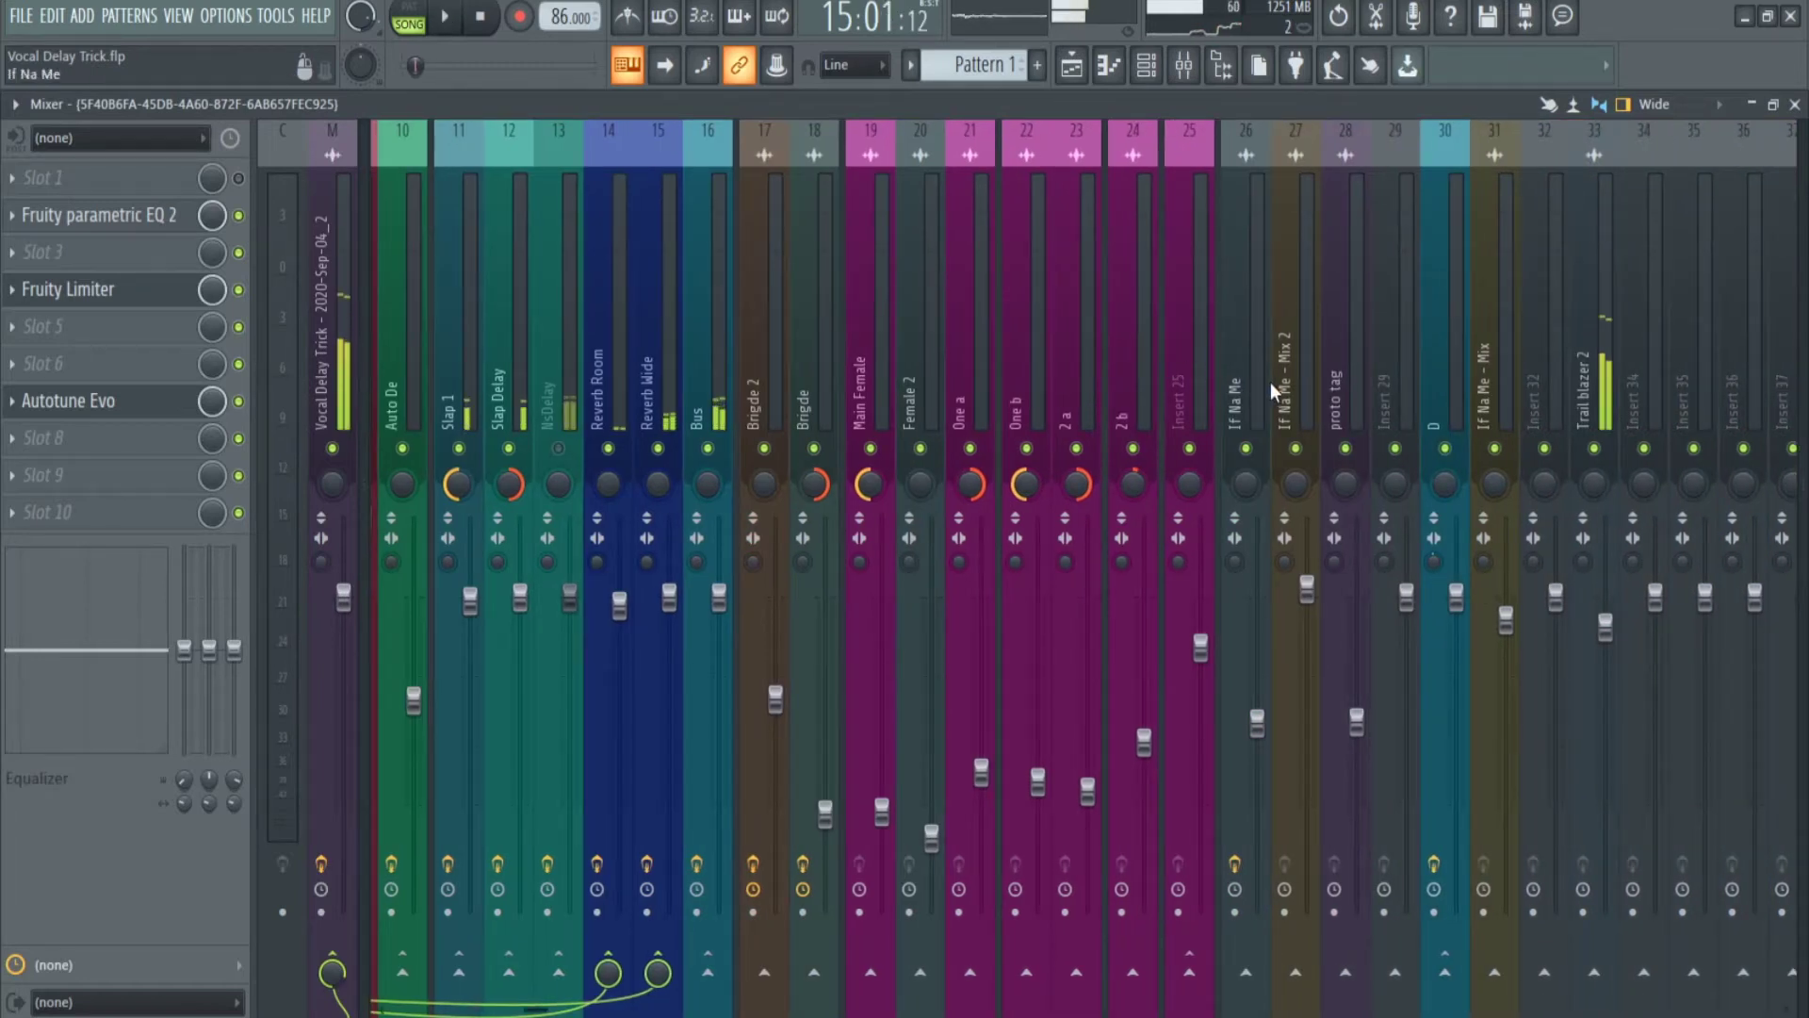
pyautogui.click(1606, 628)
pyautogui.moveTo(1605, 636); pyautogui.dragTo(1605, 789)
pyautogui.press('space')
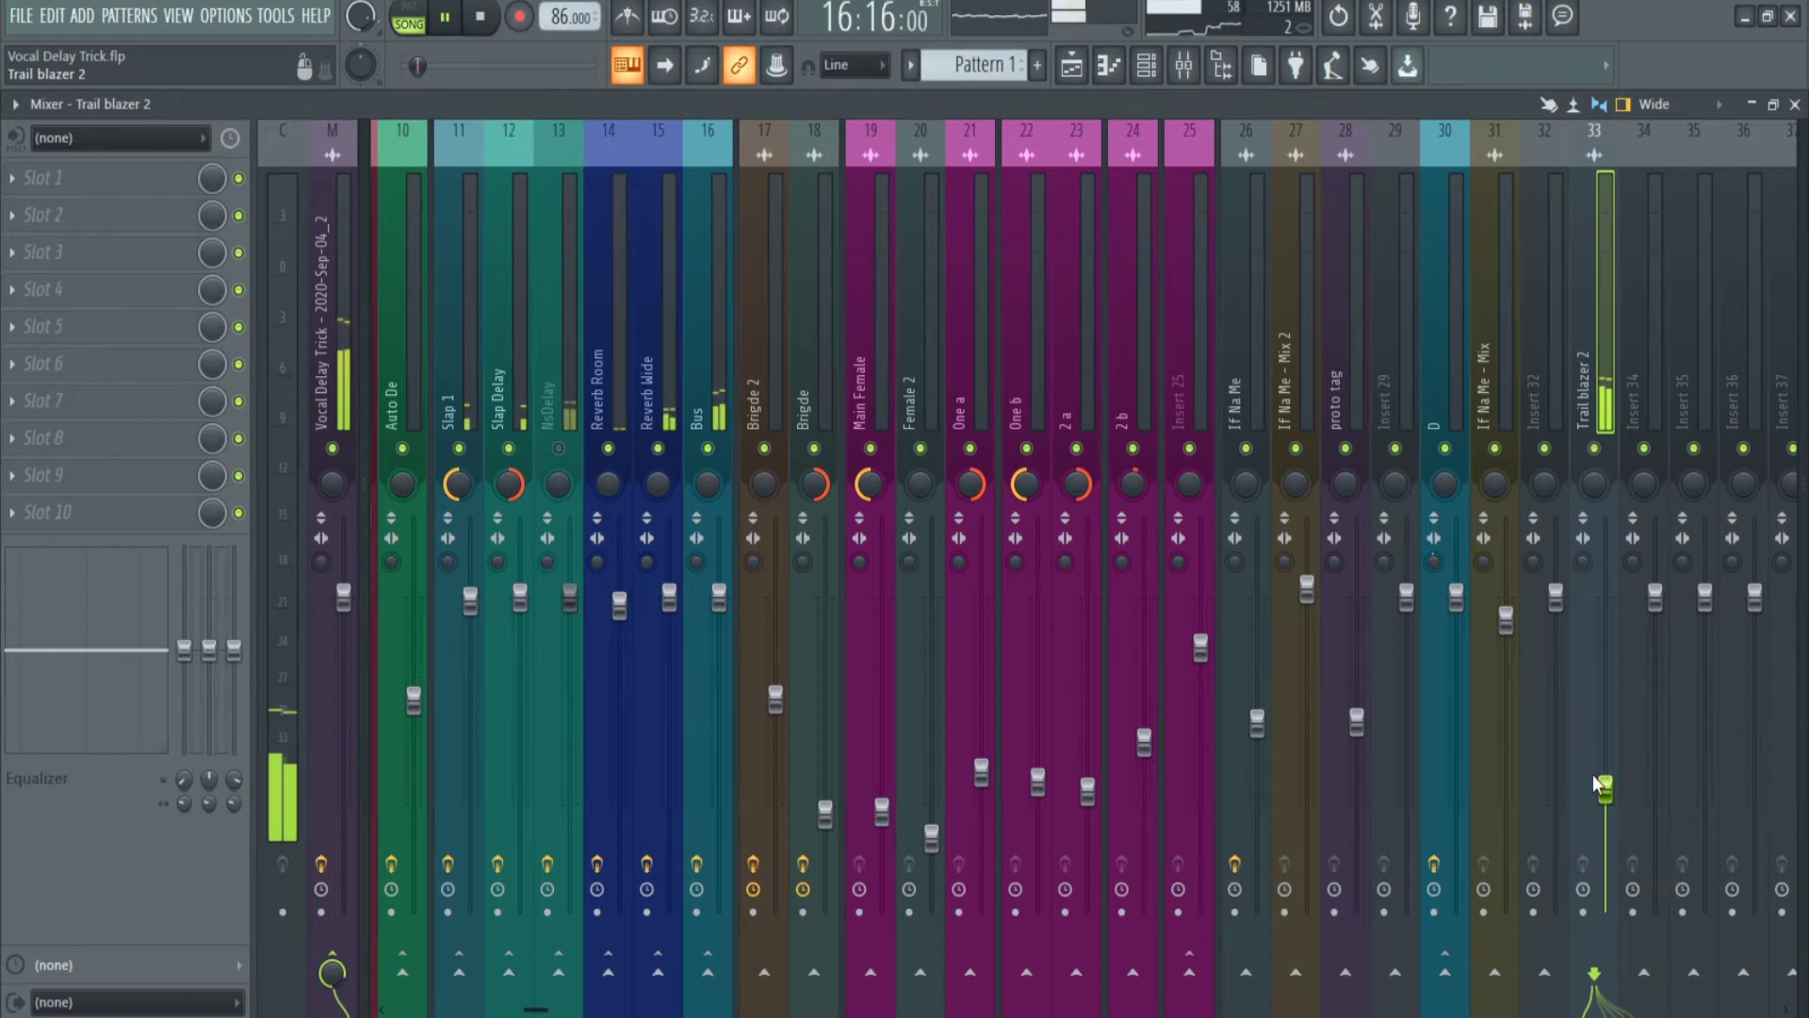
pyautogui.press('space')
# - Rename the Main Rap mixer track as Main
pyautogui.scroll(5, 716, 345)
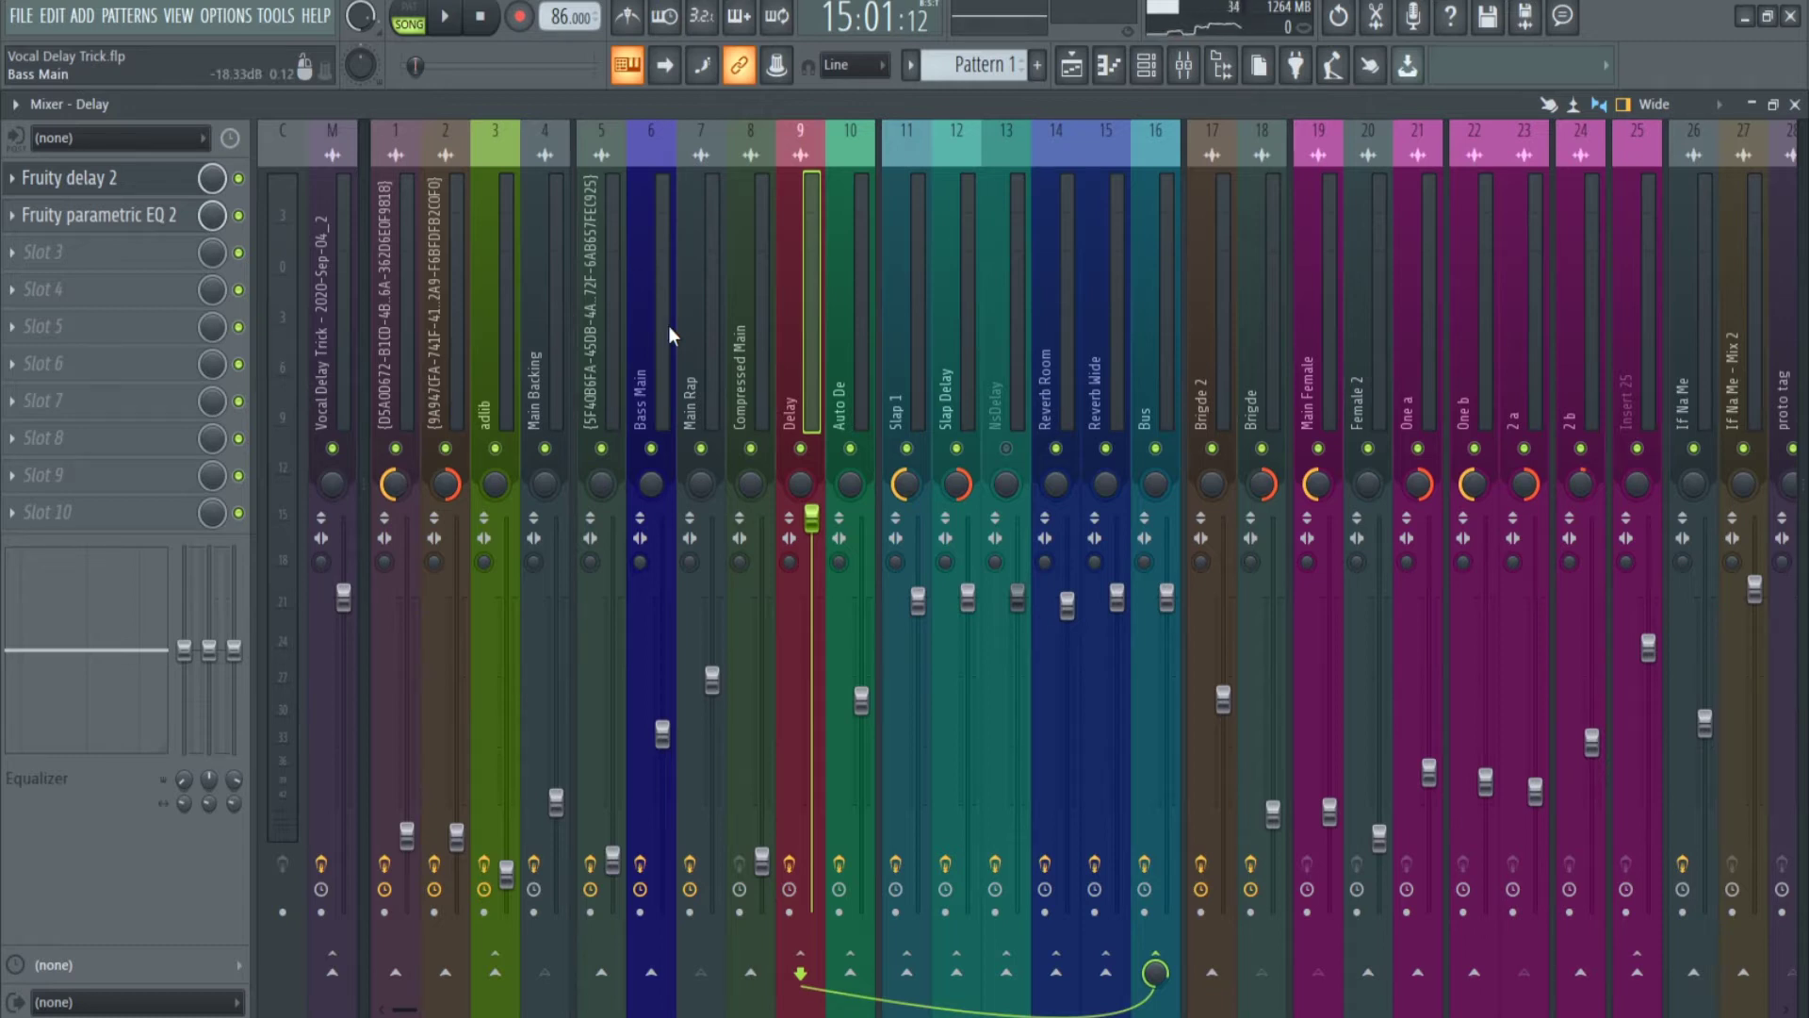
pyautogui.click(704, 316)
pyautogui.click(658, 318)
pyautogui.press('Right')
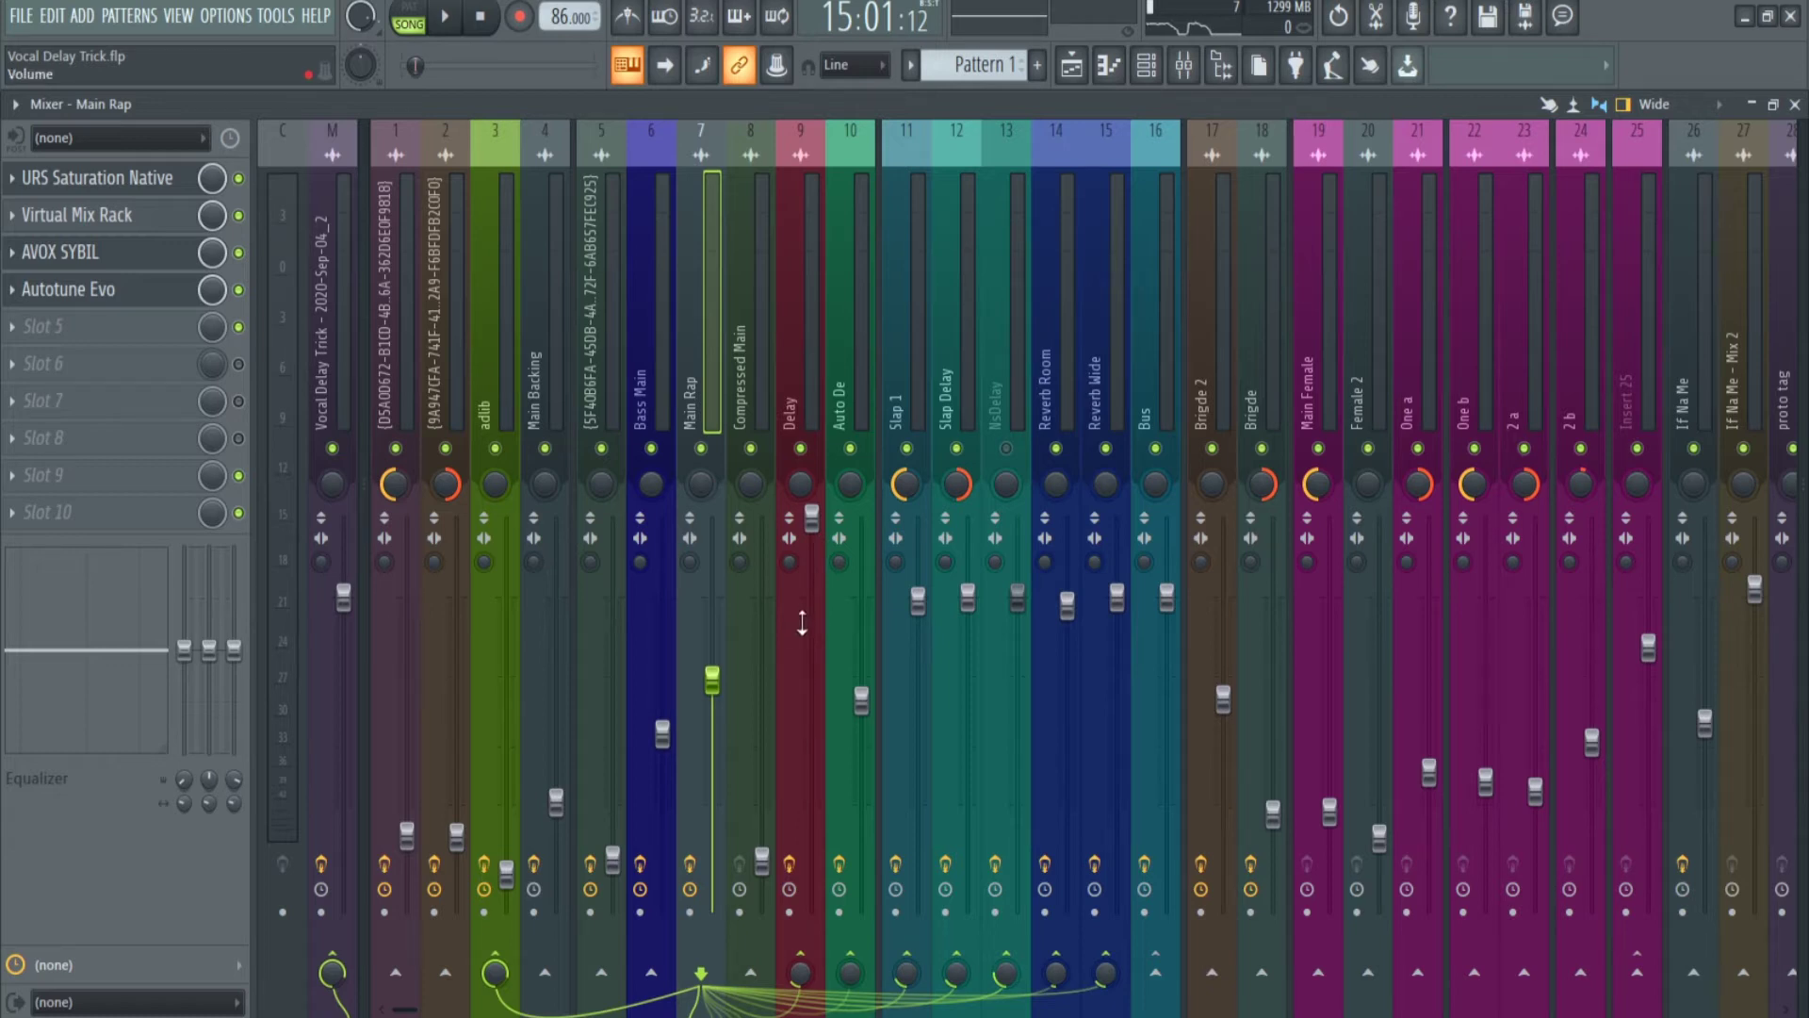
pyautogui.rightClick(710, 407)
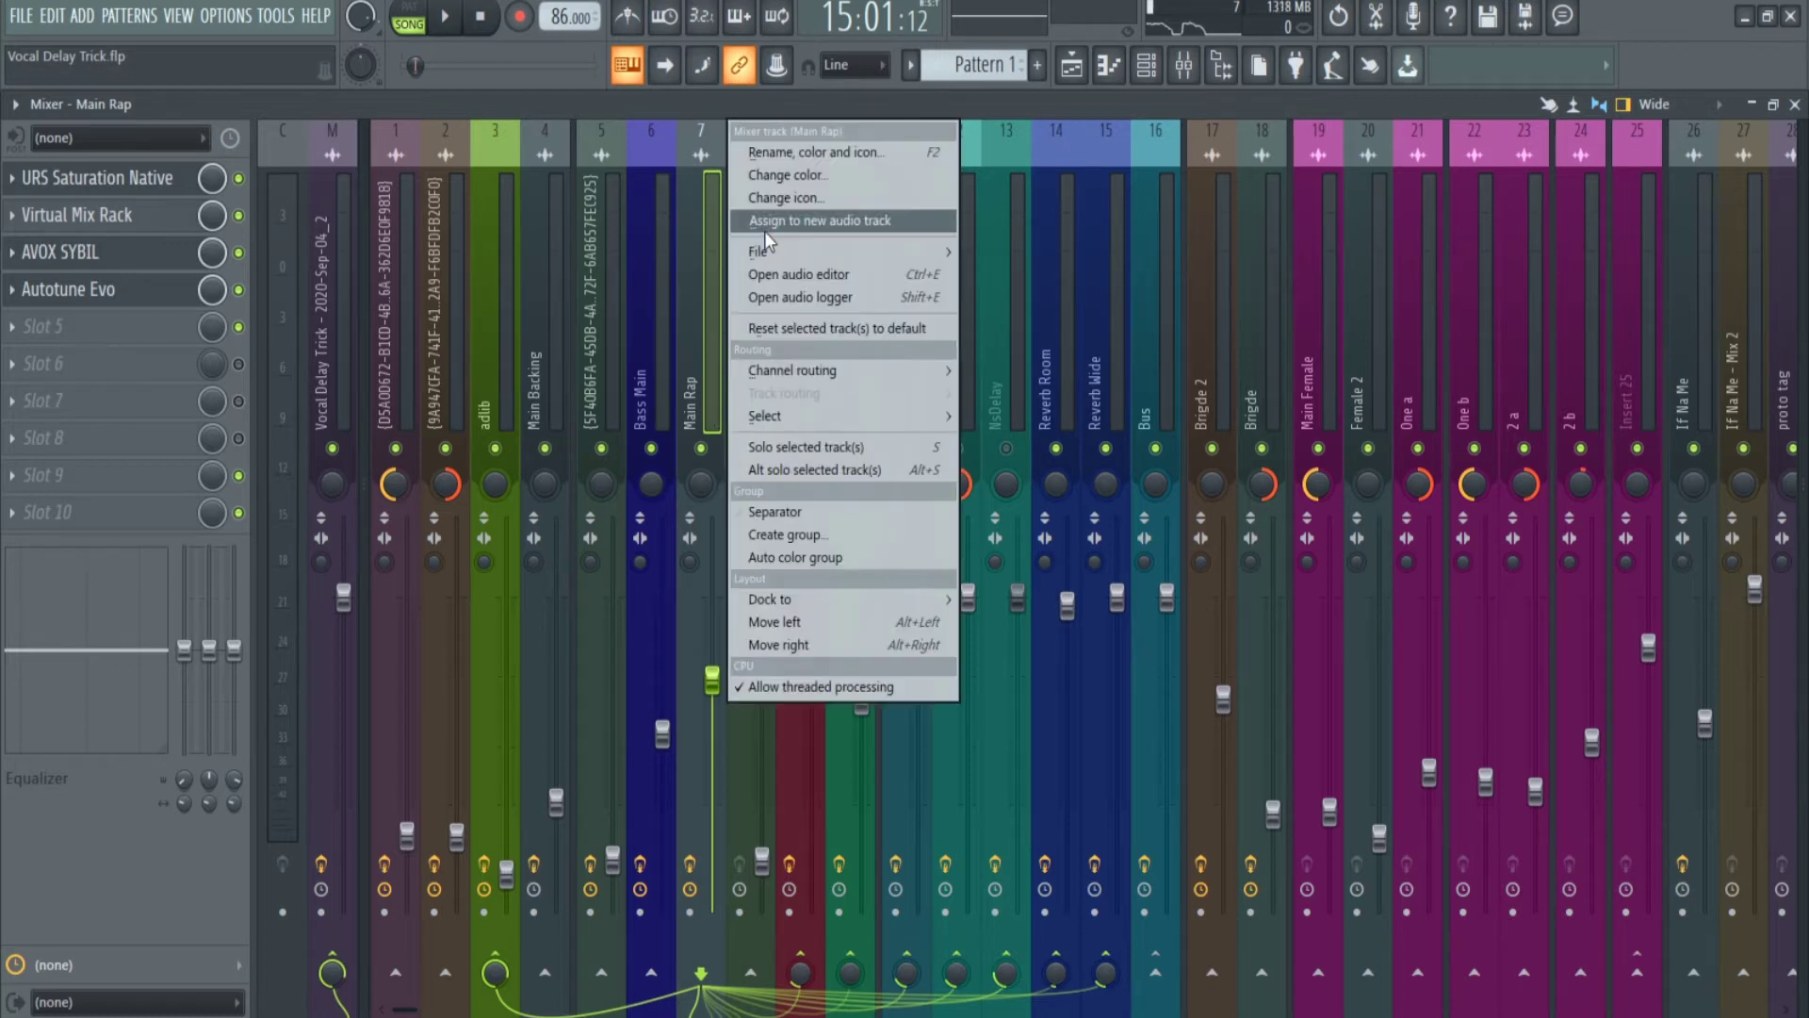
pyautogui.click(792, 151)
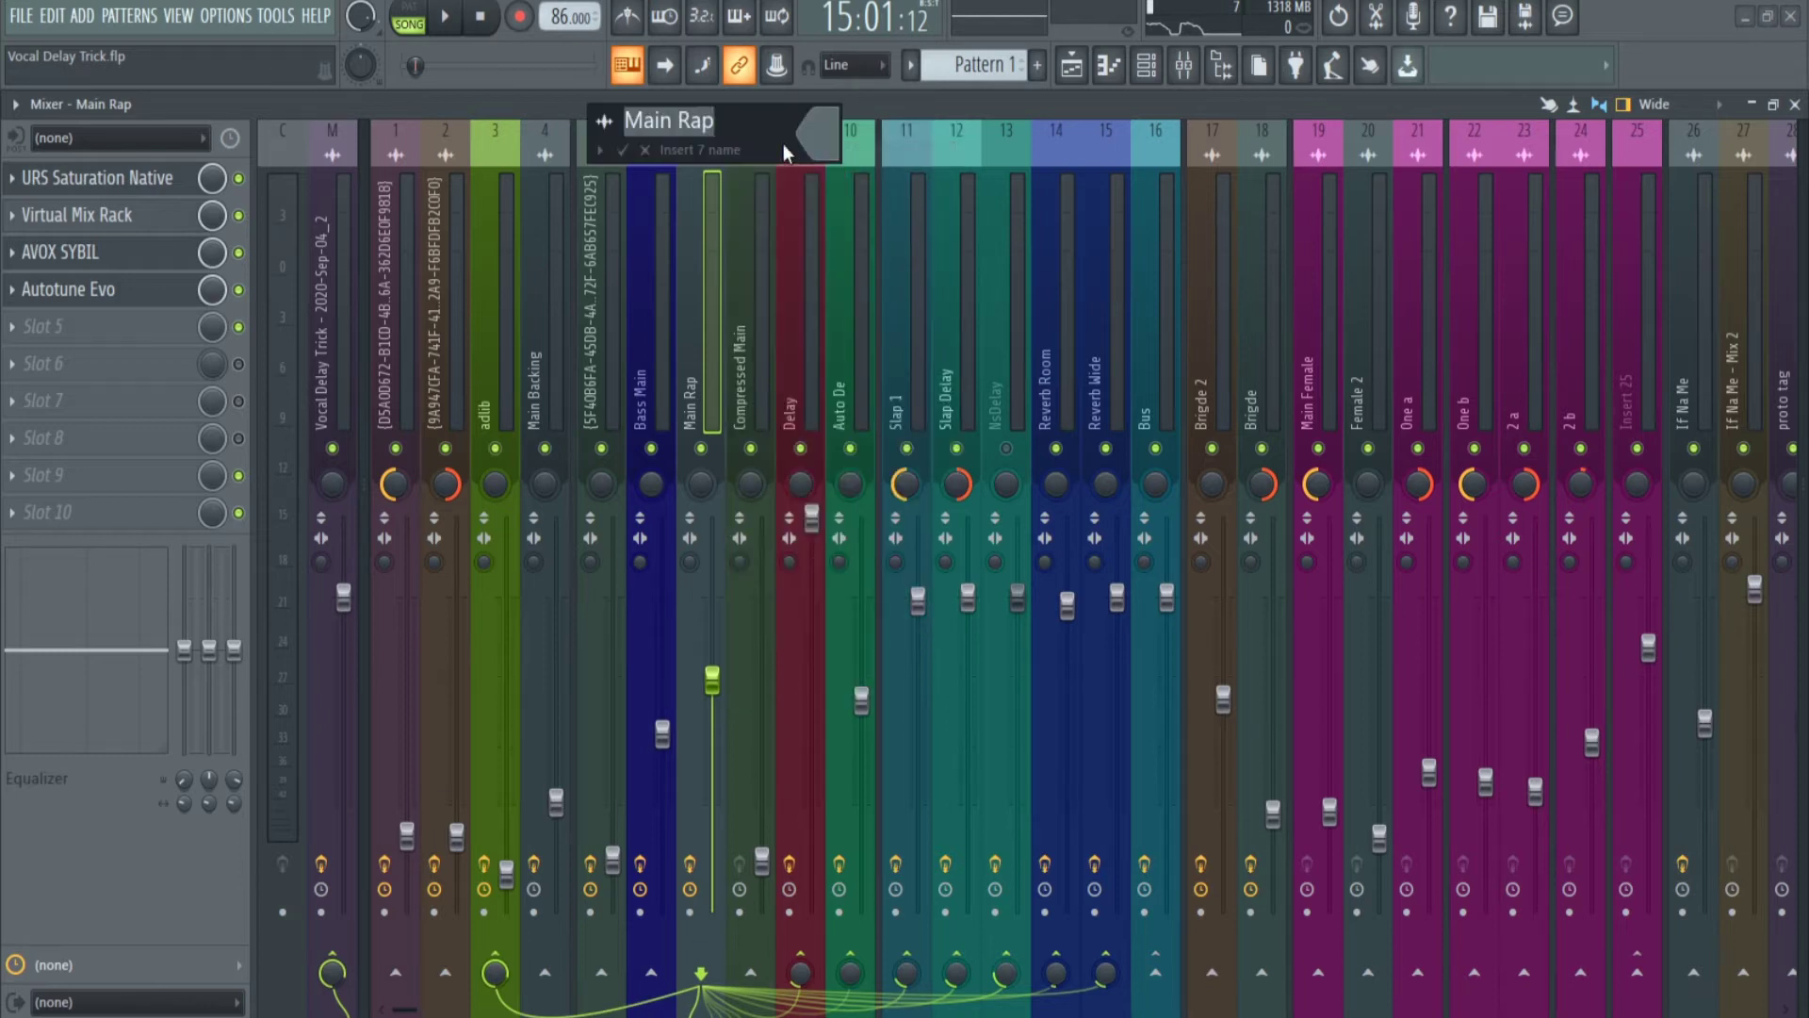
pyautogui.click(735, 125)
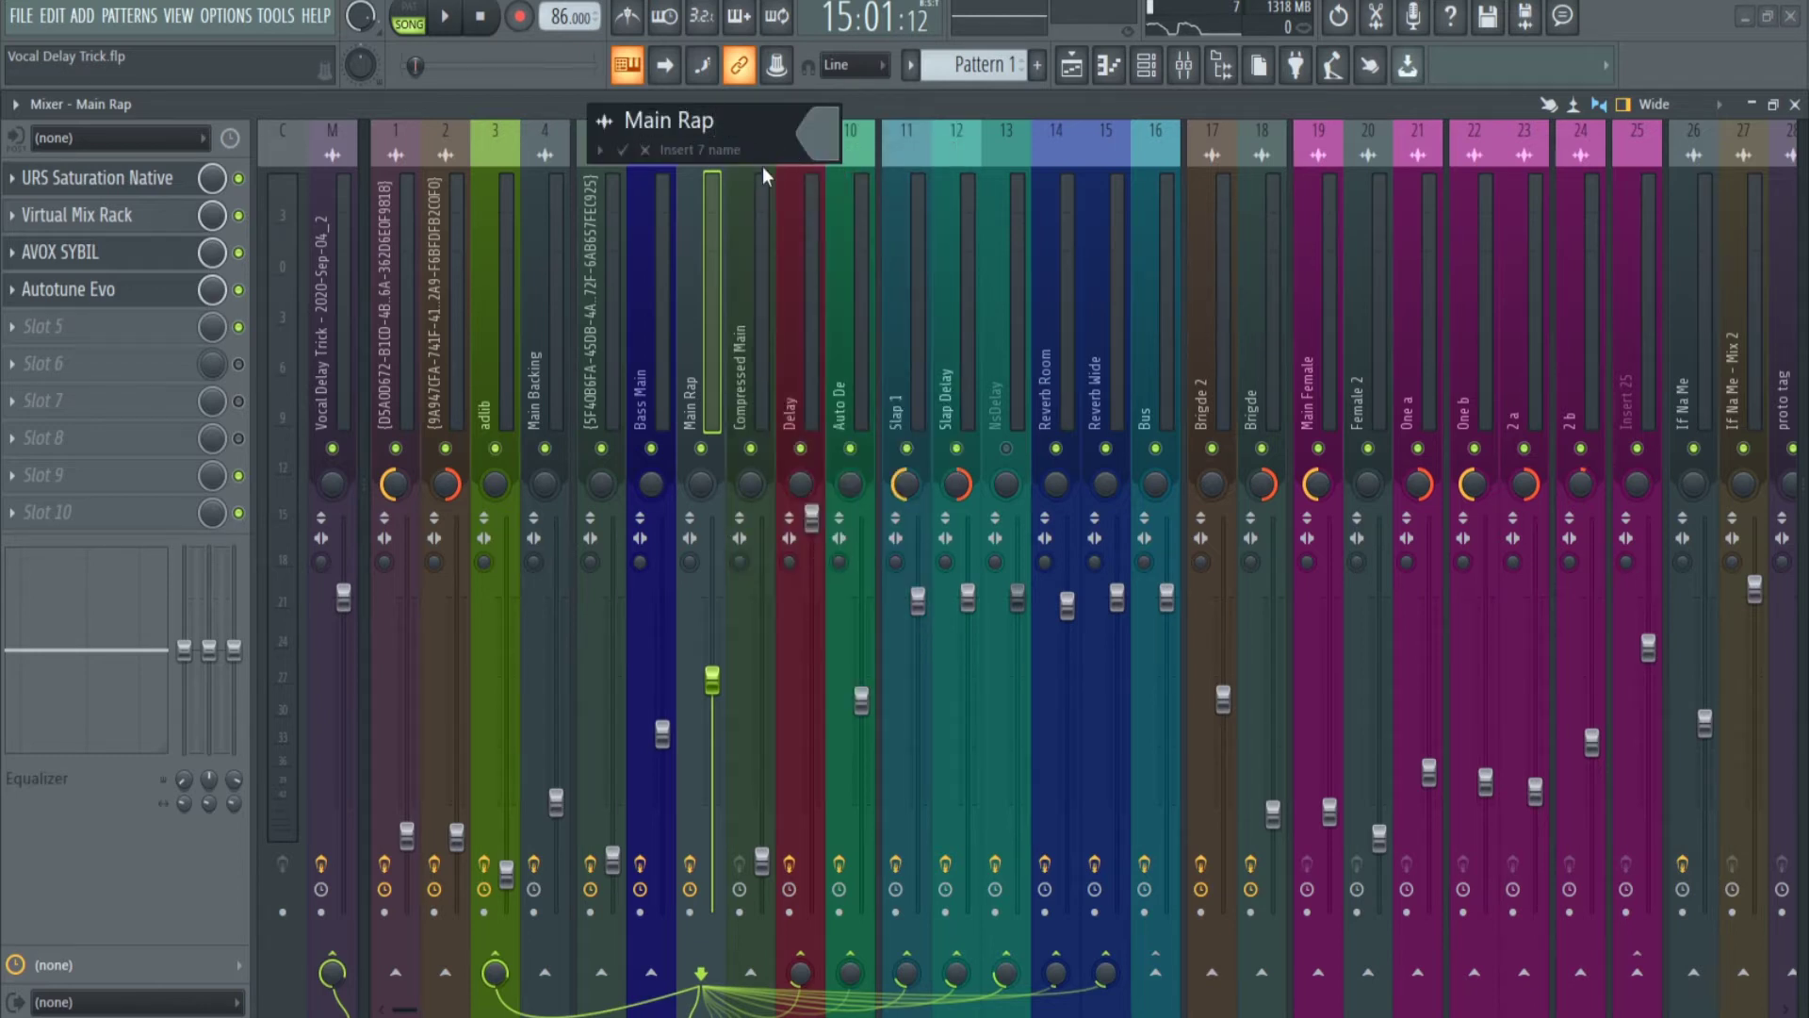
pyautogui.press('BackSpace')
pyautogui.press('BackSpace')
pyautogui.press('Return')
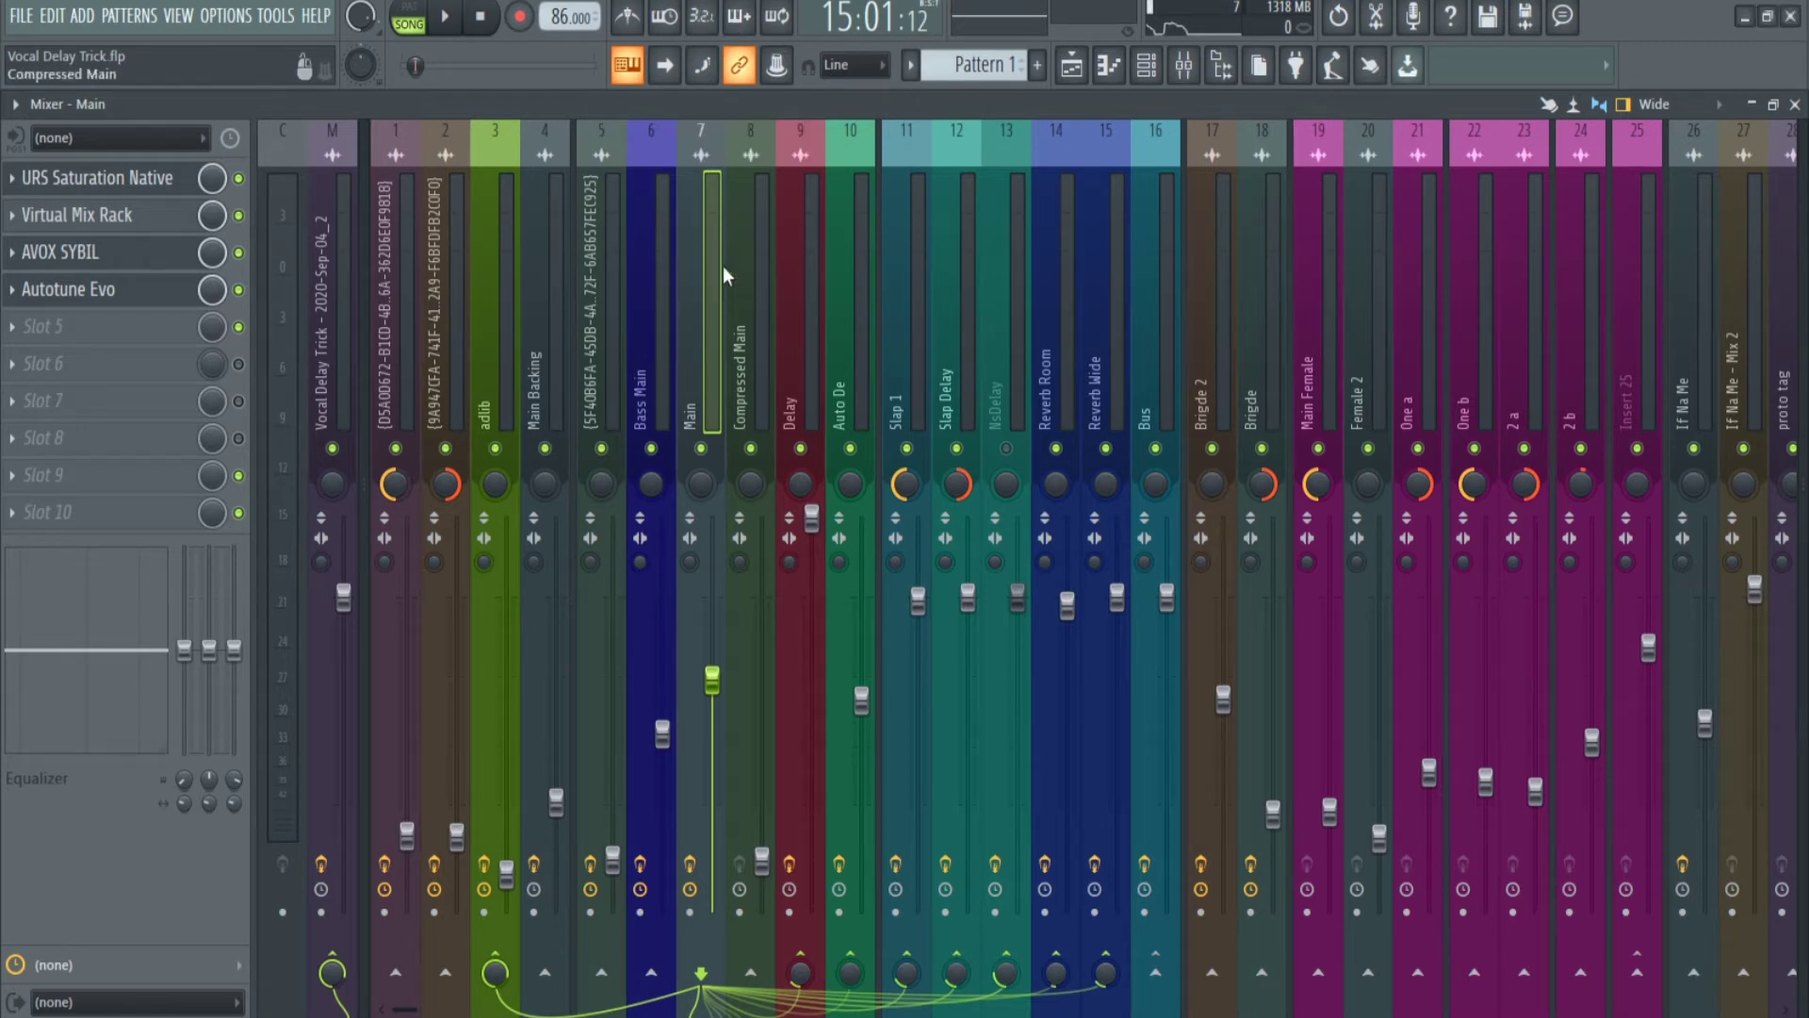
pyautogui.doubleClick(715, 298)
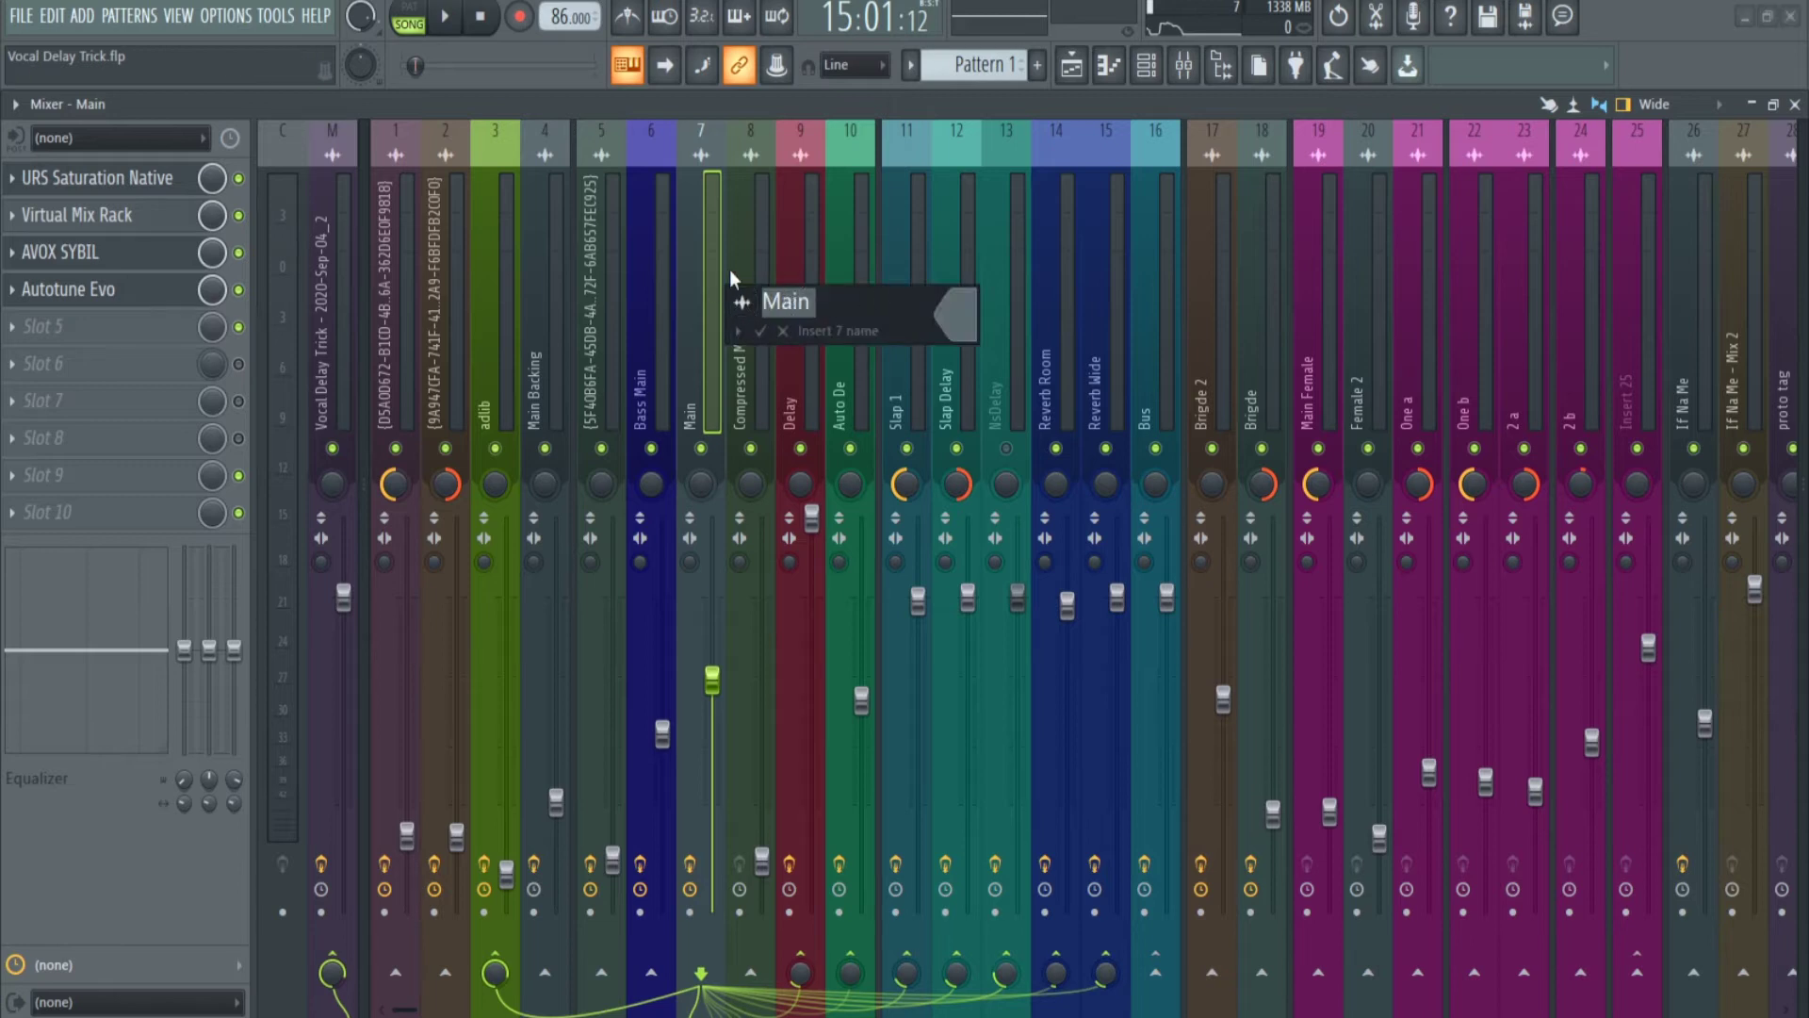
pyautogui.click(762, 333)
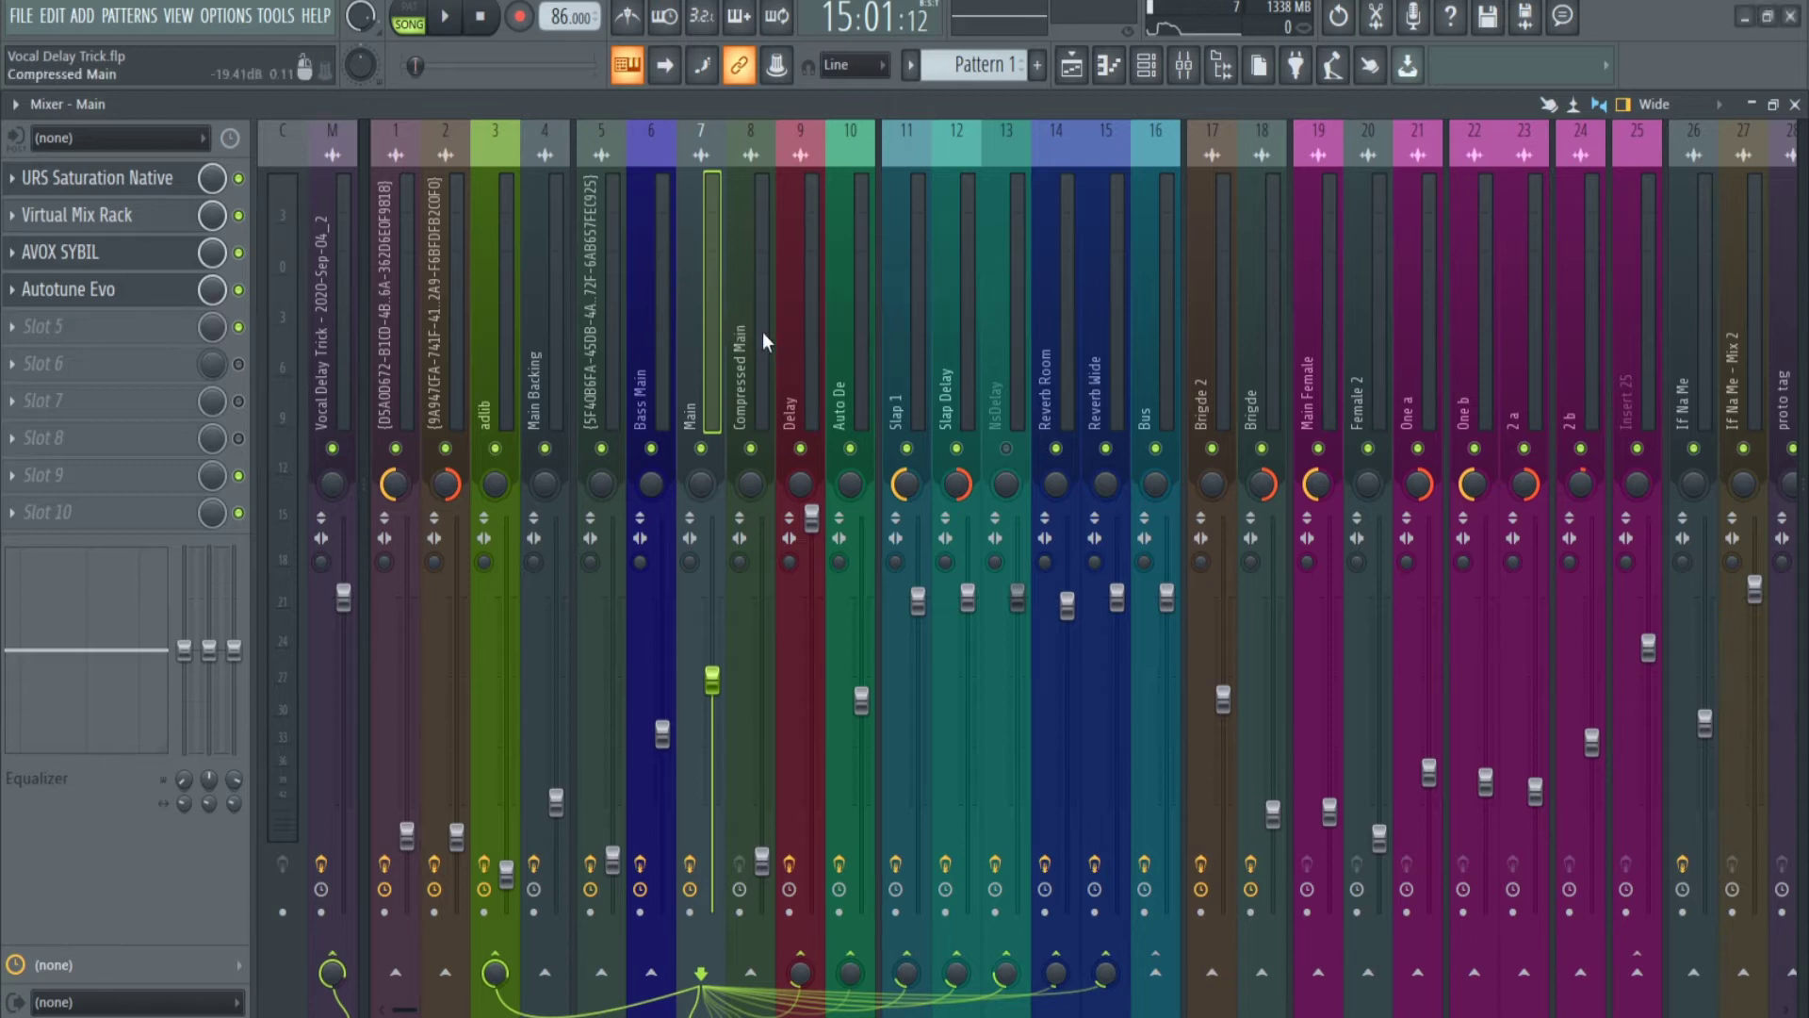
pyautogui.doubleClick(709, 298)
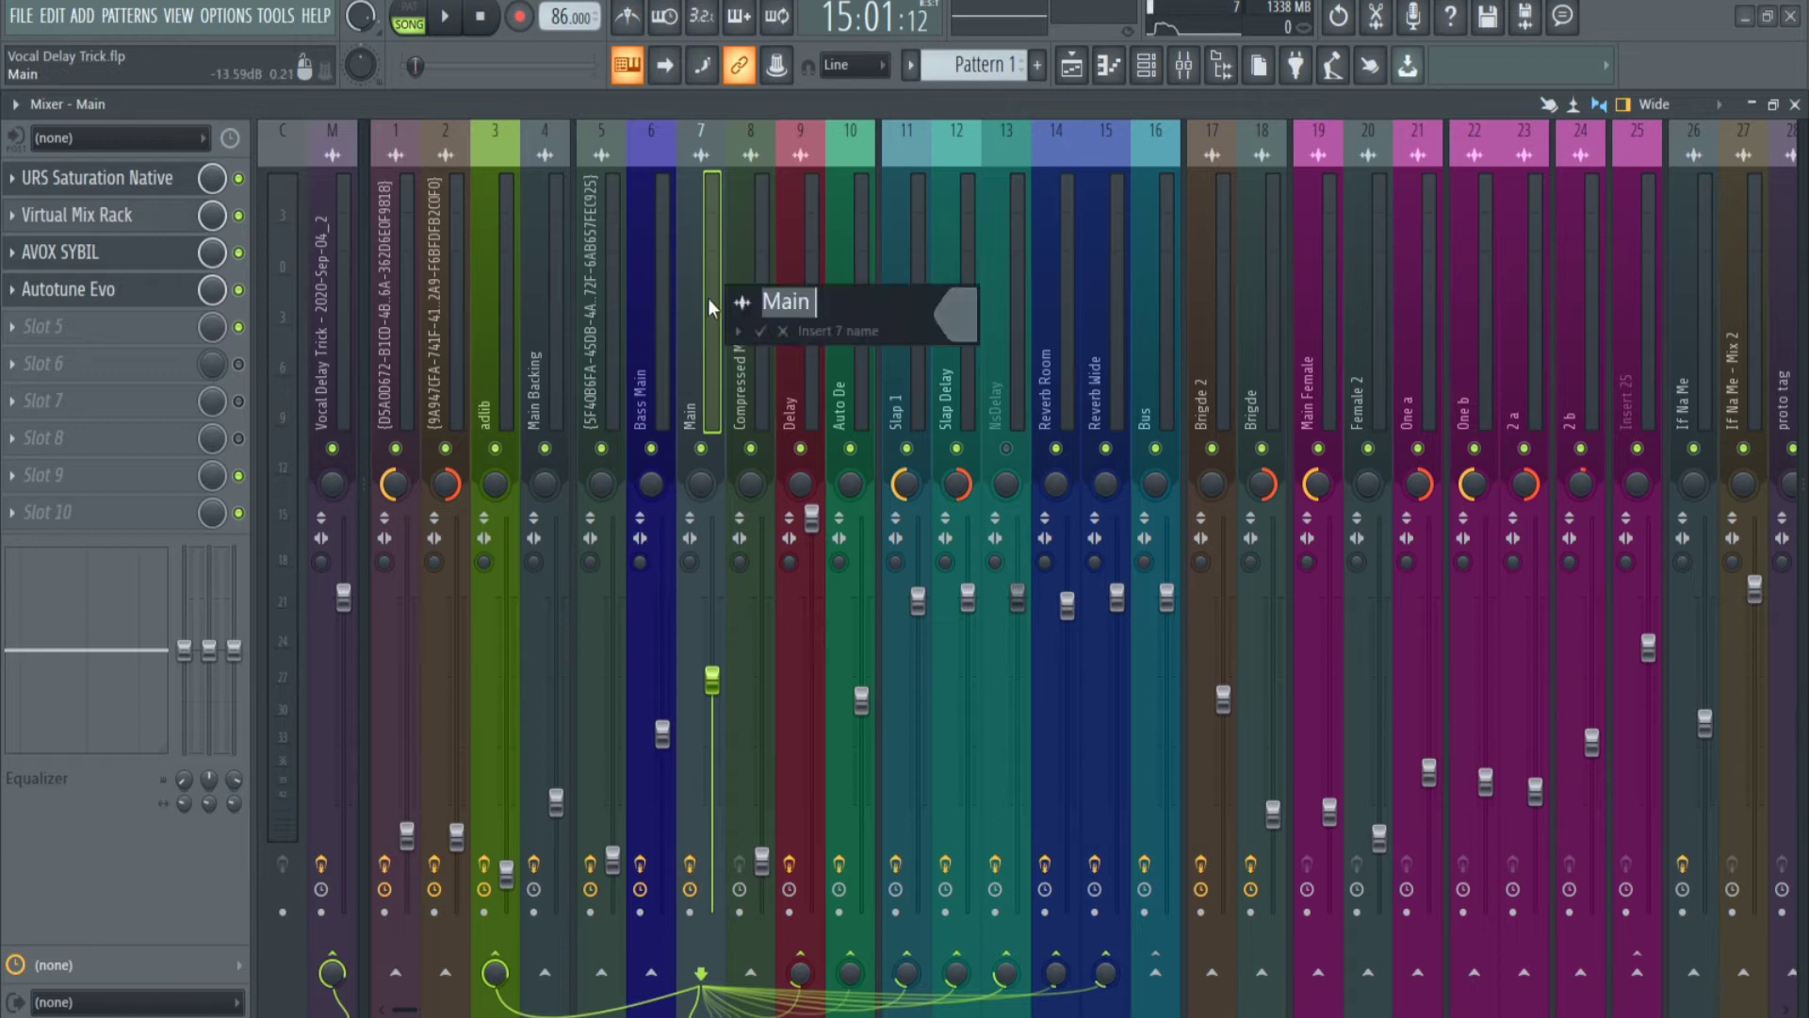
pyautogui.click(790, 332)
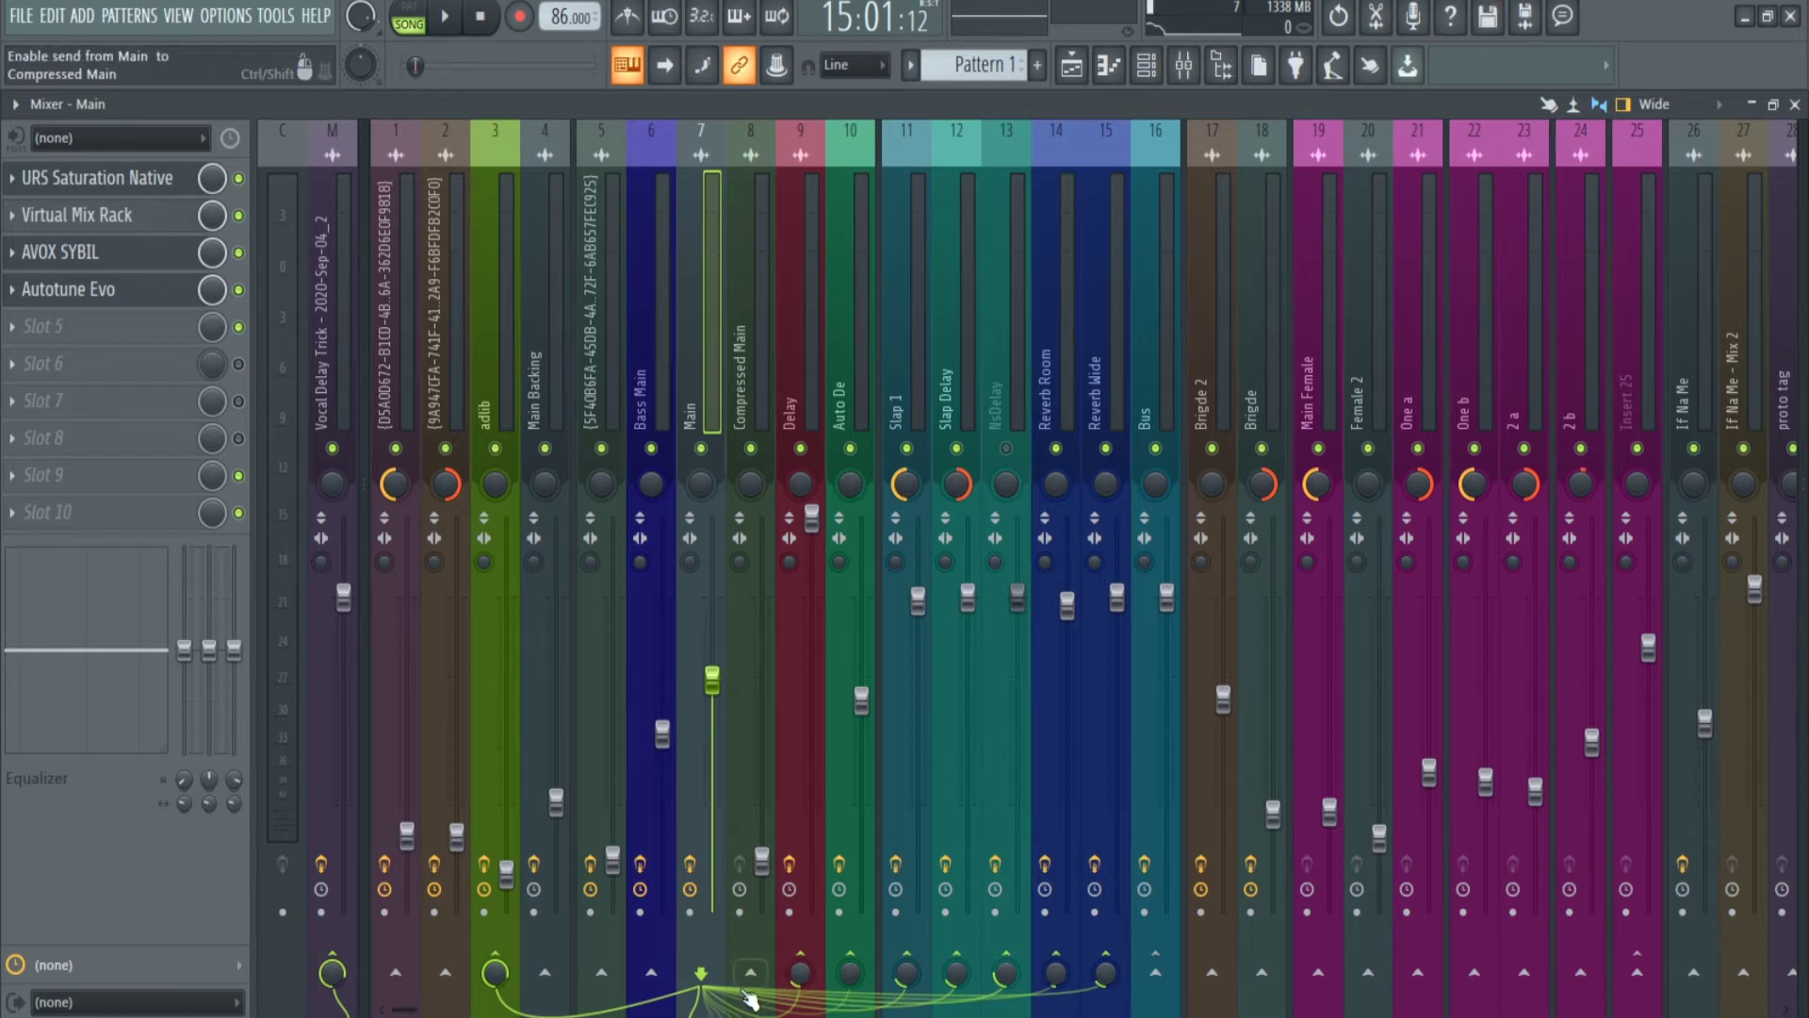
# - Examine the effects on the Delay mixer track: the Fruity parametric EQ 2 curve and the Fruity delay 2 settings
pyautogui.click(807, 517)
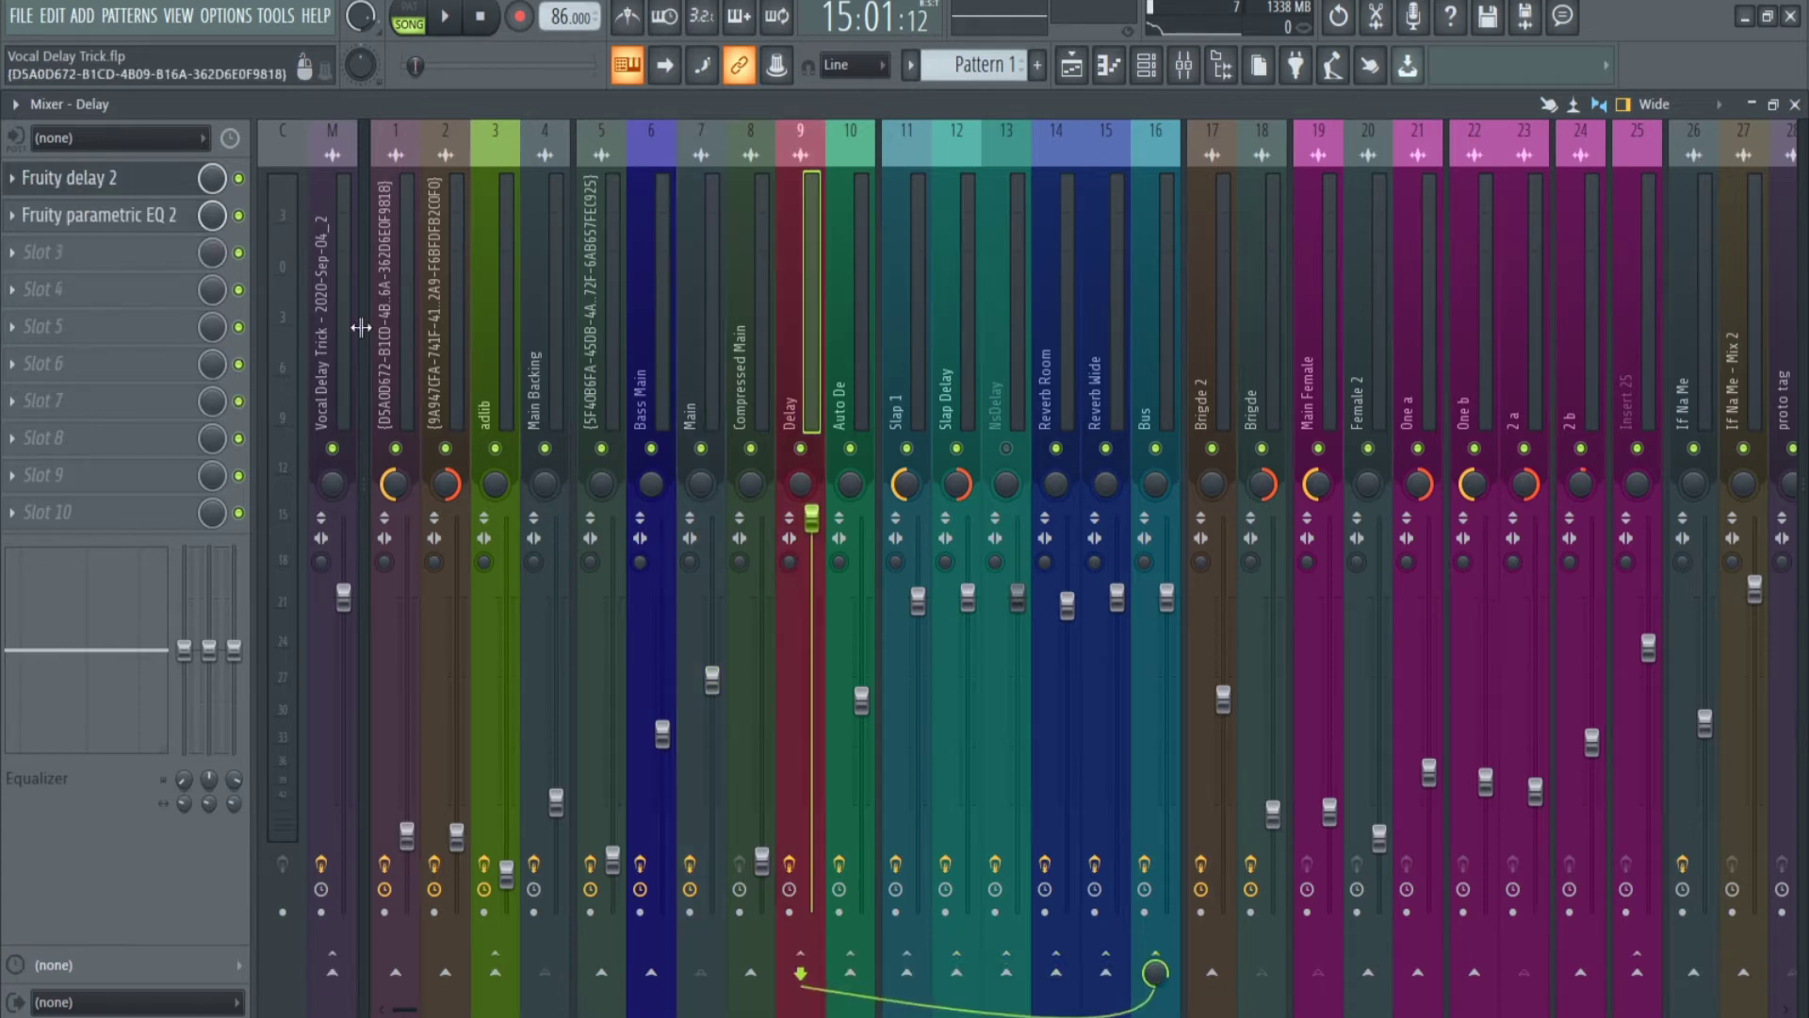
pyautogui.click(96, 186)
pyautogui.click(130, 217)
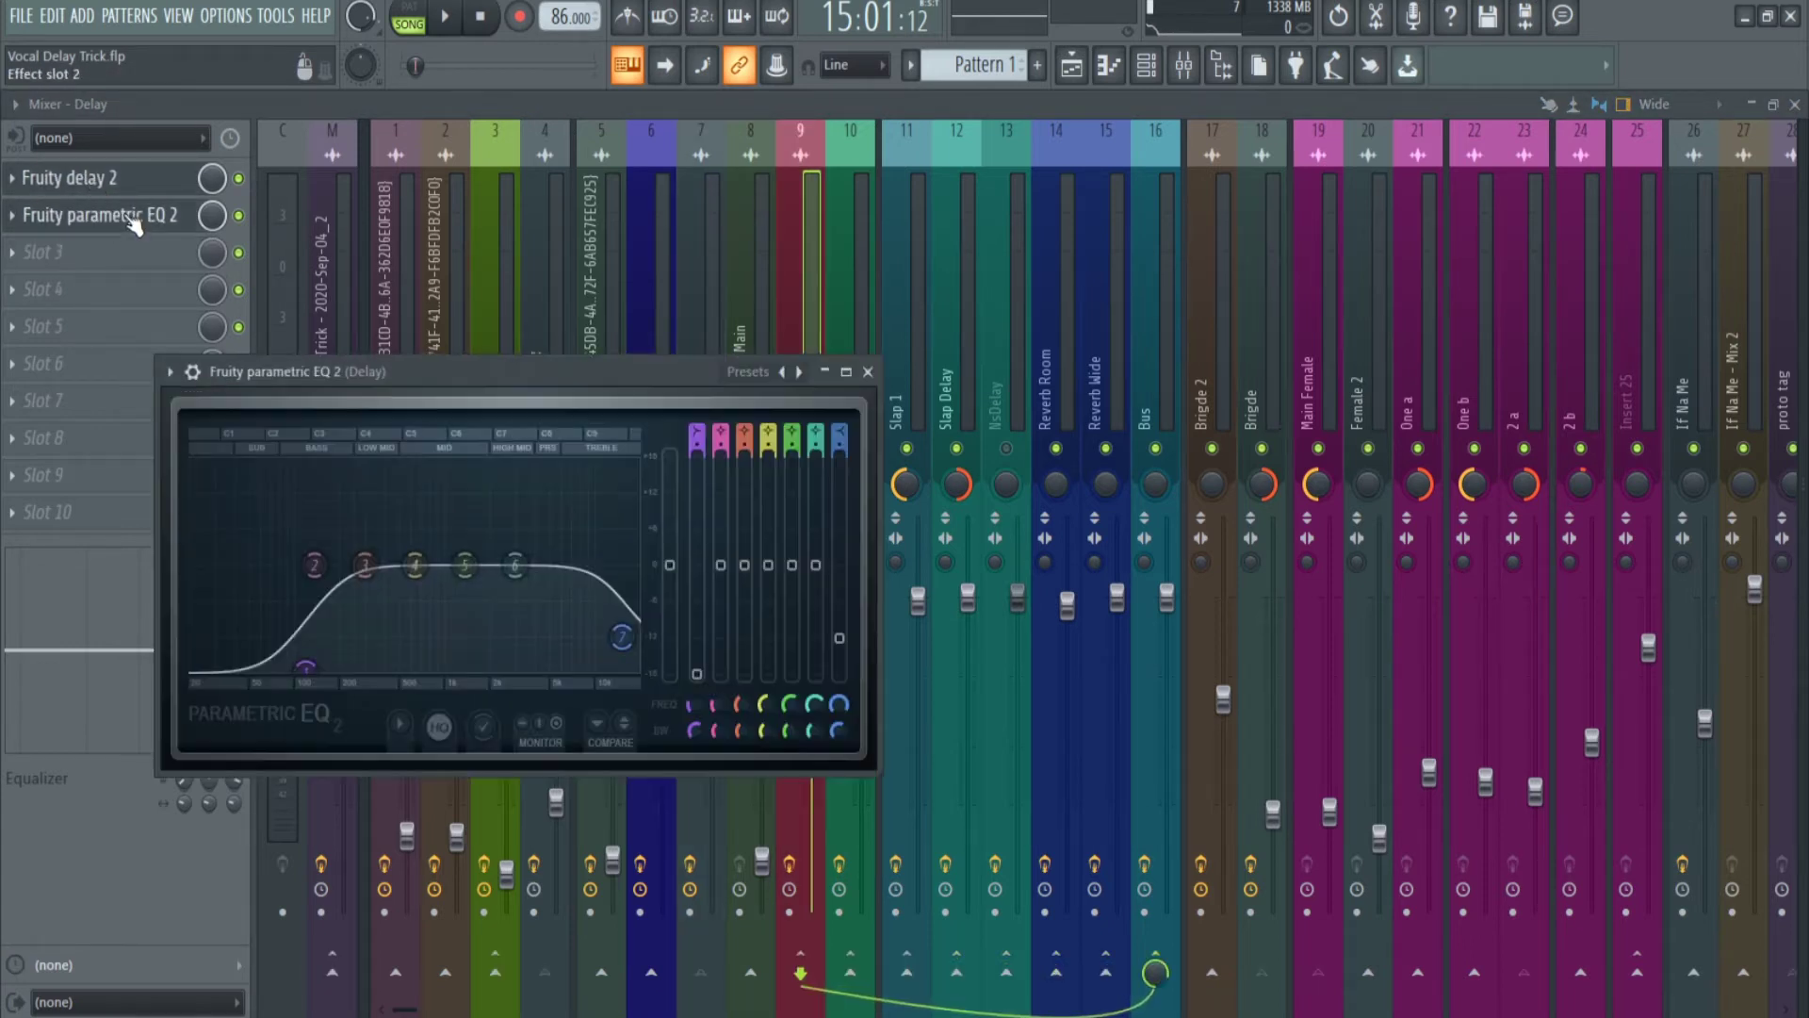
pyautogui.click(130, 217)
pyautogui.click(123, 182)
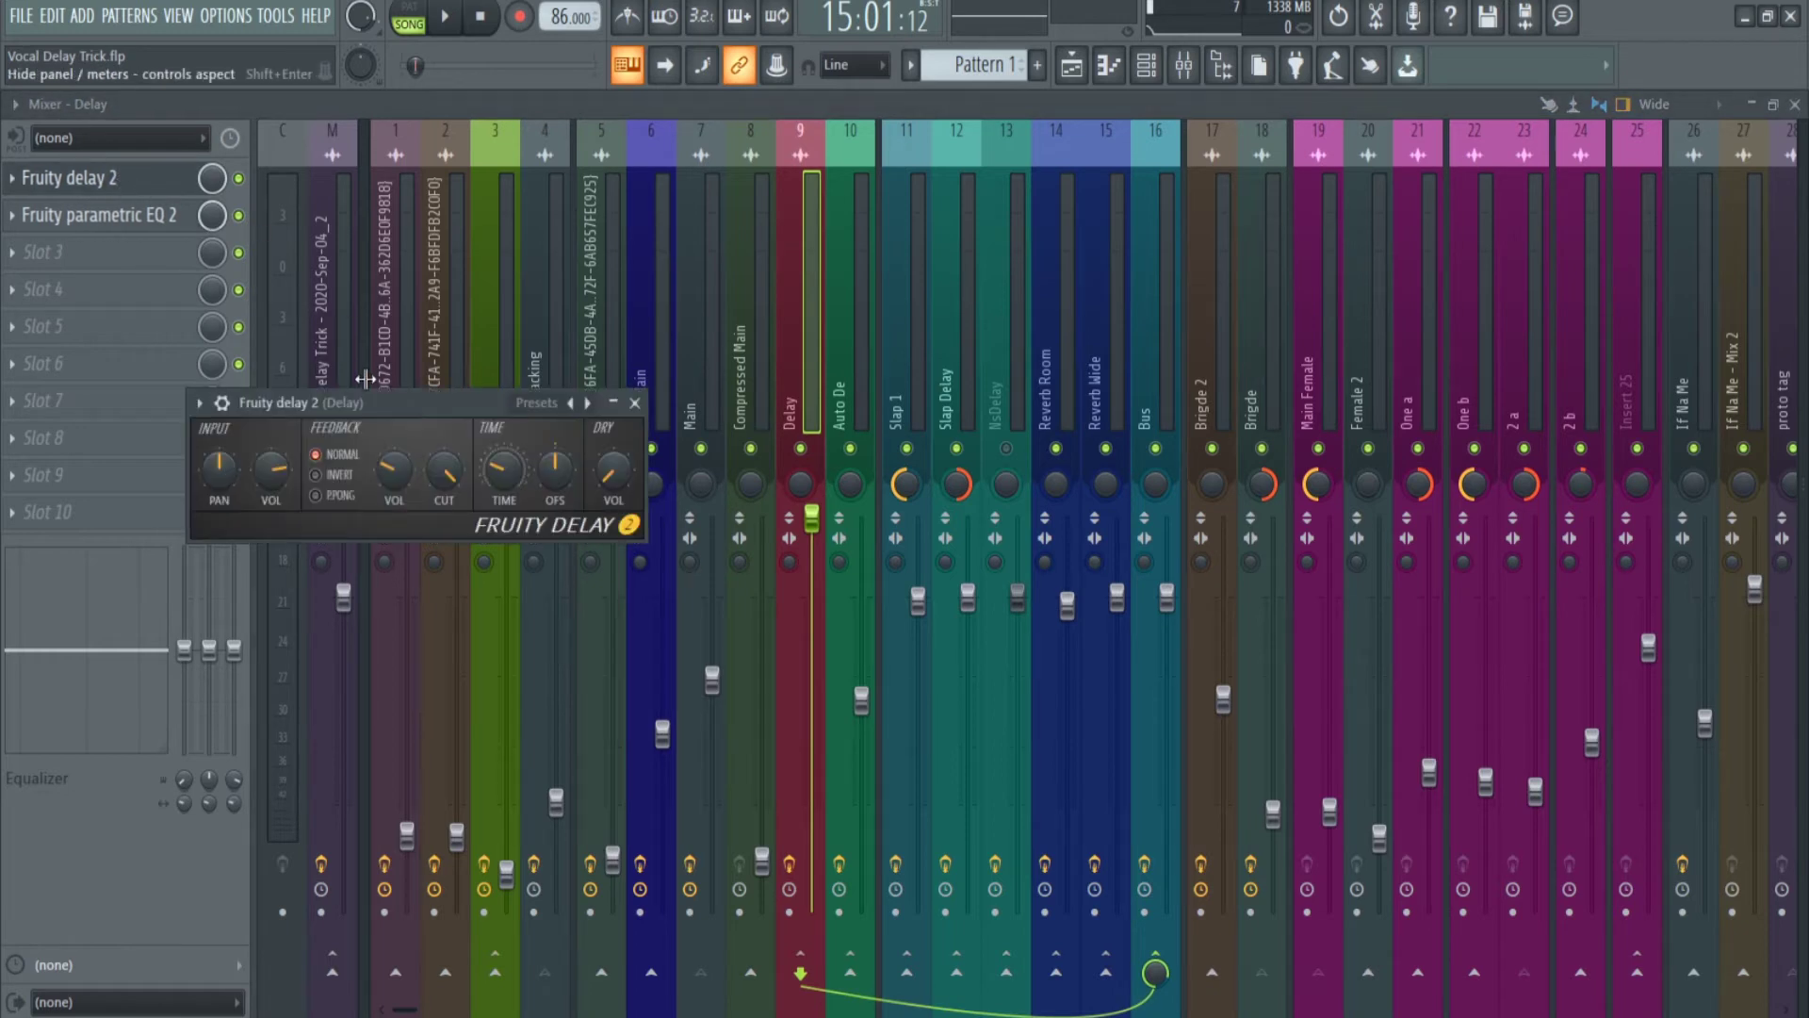
pyautogui.moveTo(459, 409); pyautogui.dragTo(1145, 420)
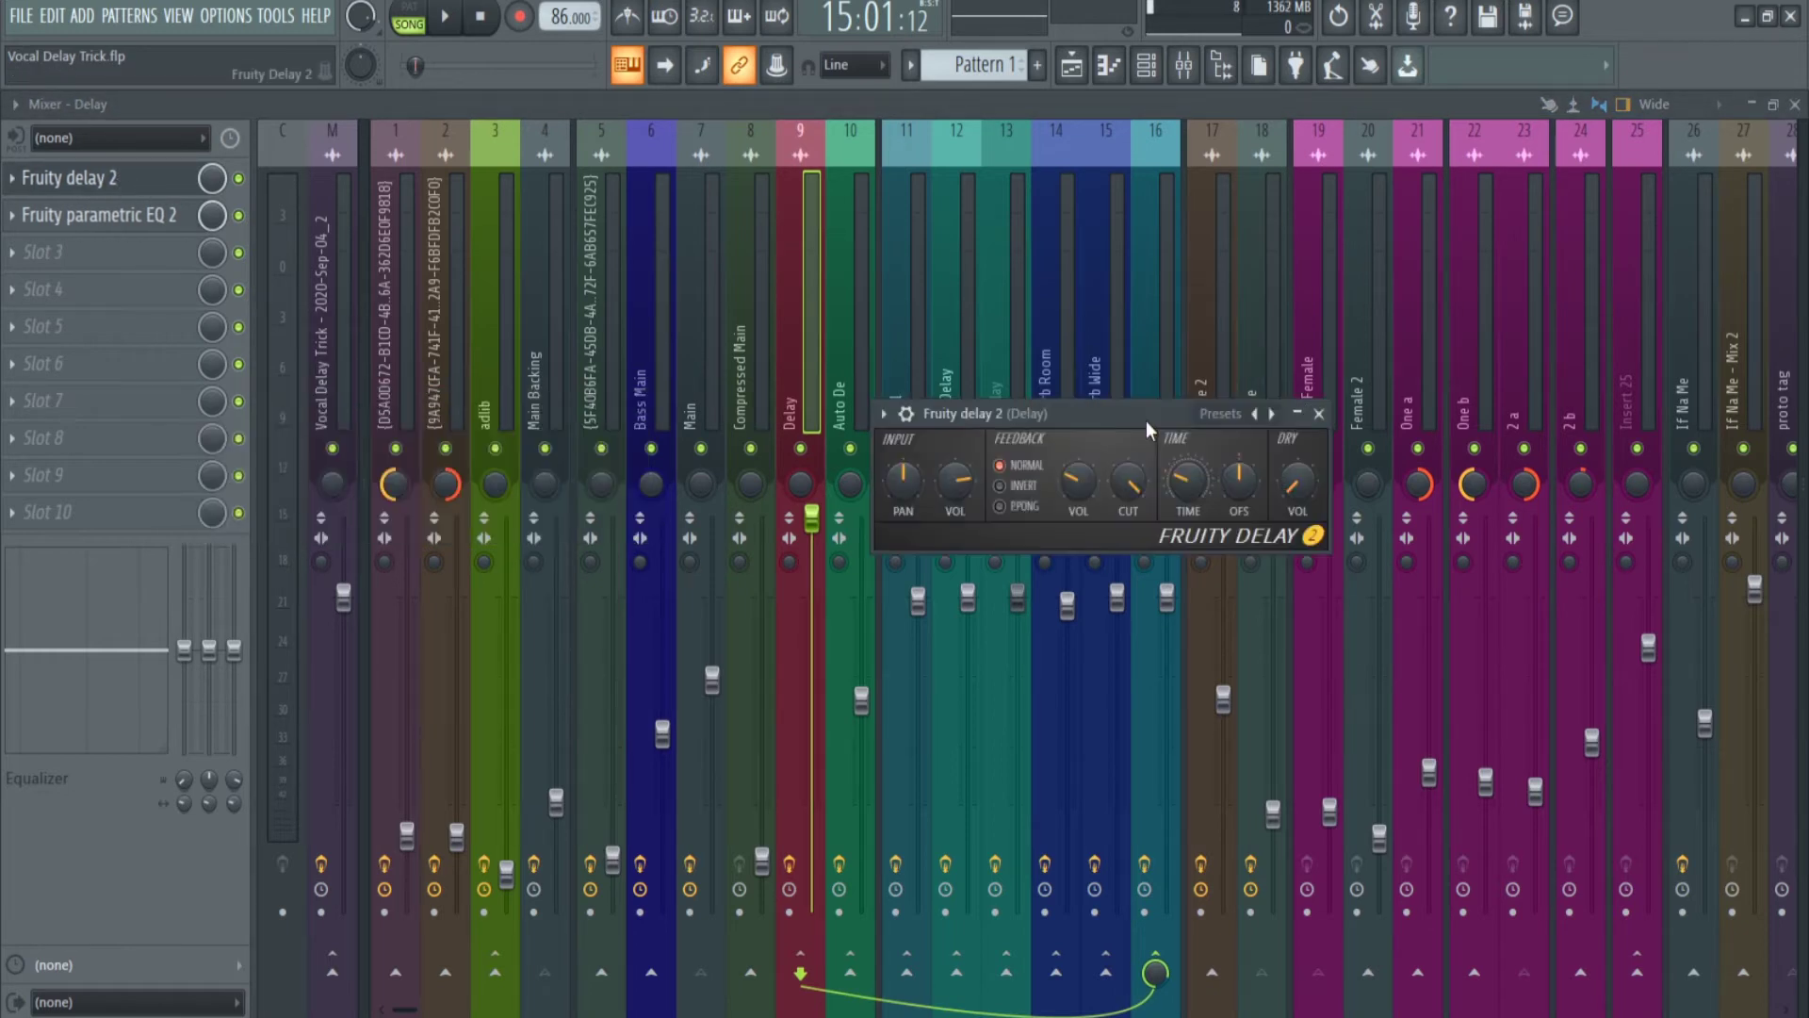
pyautogui.click(811, 411)
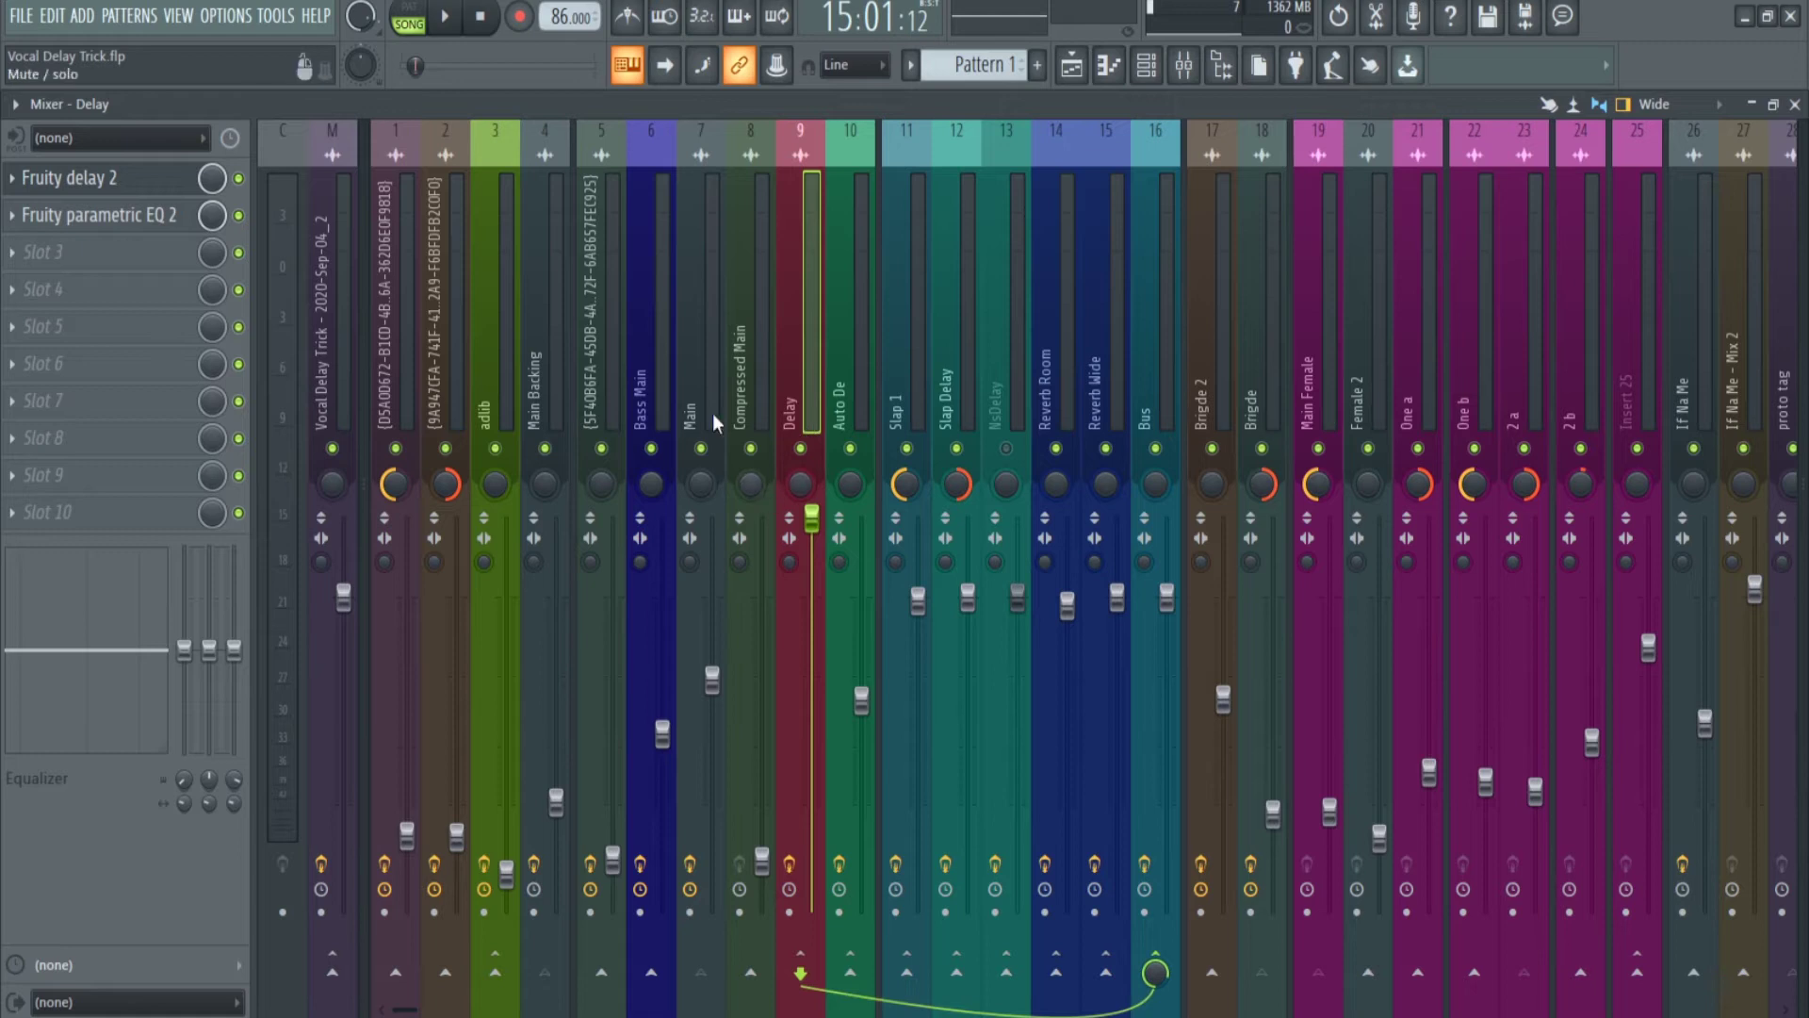
# - Select the Main mixer track and play the selected range to check the vocal and its sends on the level meters
pyautogui.click(684, 348)
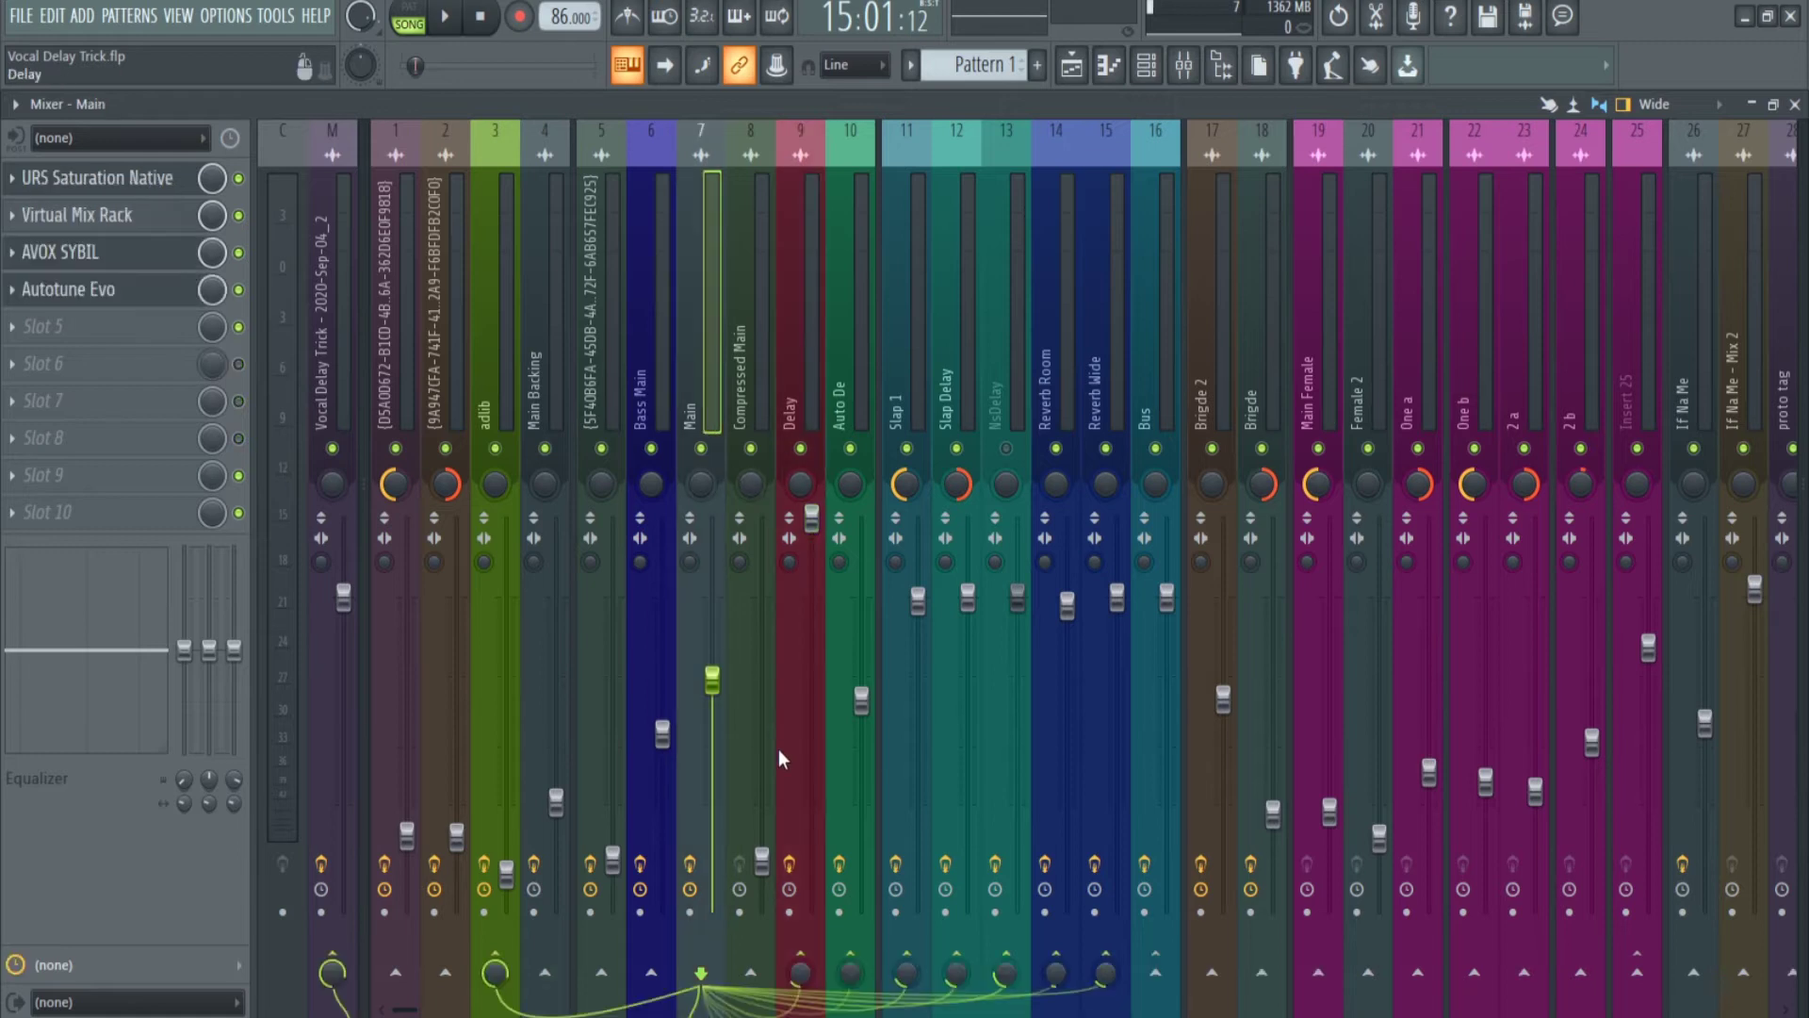
pyautogui.click(446, 26)
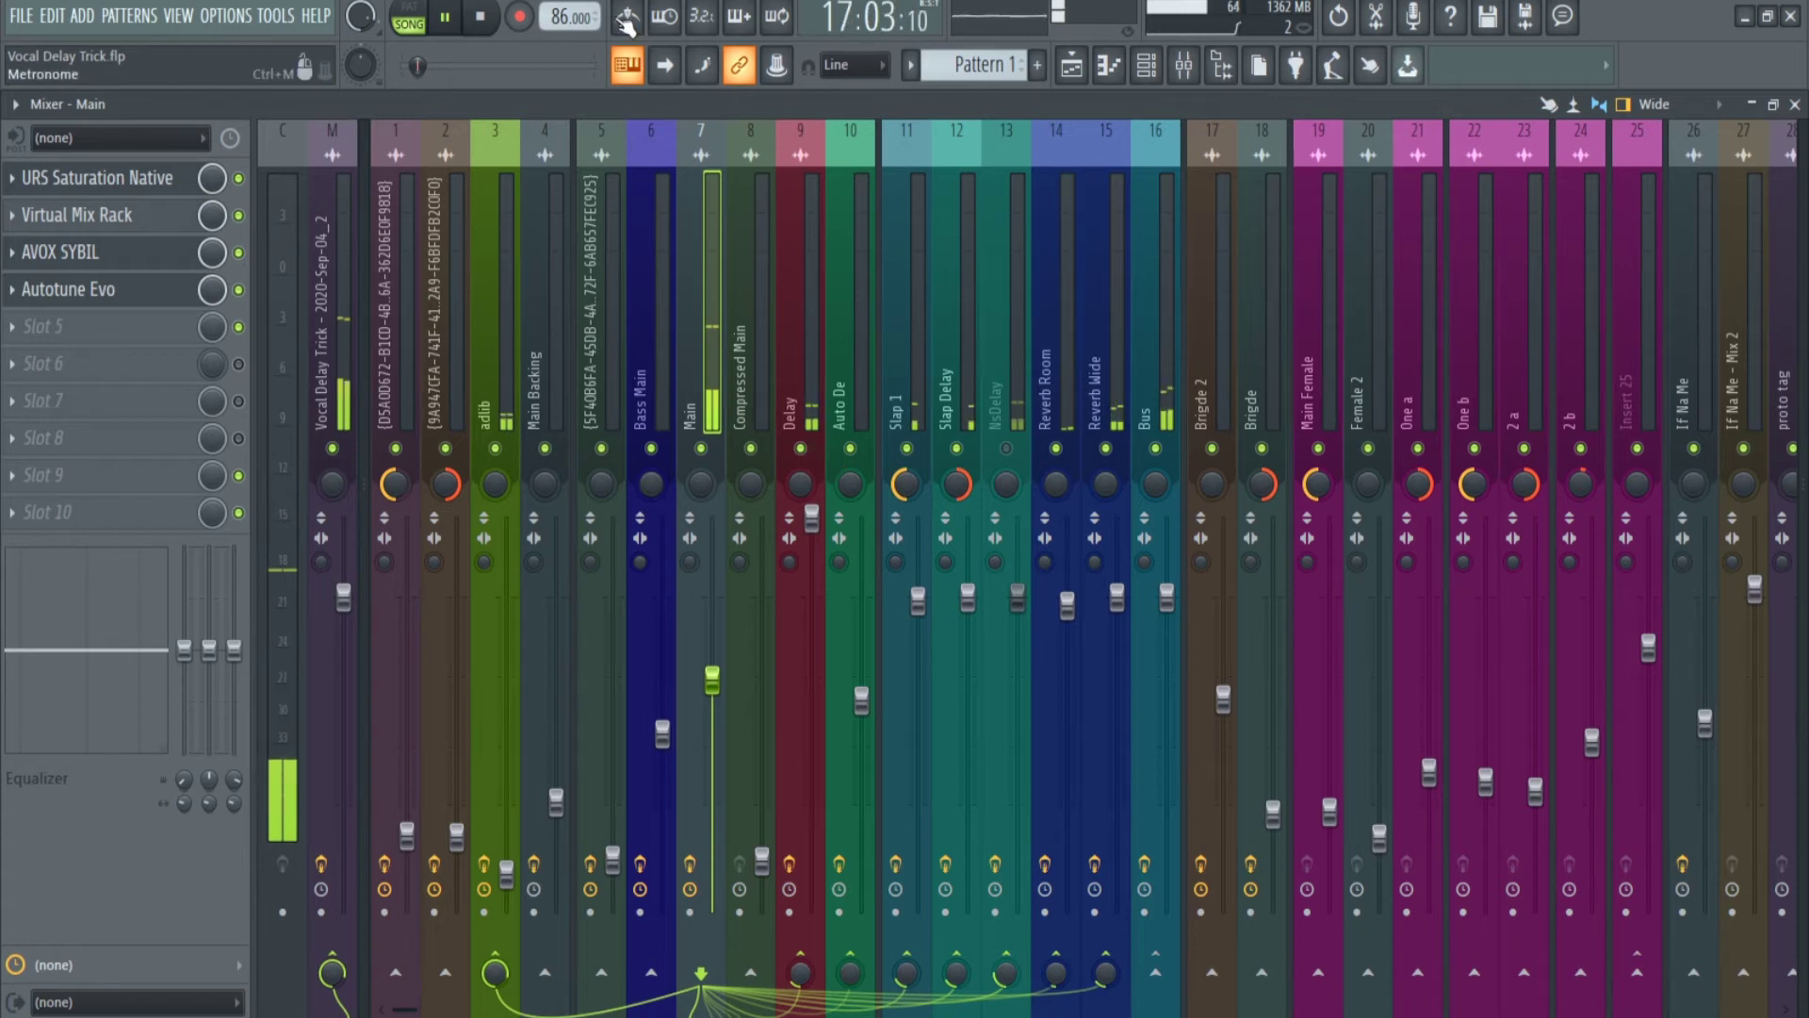
pyautogui.press('space')
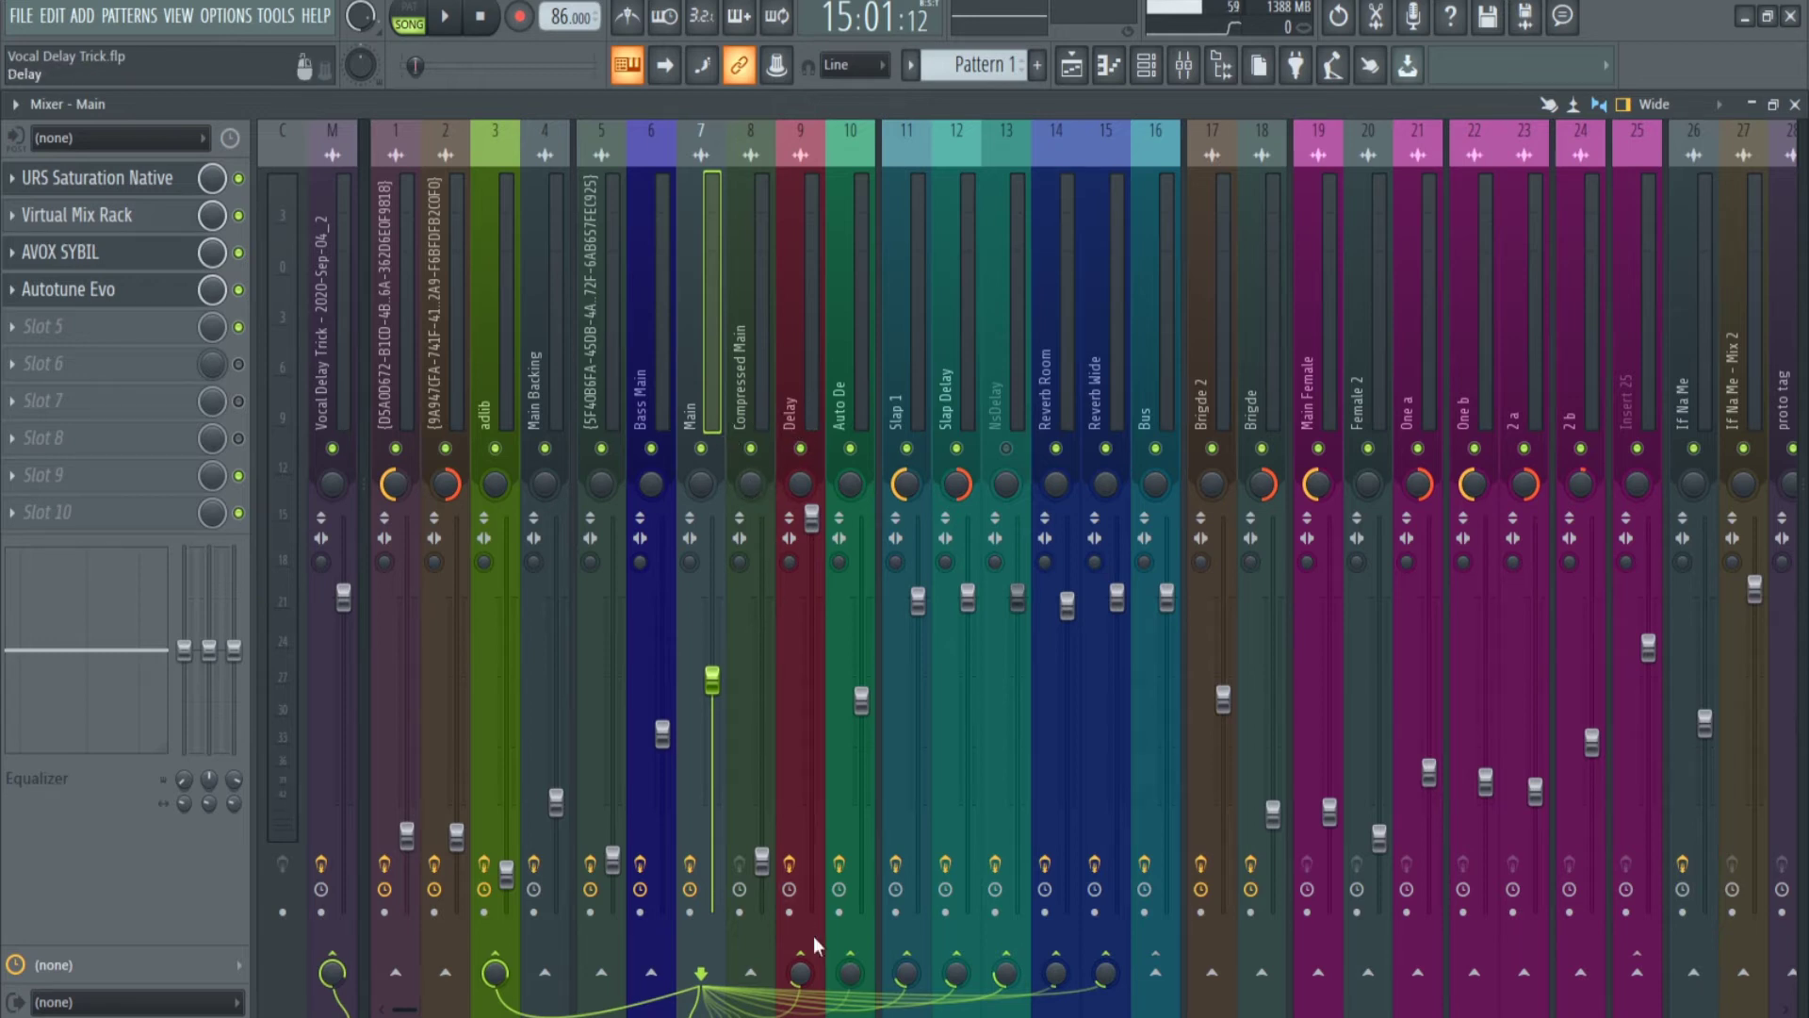
# - Play the playlist from bar 18 to the gap in the Track 2 vocals just before bar 21
pyautogui.click(1074, 68)
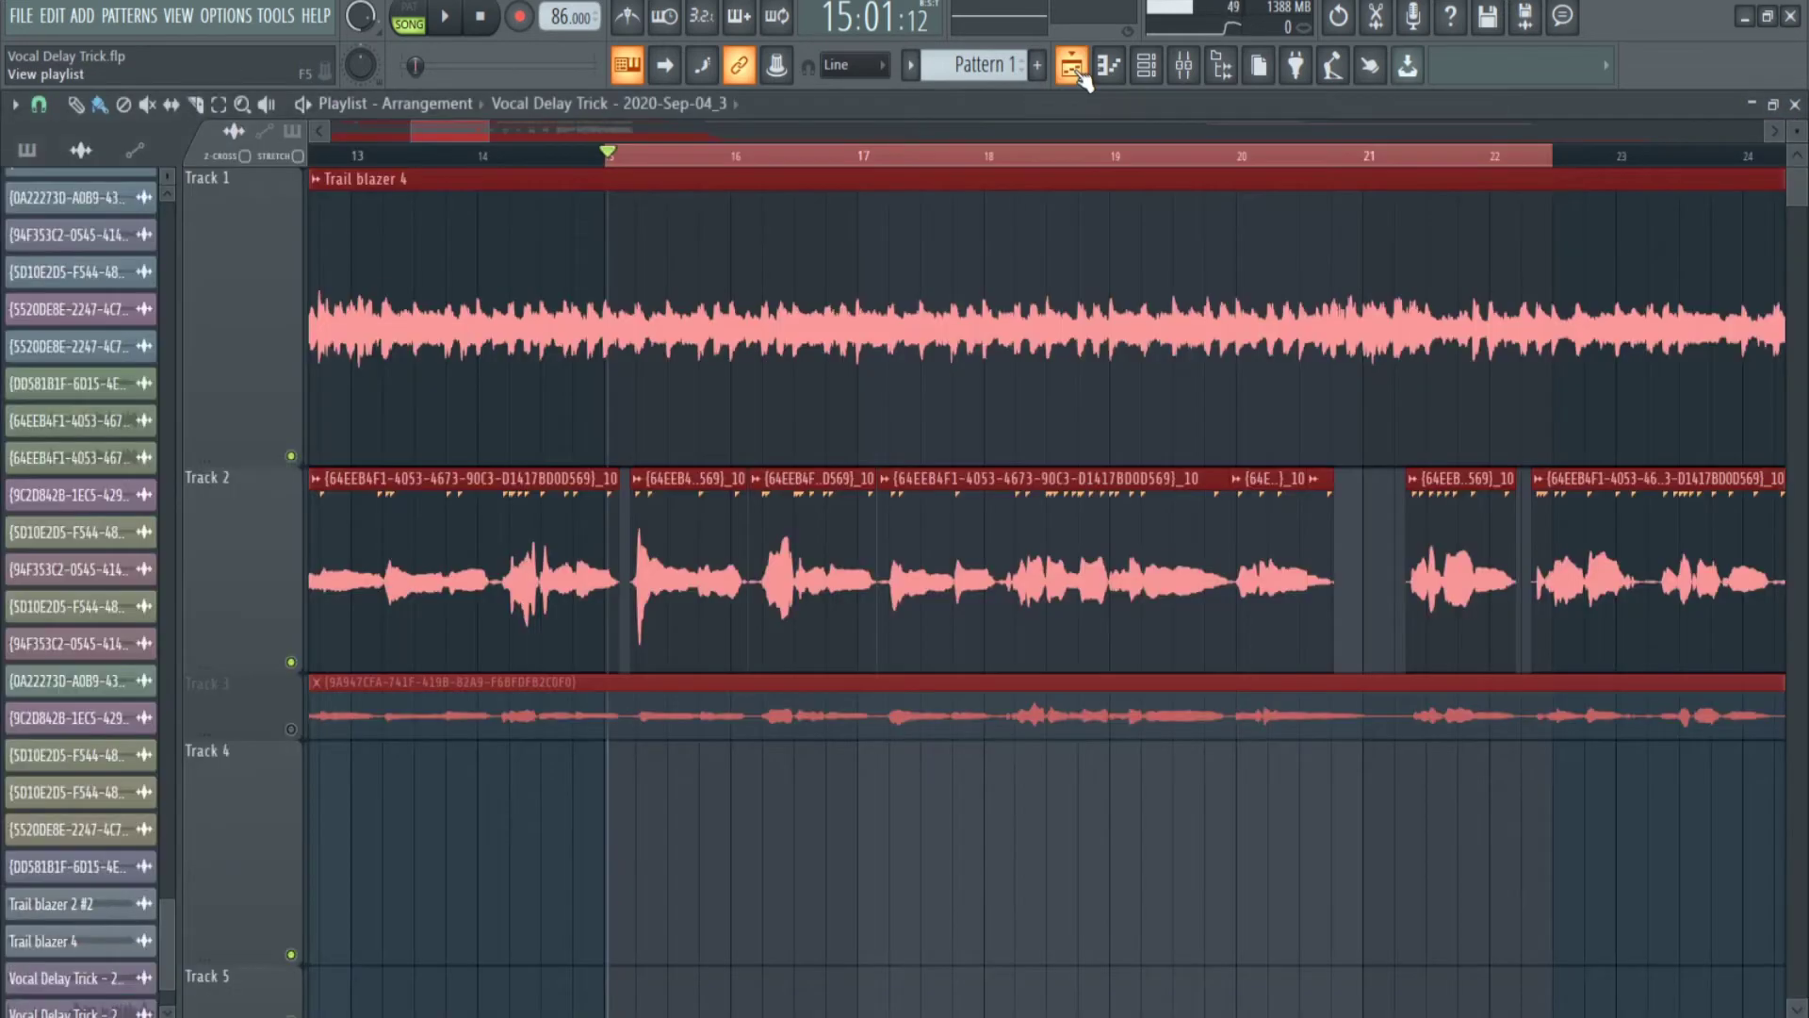
pyautogui.click(1238, 168)
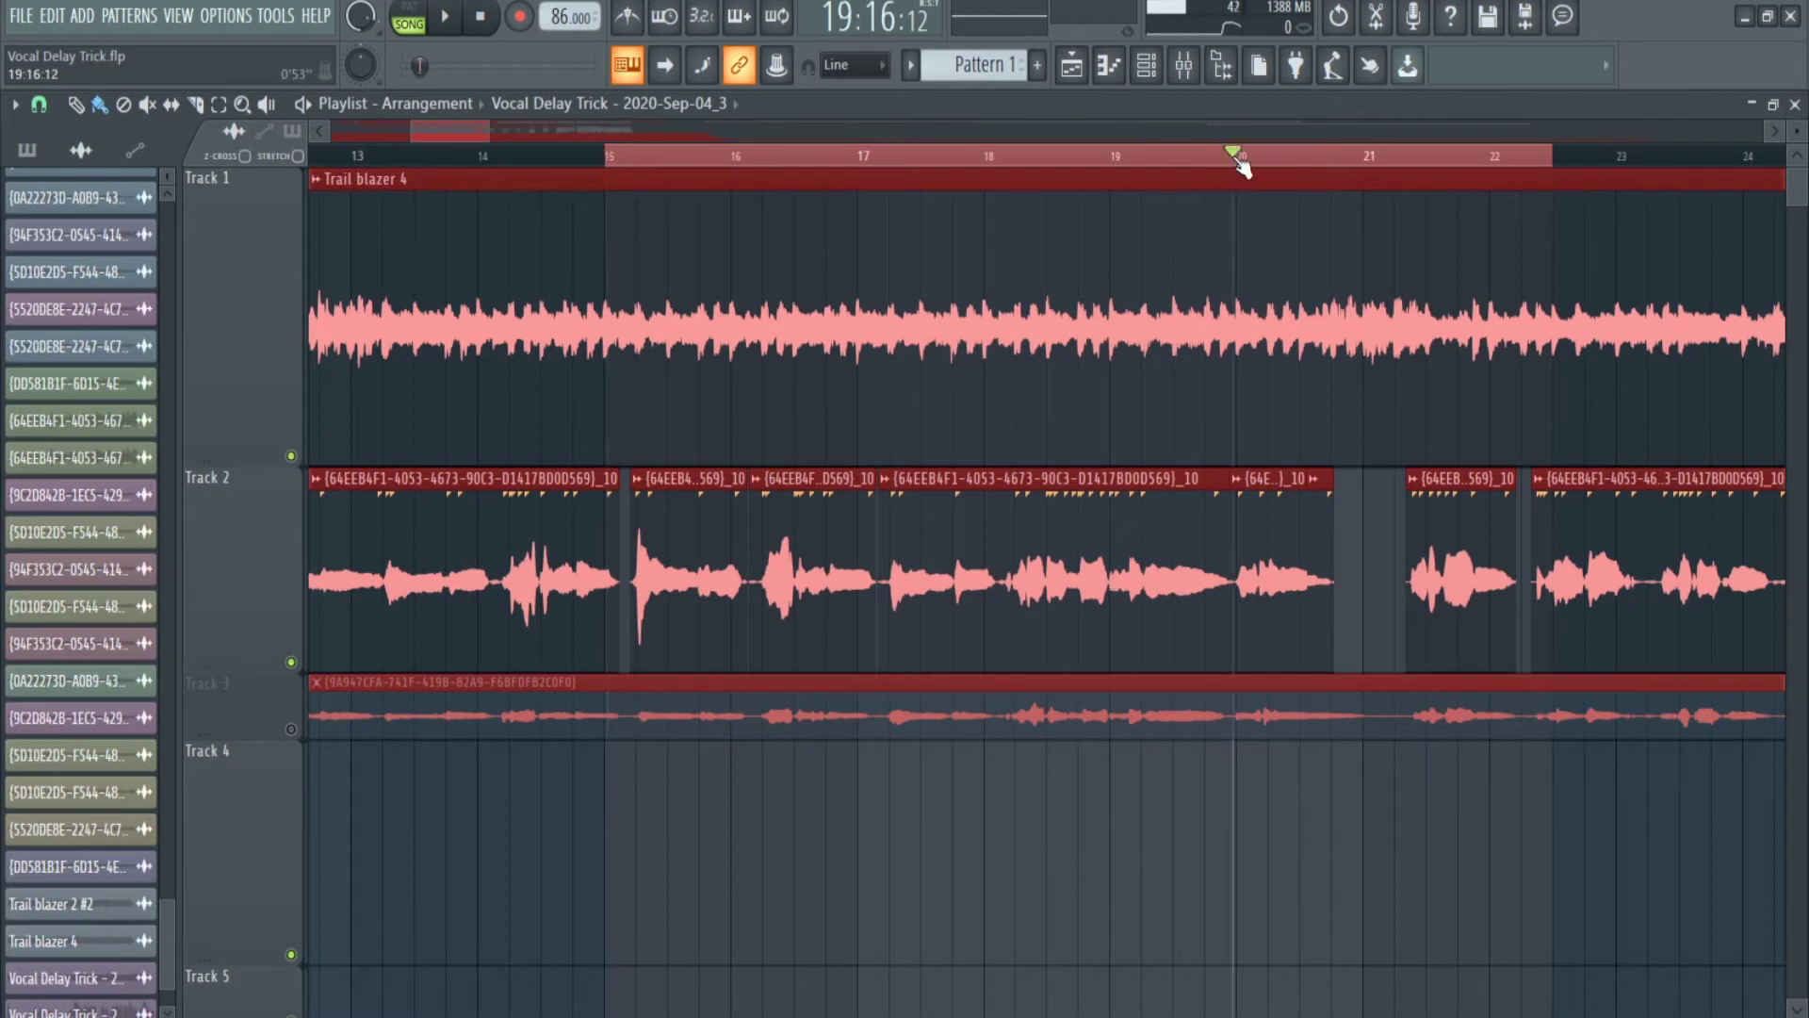
pyautogui.click(991, 163)
pyautogui.press('space')
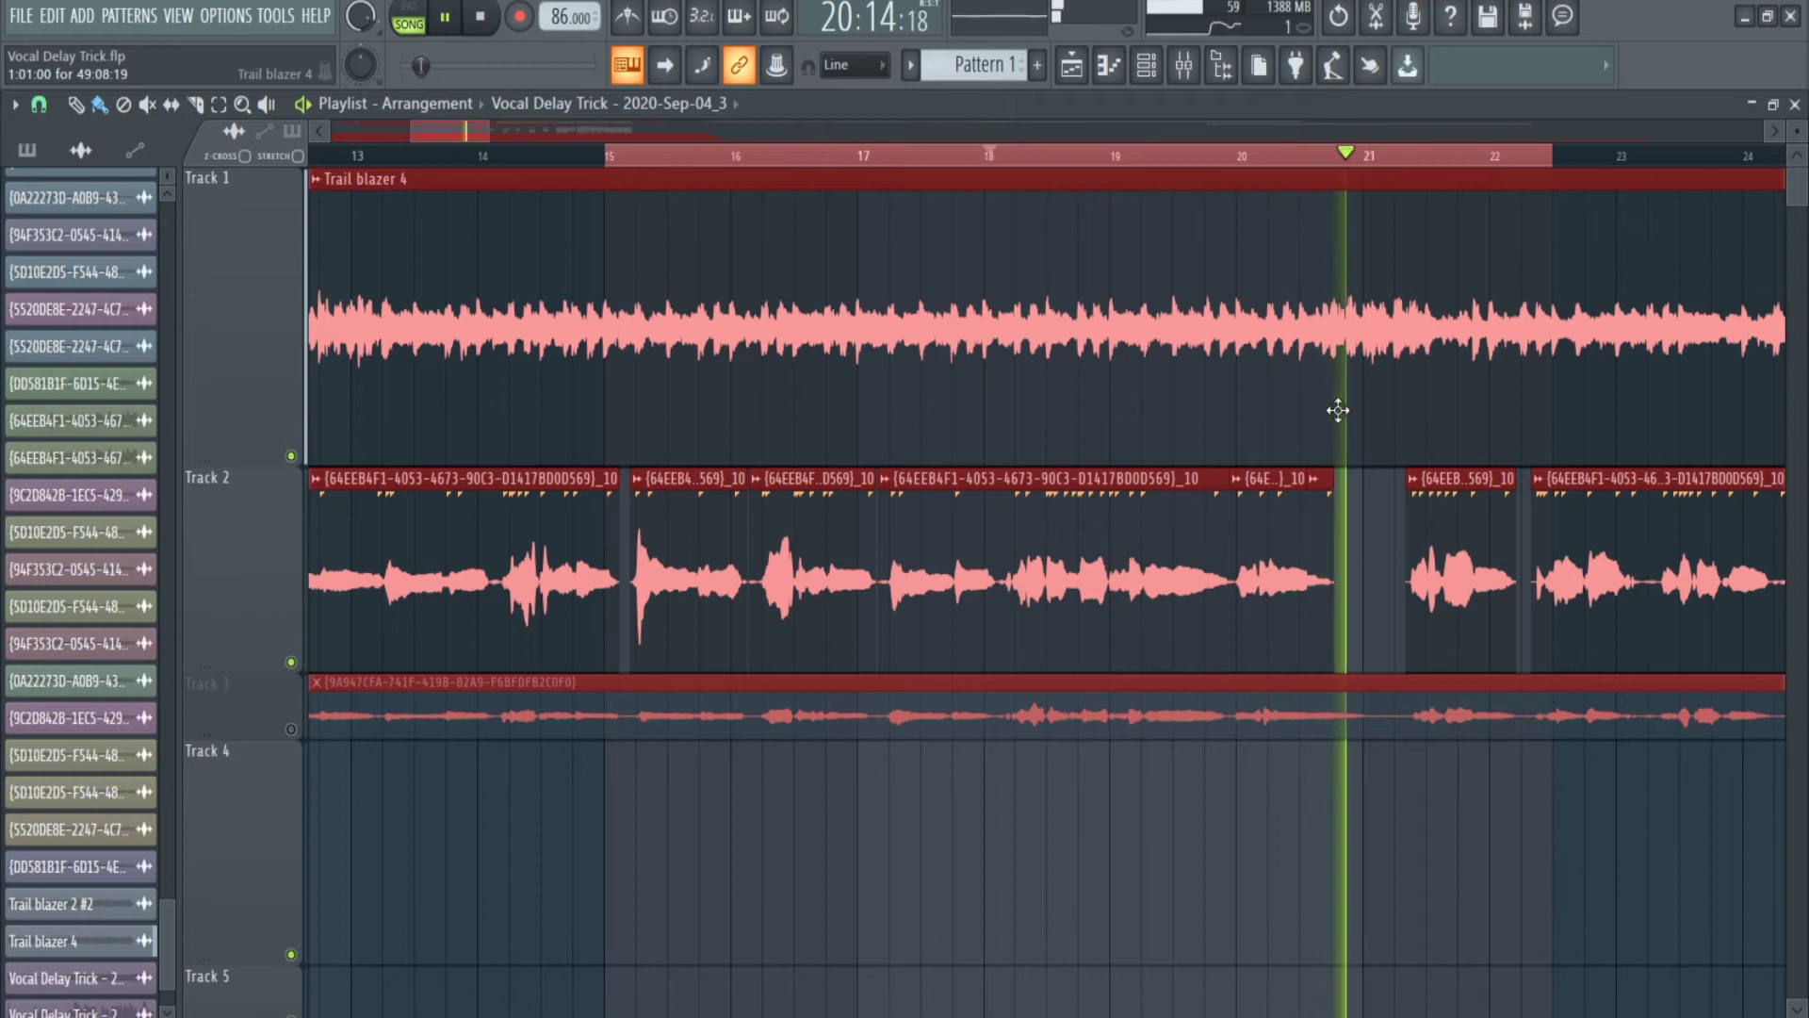
pyautogui.press('space')
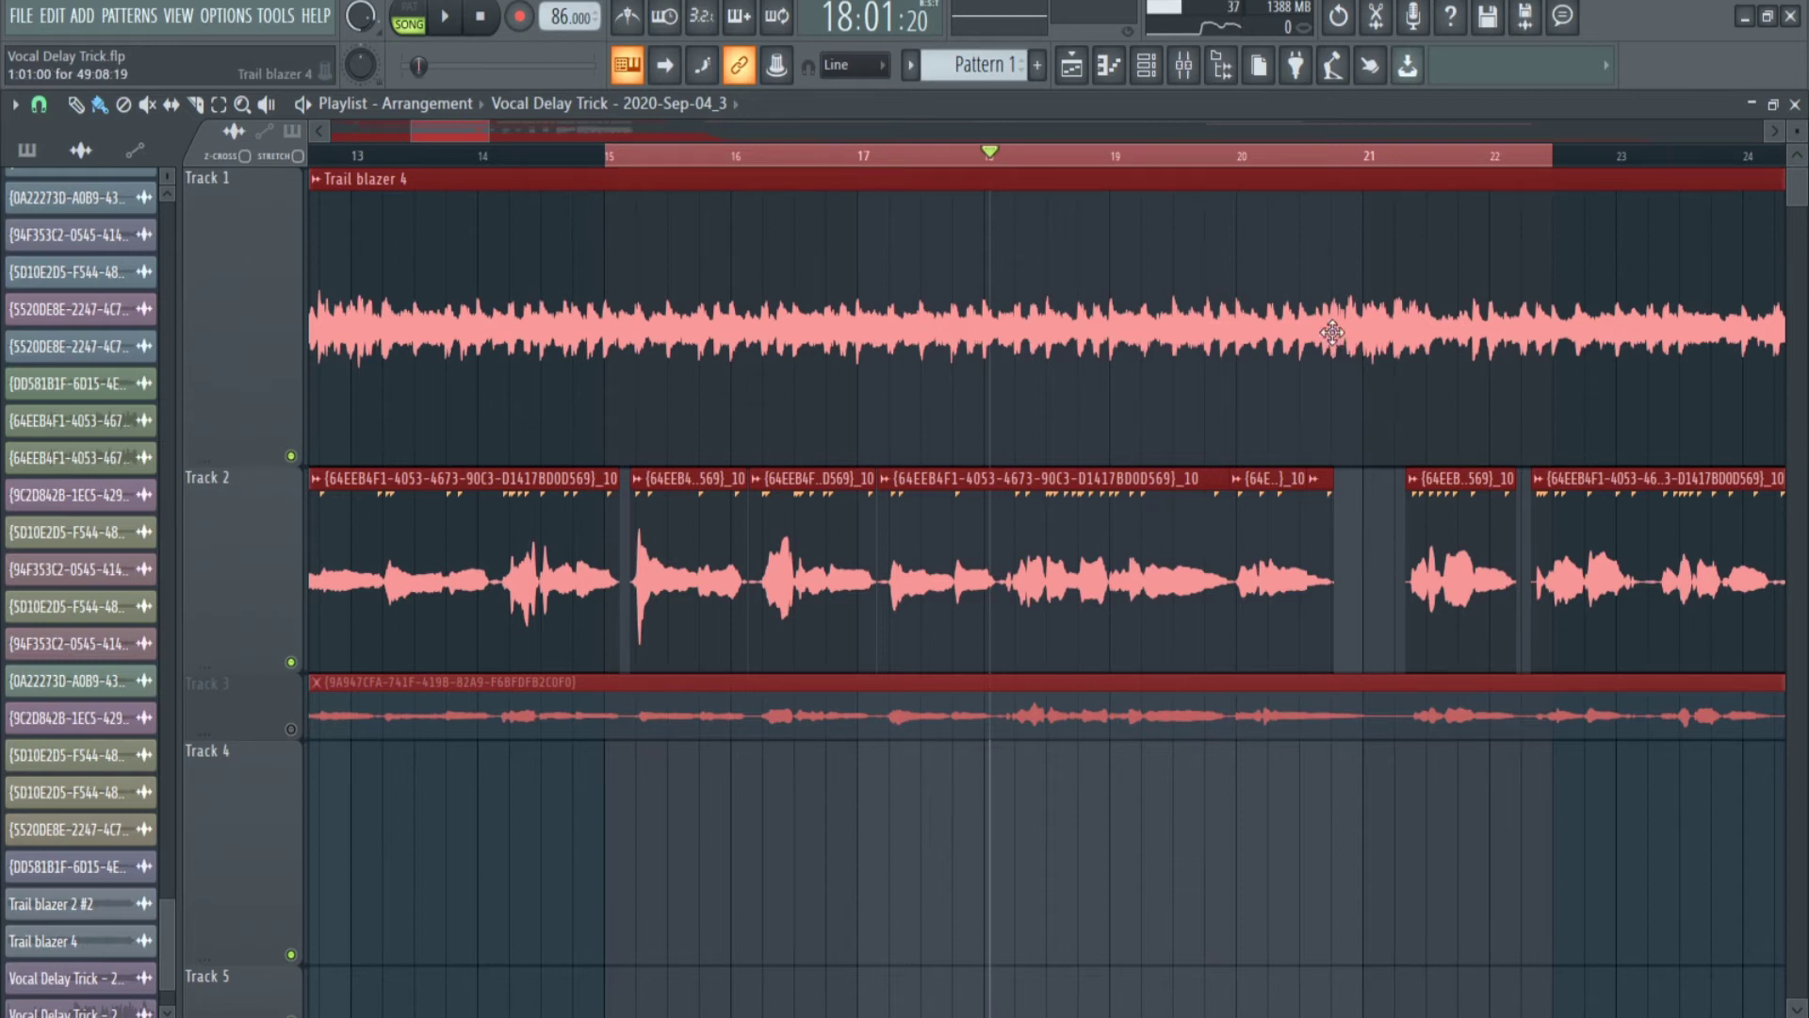
# - Create an automation clip for the Main track's send level to Delay and show it in the playlist around bar 21
pyautogui.click(1184, 76)
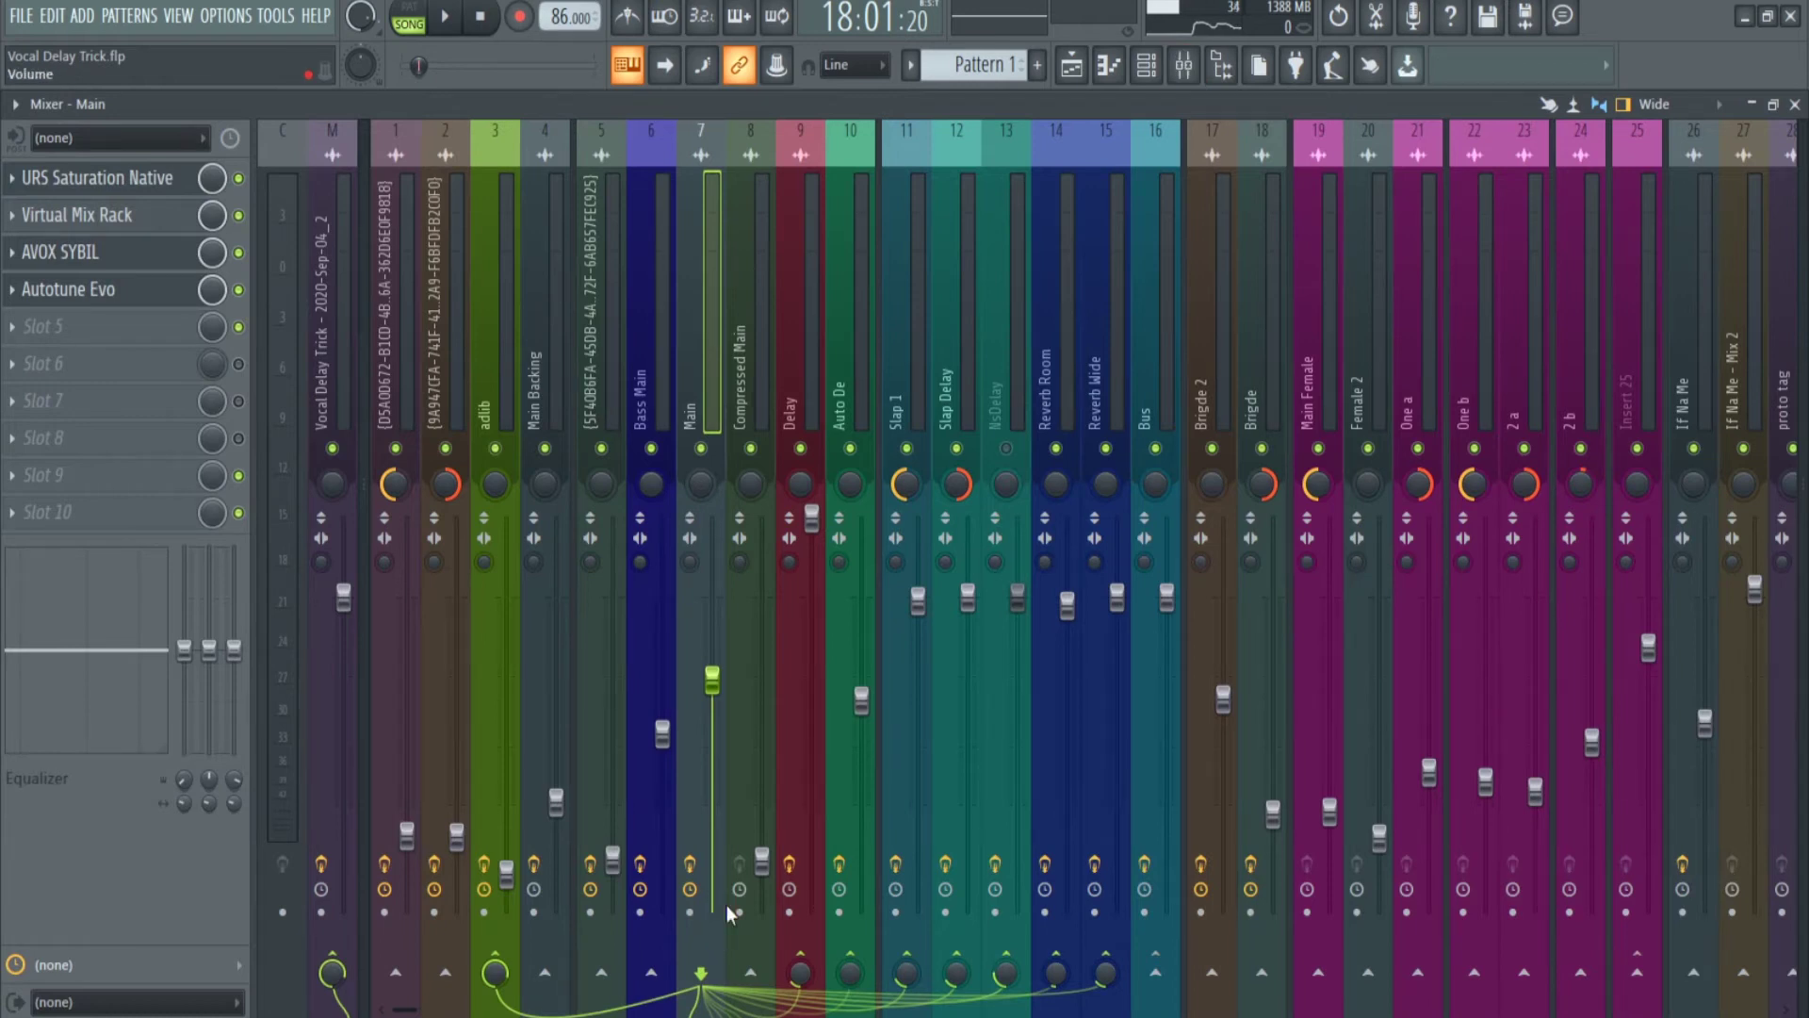
pyautogui.rightClick(800, 970)
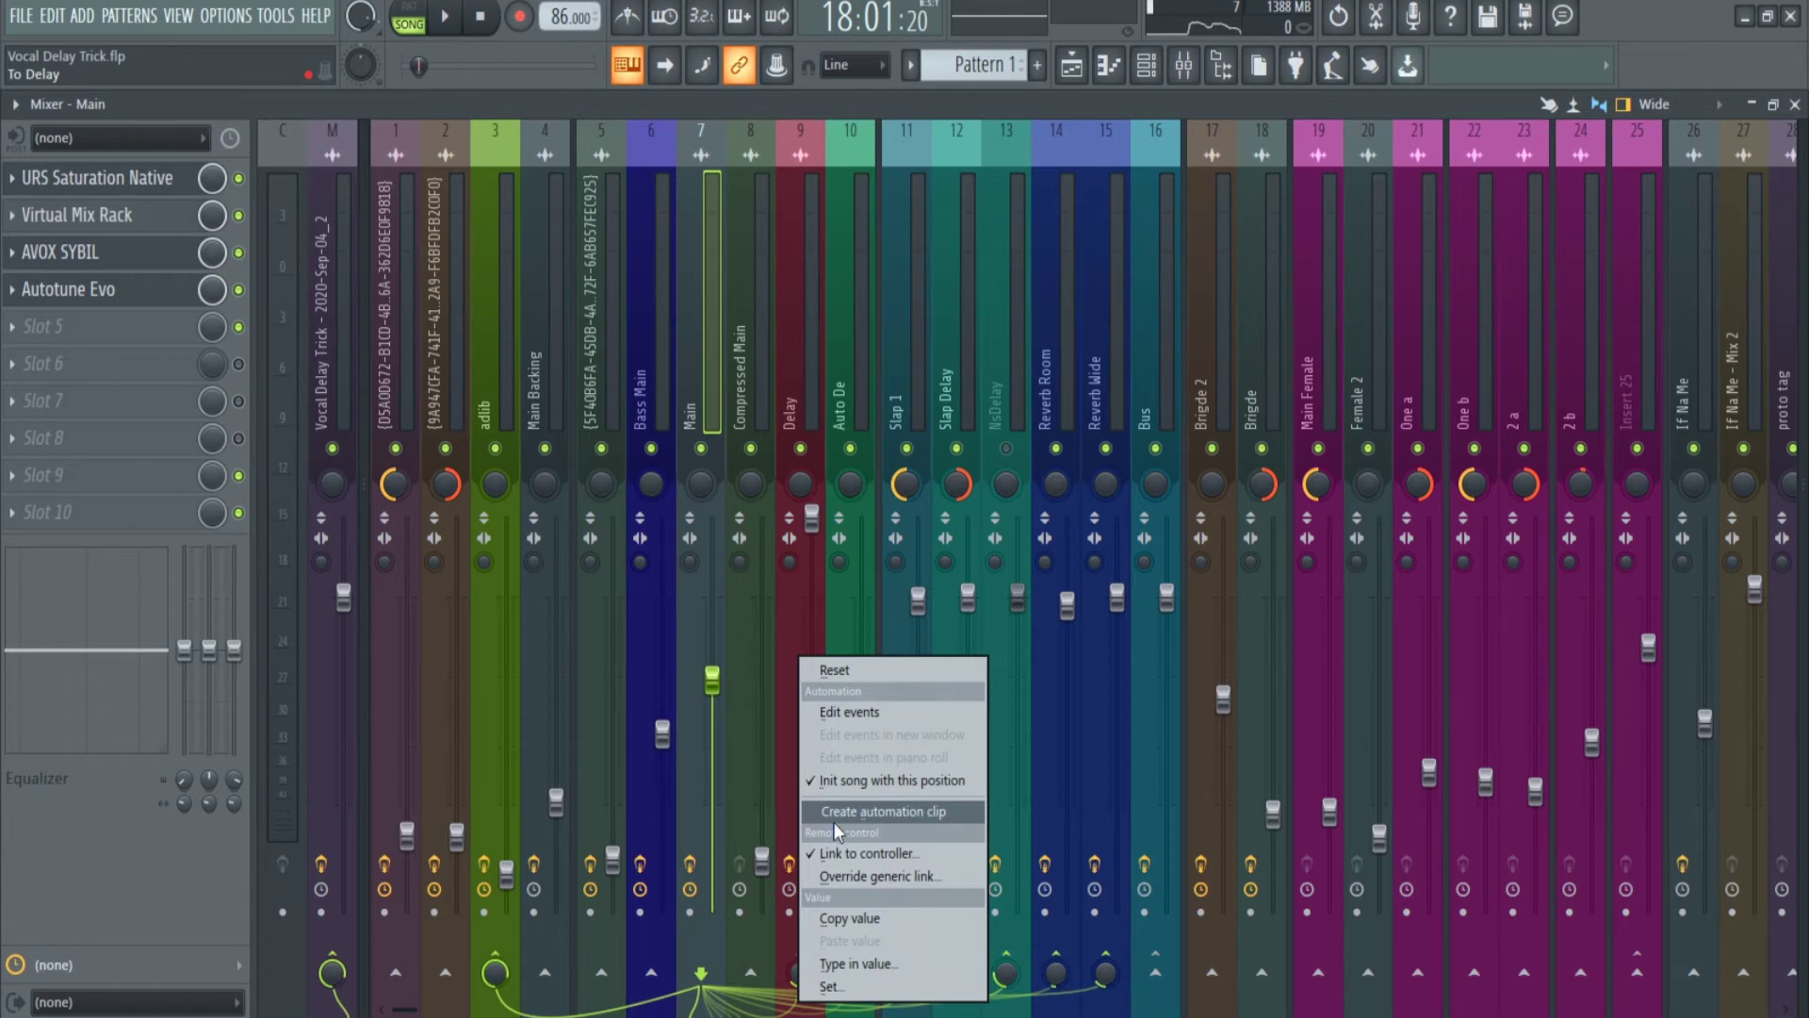
pyautogui.rightClick(792, 977)
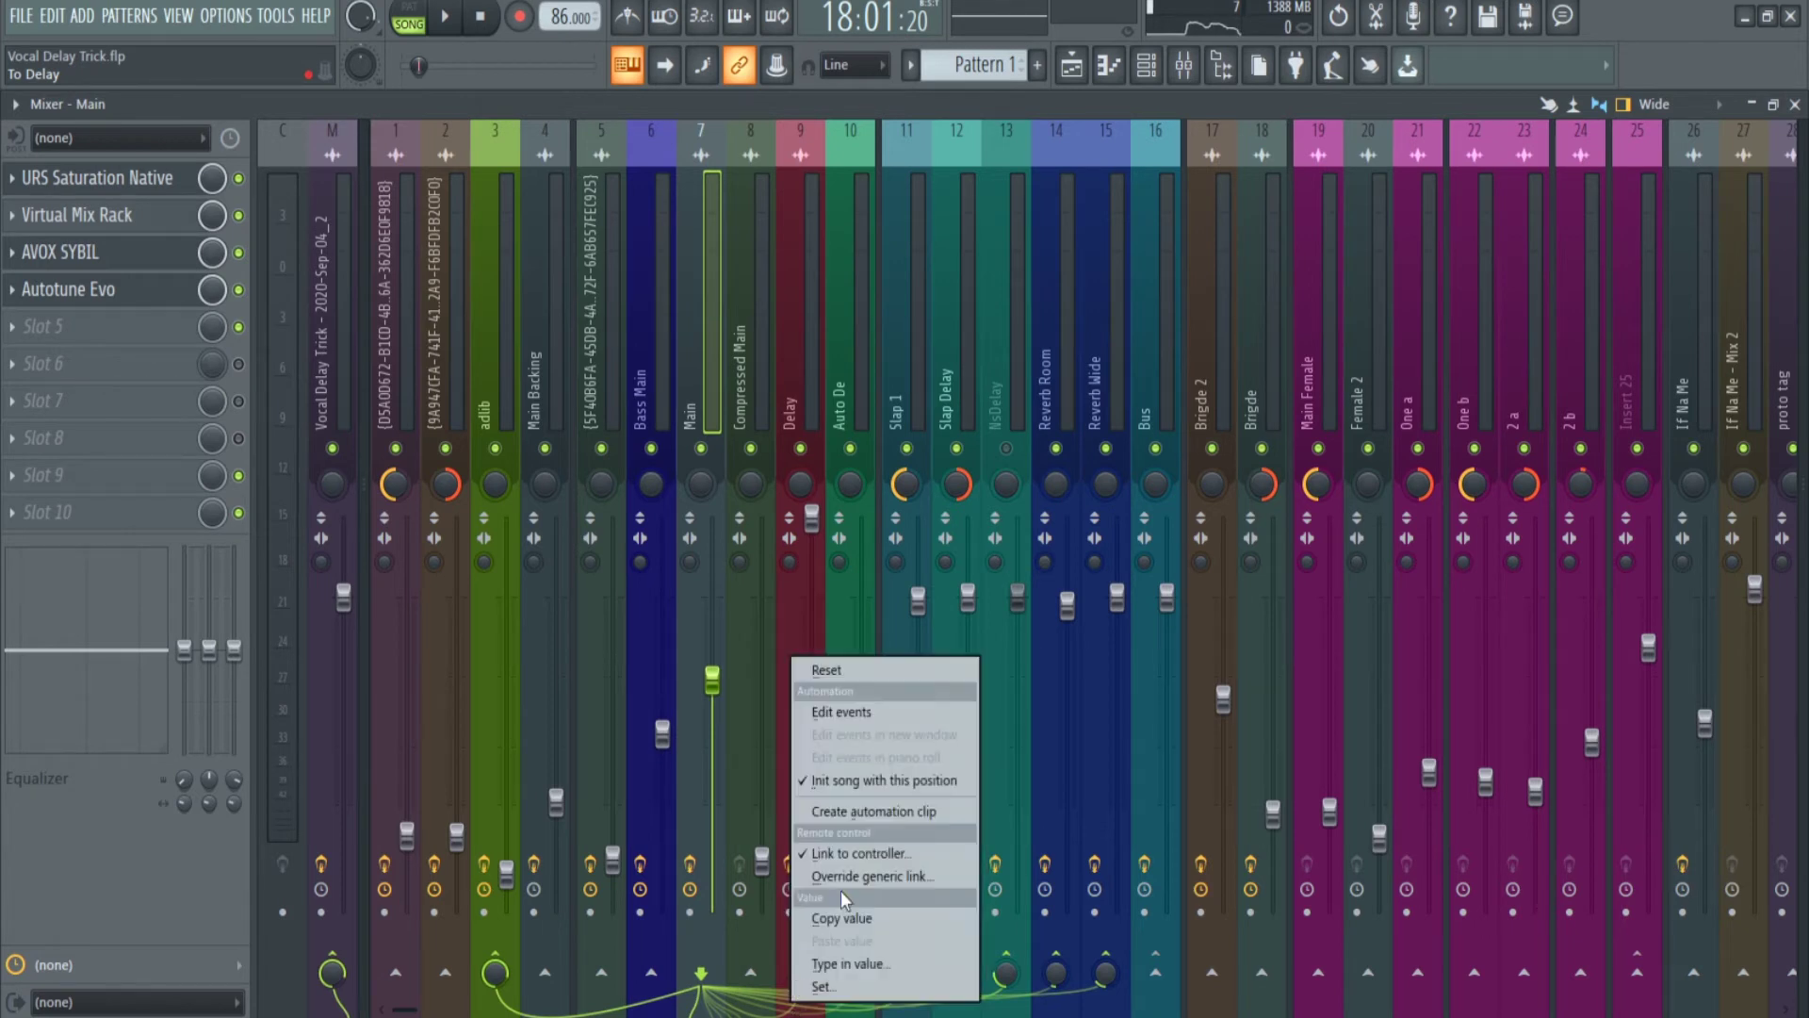
pyautogui.click(868, 812)
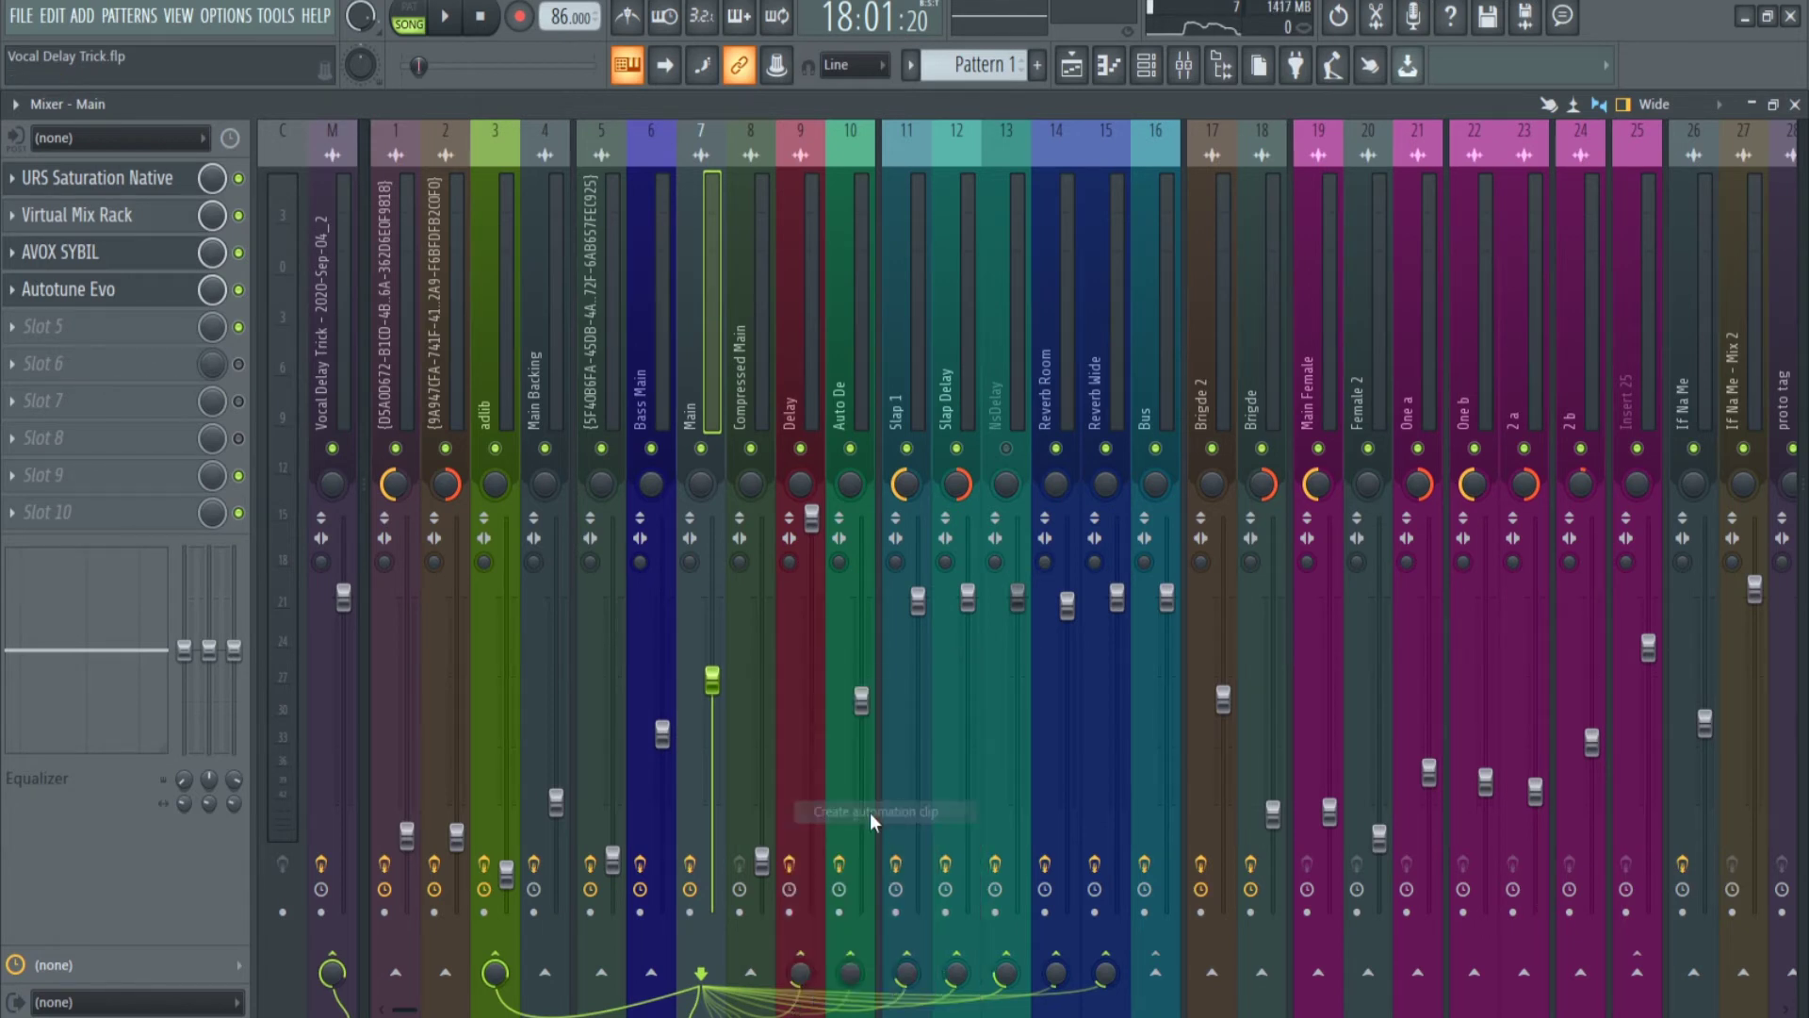
pyautogui.click(1071, 64)
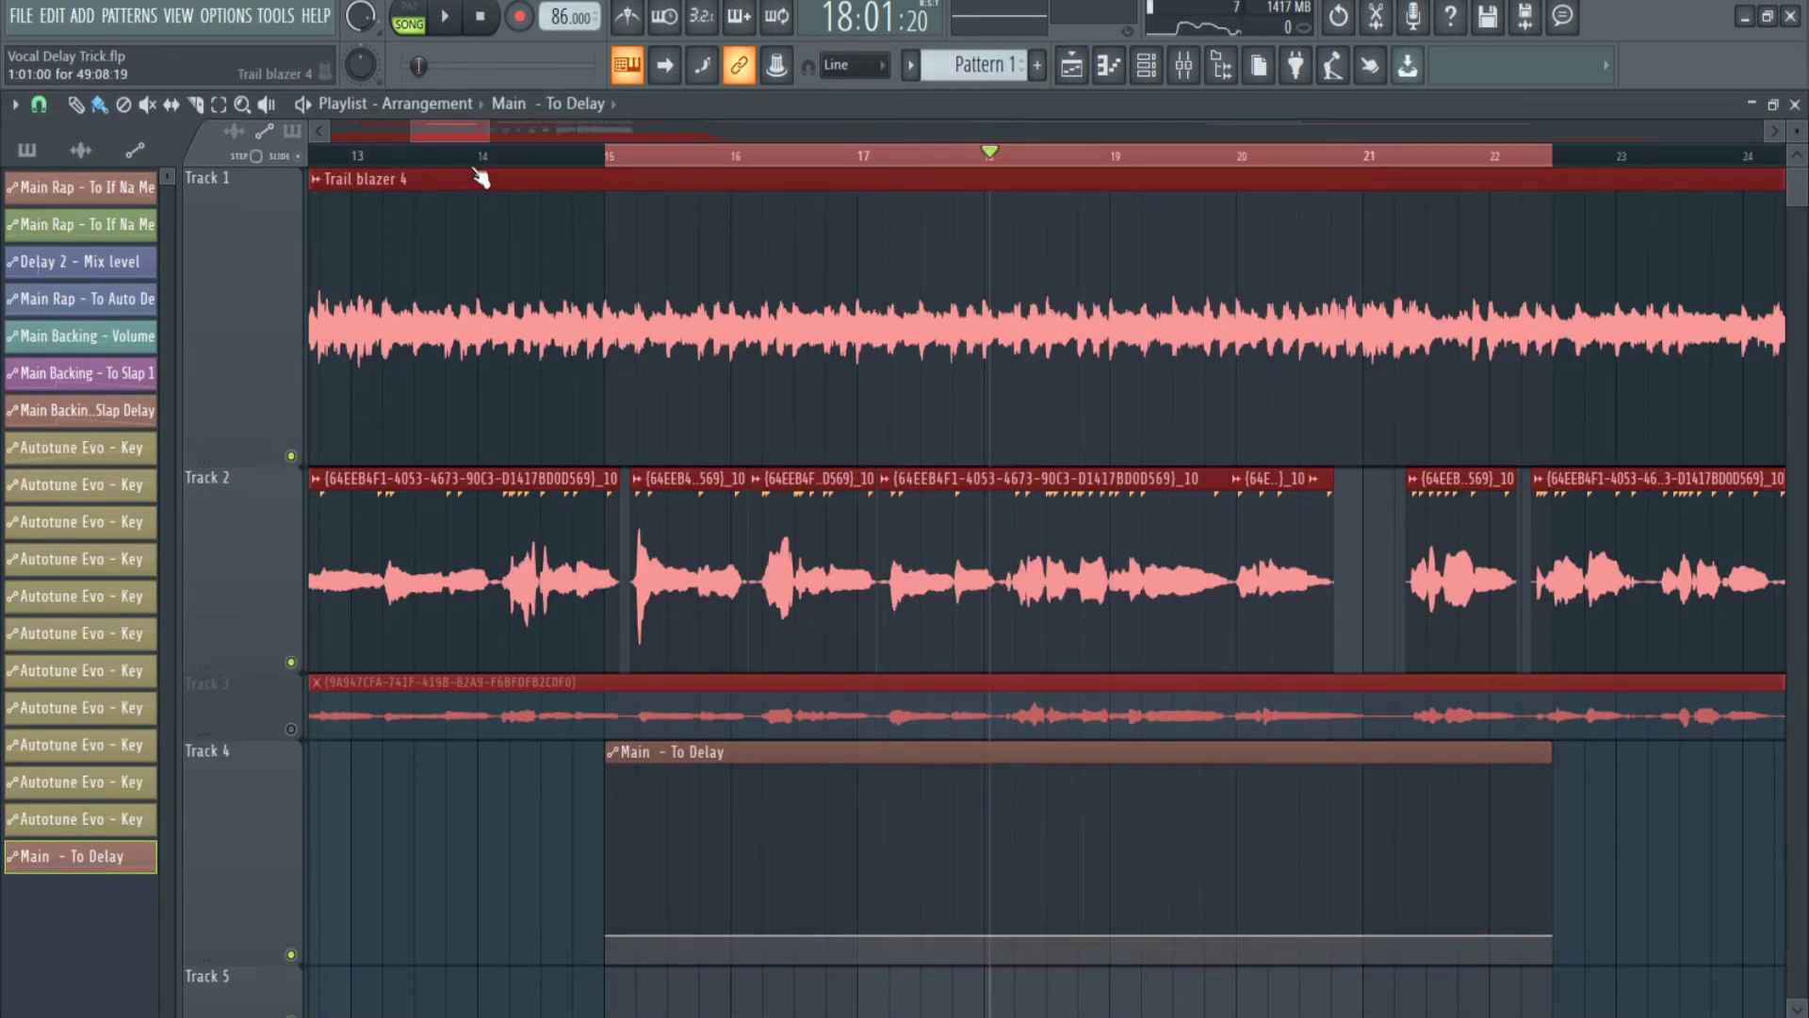
pyautogui.moveTo(463, 126)
pyautogui.mouseDown()
pyautogui.moveTo(491, 130)
pyautogui.moveTo(474, 129)
pyautogui.mouseUp()
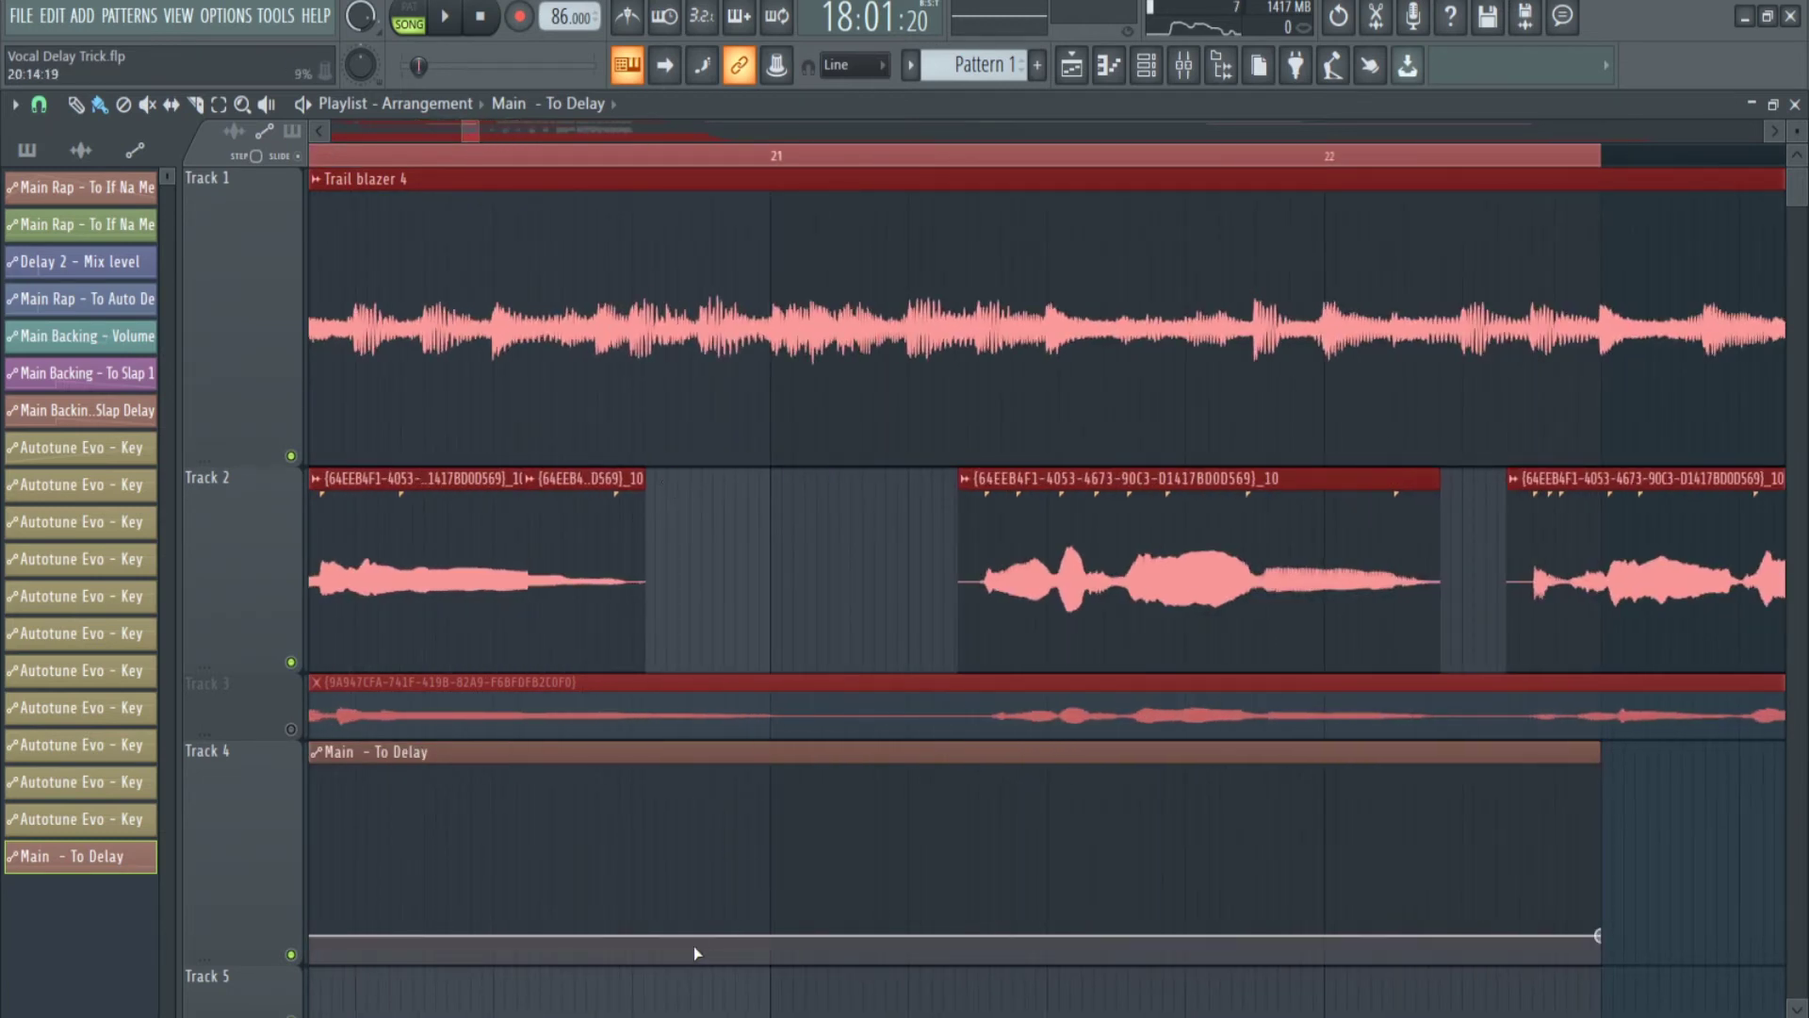
# - Add points to the Main - To Delay automation, pasting the 14% value at the base and raising the curve from bar 20 to the vocal gap
pyautogui.scroll(-2, 689, 943)
pyautogui.hscroll(-3, 773, 801)
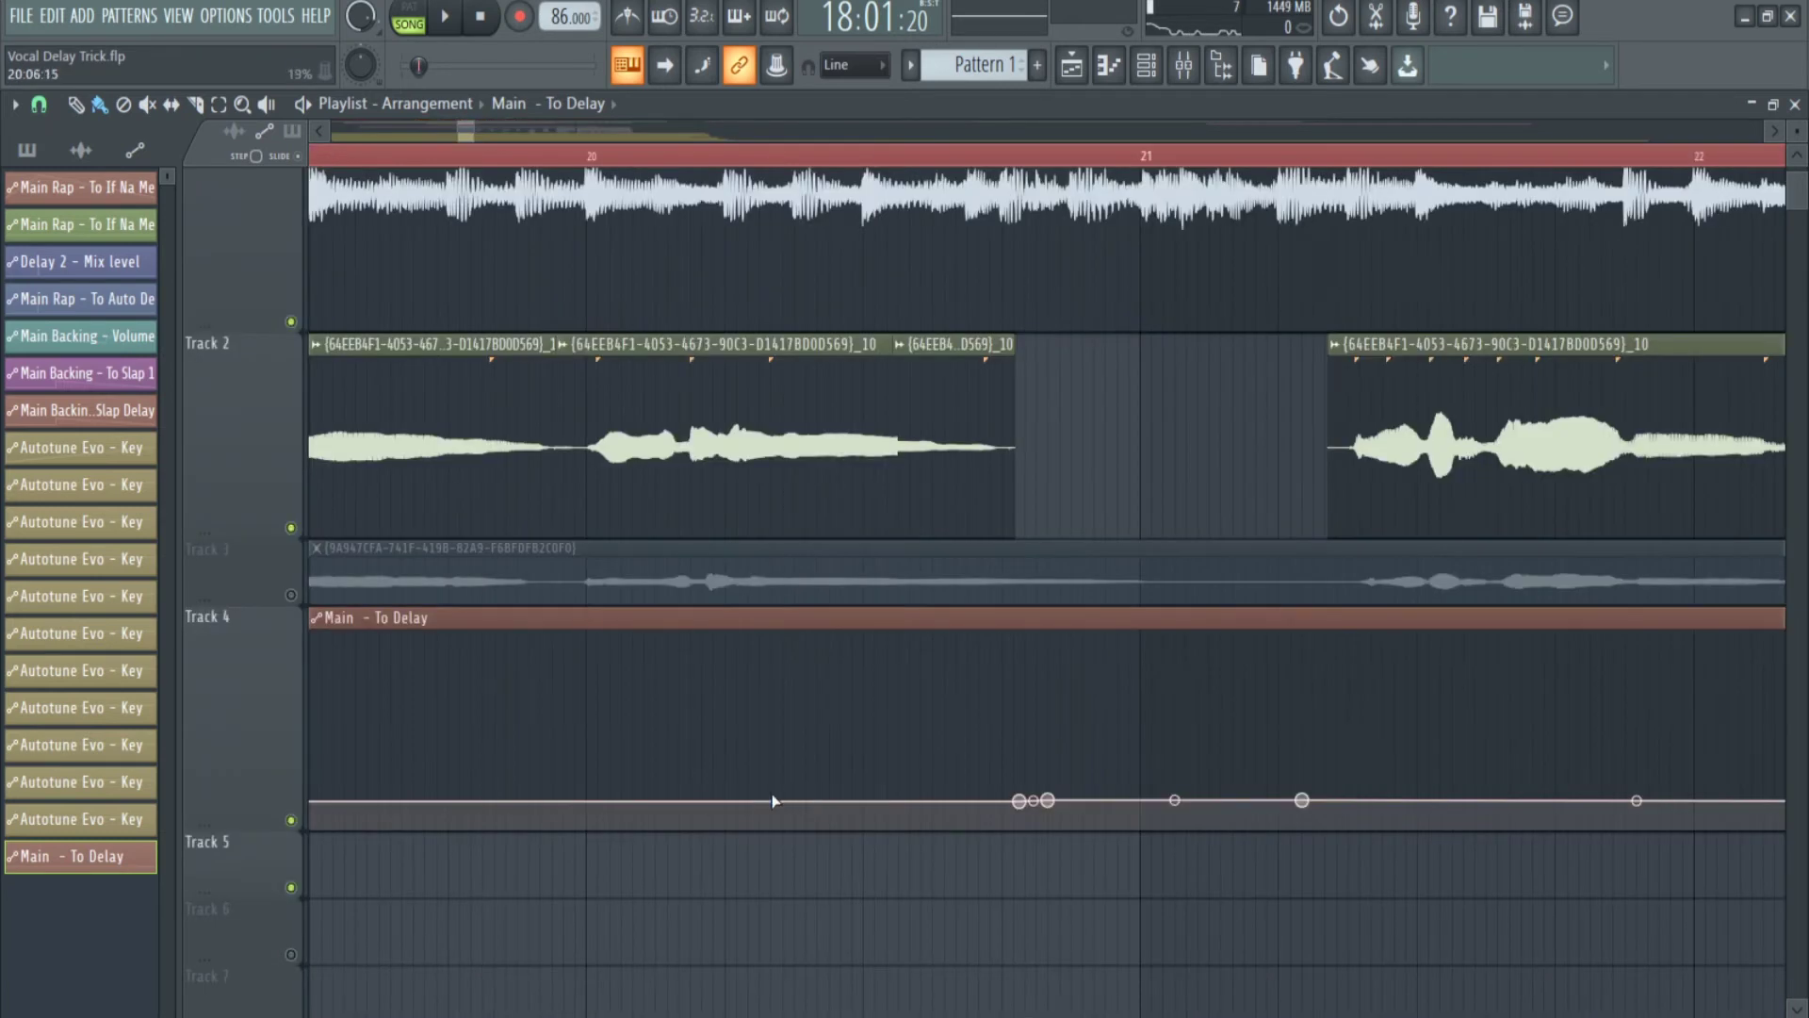
pyautogui.rightClick(577, 801)
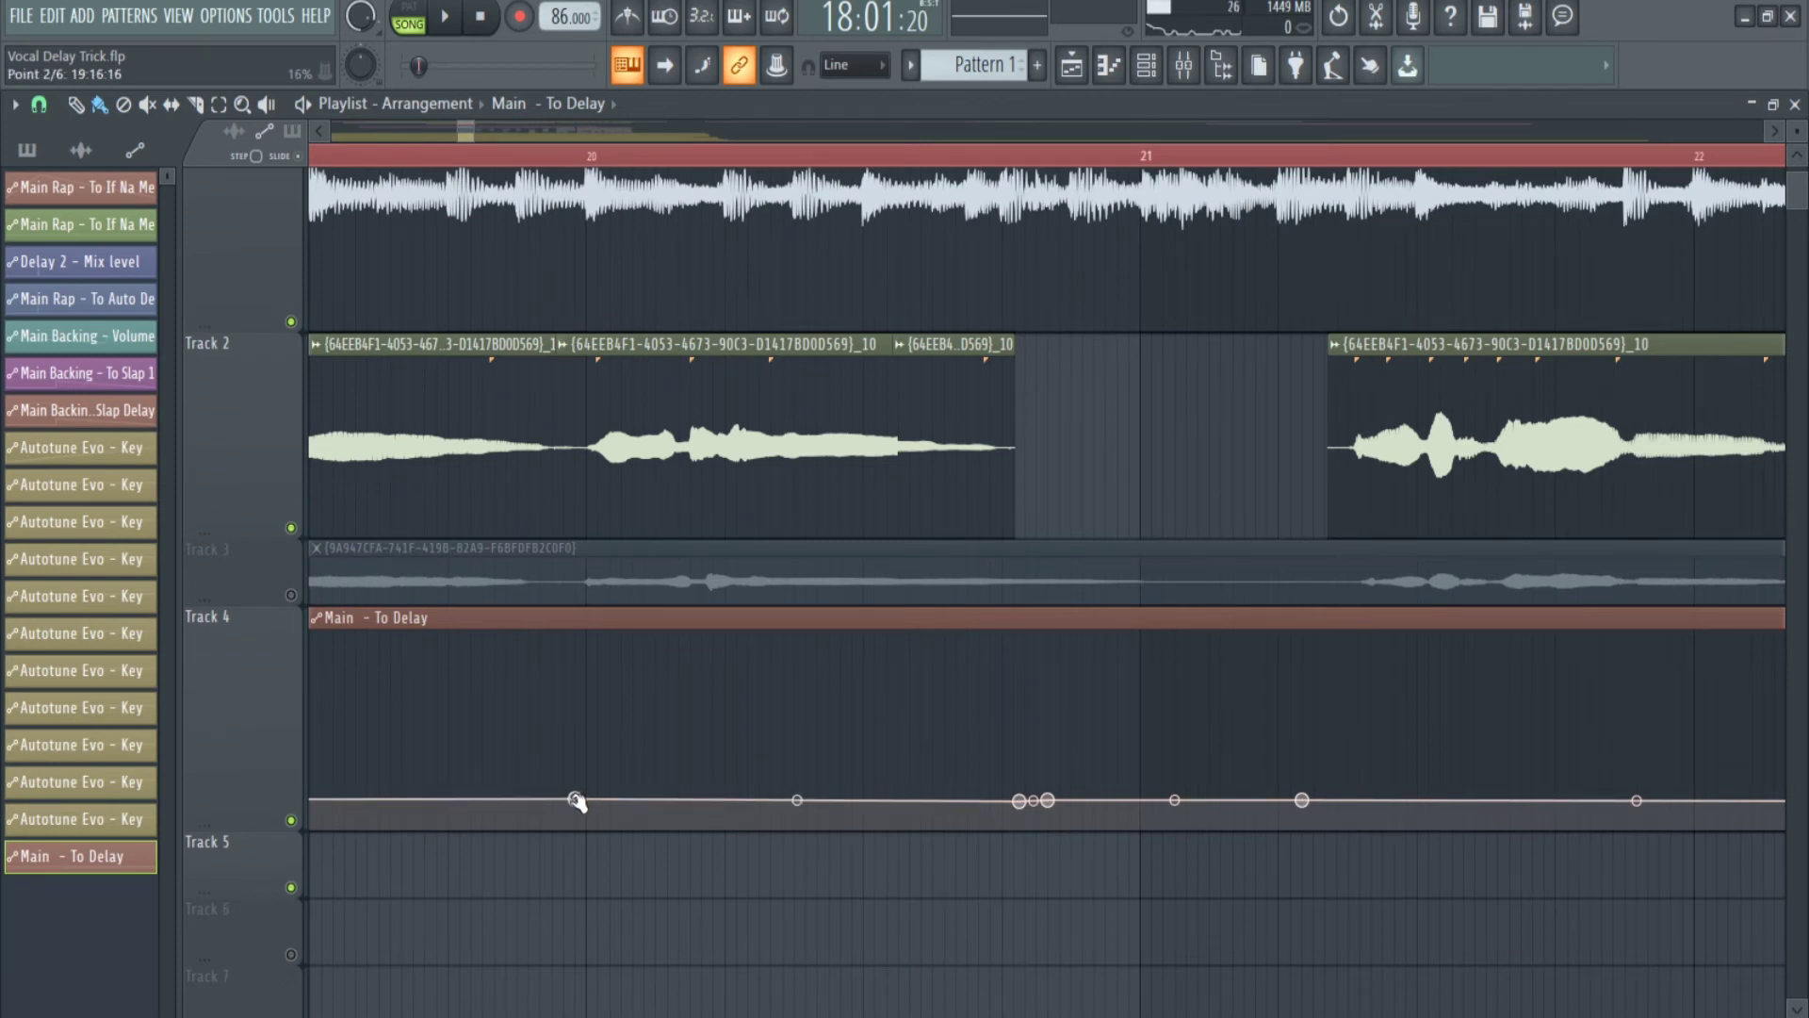
pyautogui.rightClick(575, 800)
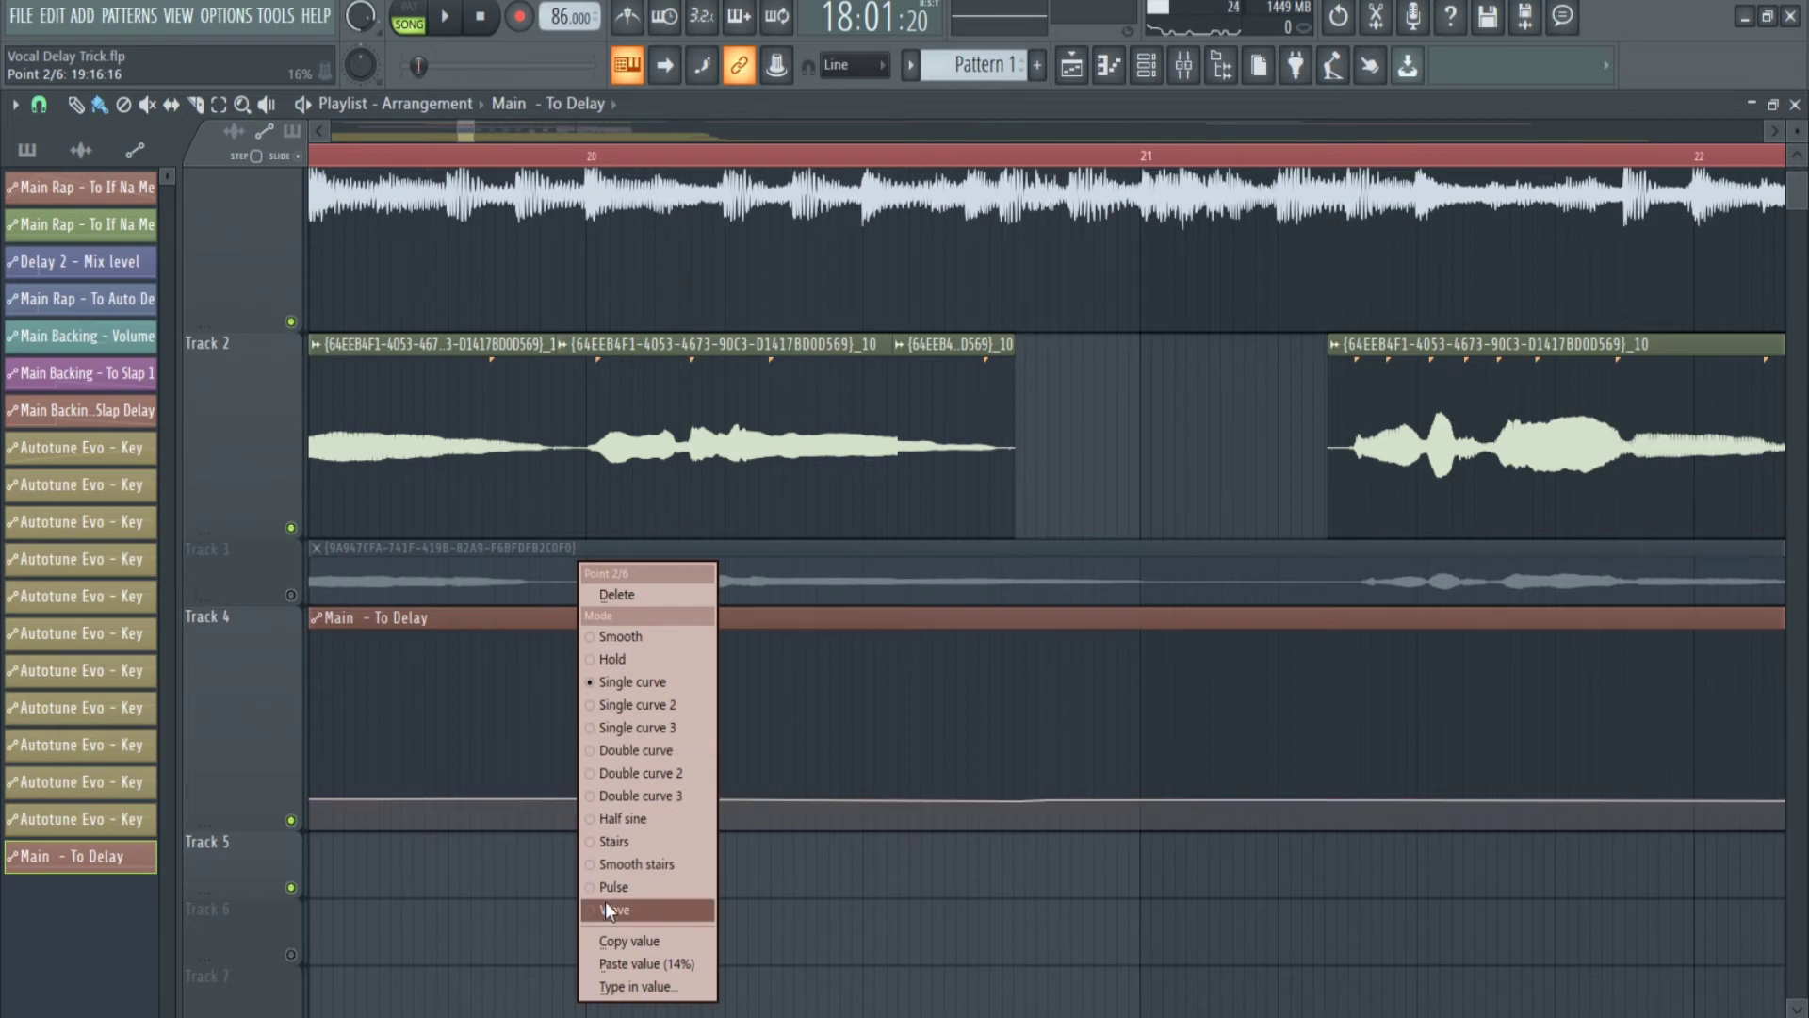
pyautogui.click(611, 962)
pyautogui.moveTo(610, 798); pyautogui.dragTo(582, 651)
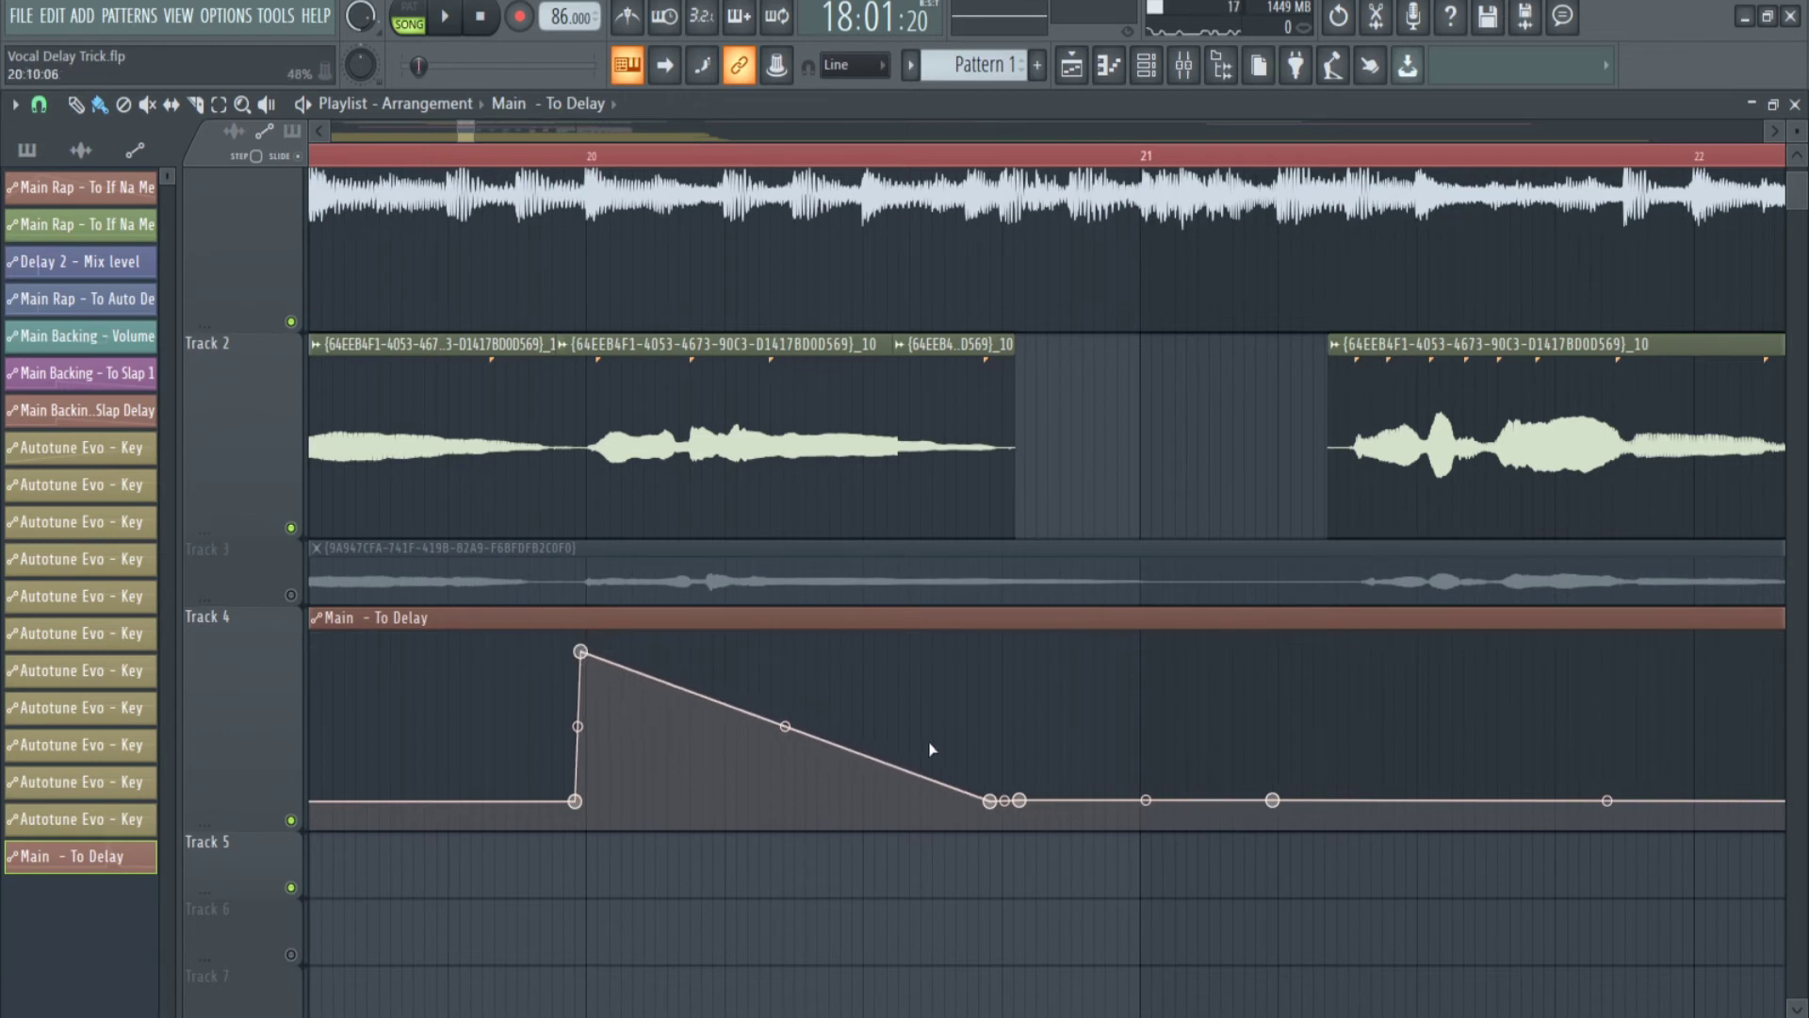
pyautogui.moveTo(953, 788); pyautogui.dragTo(1008, 638)
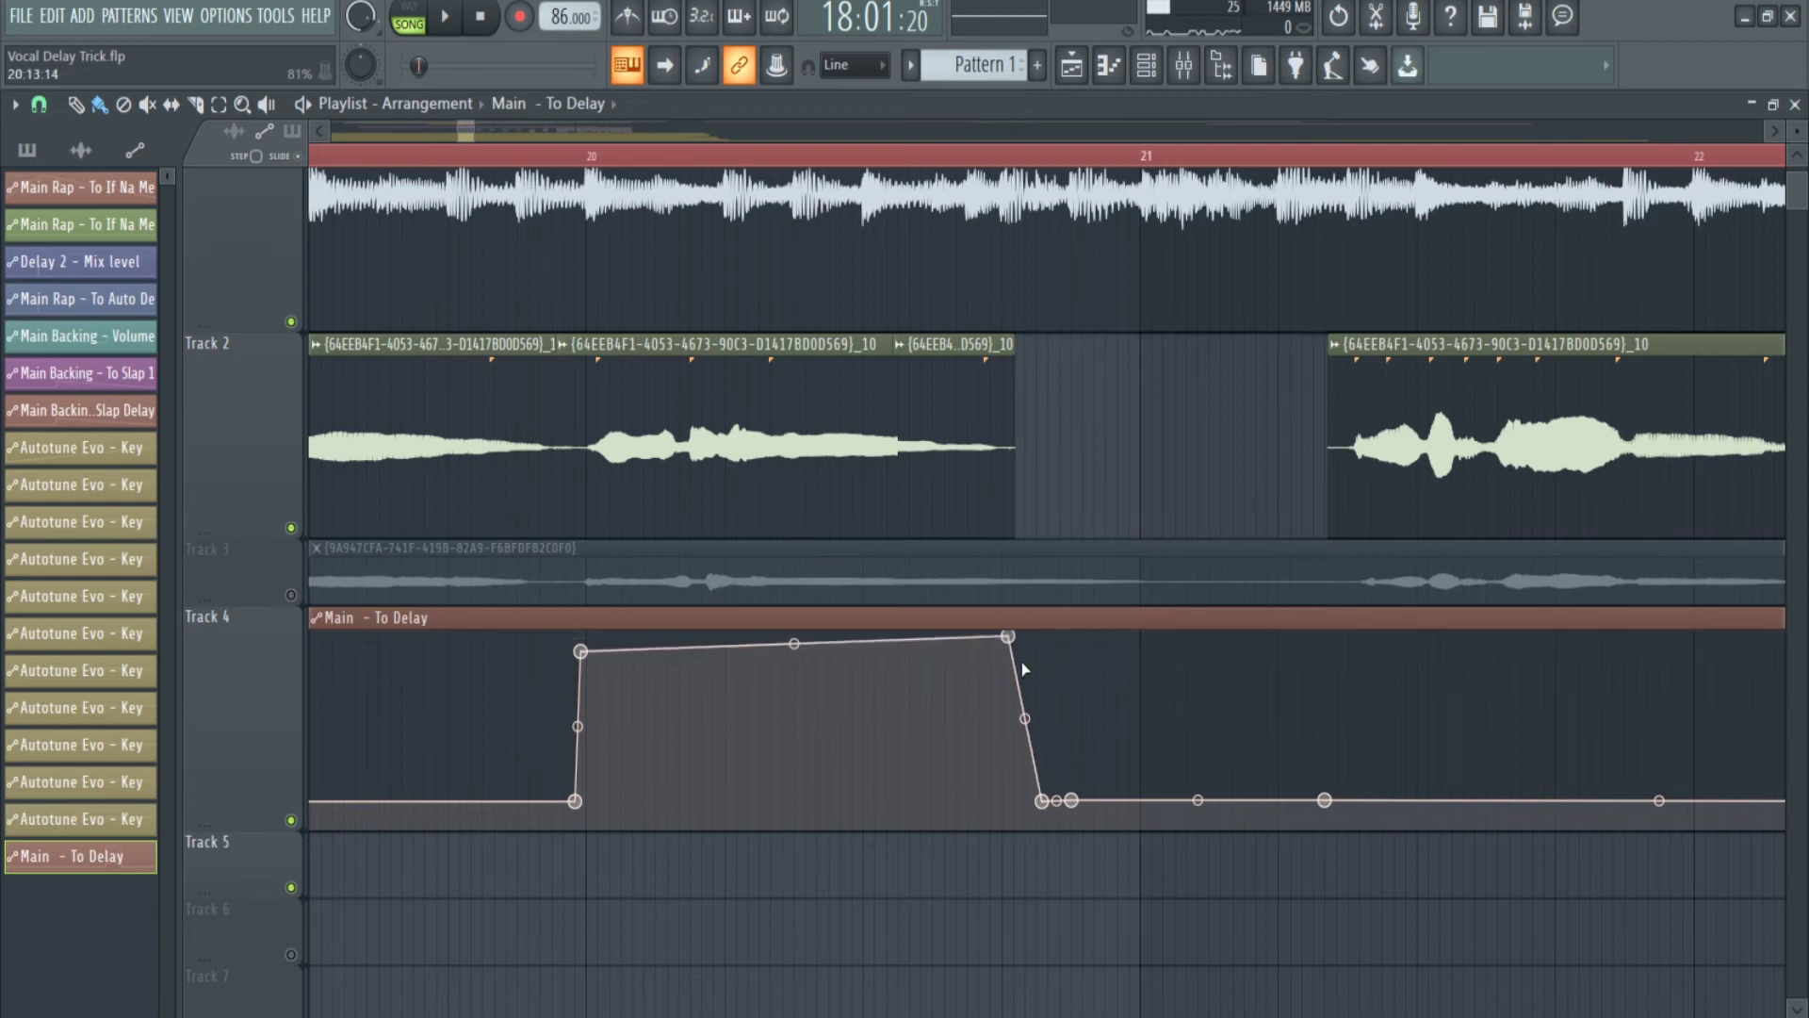
# - Play the playlist from just before bar 20 to check the raised delay send before the vocal gap
pyautogui.click(439, 153)
pyautogui.press('space')
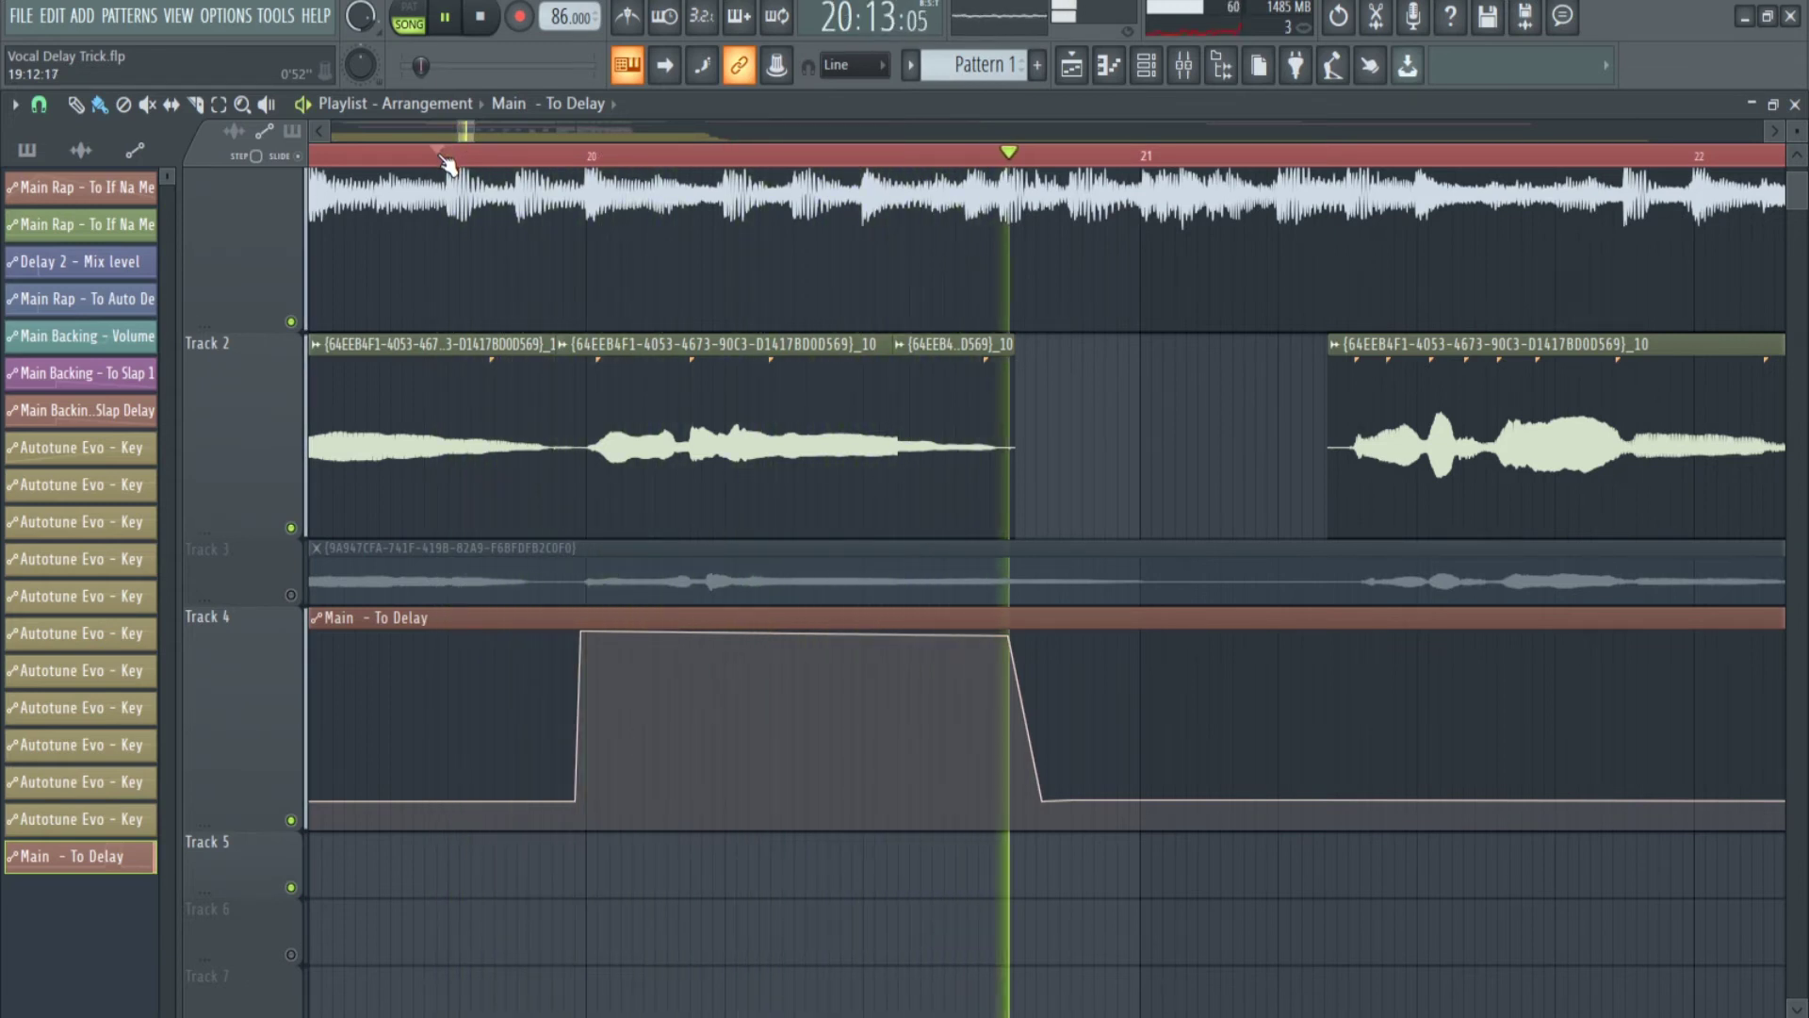
pyautogui.press('space')
pyautogui.press('space')
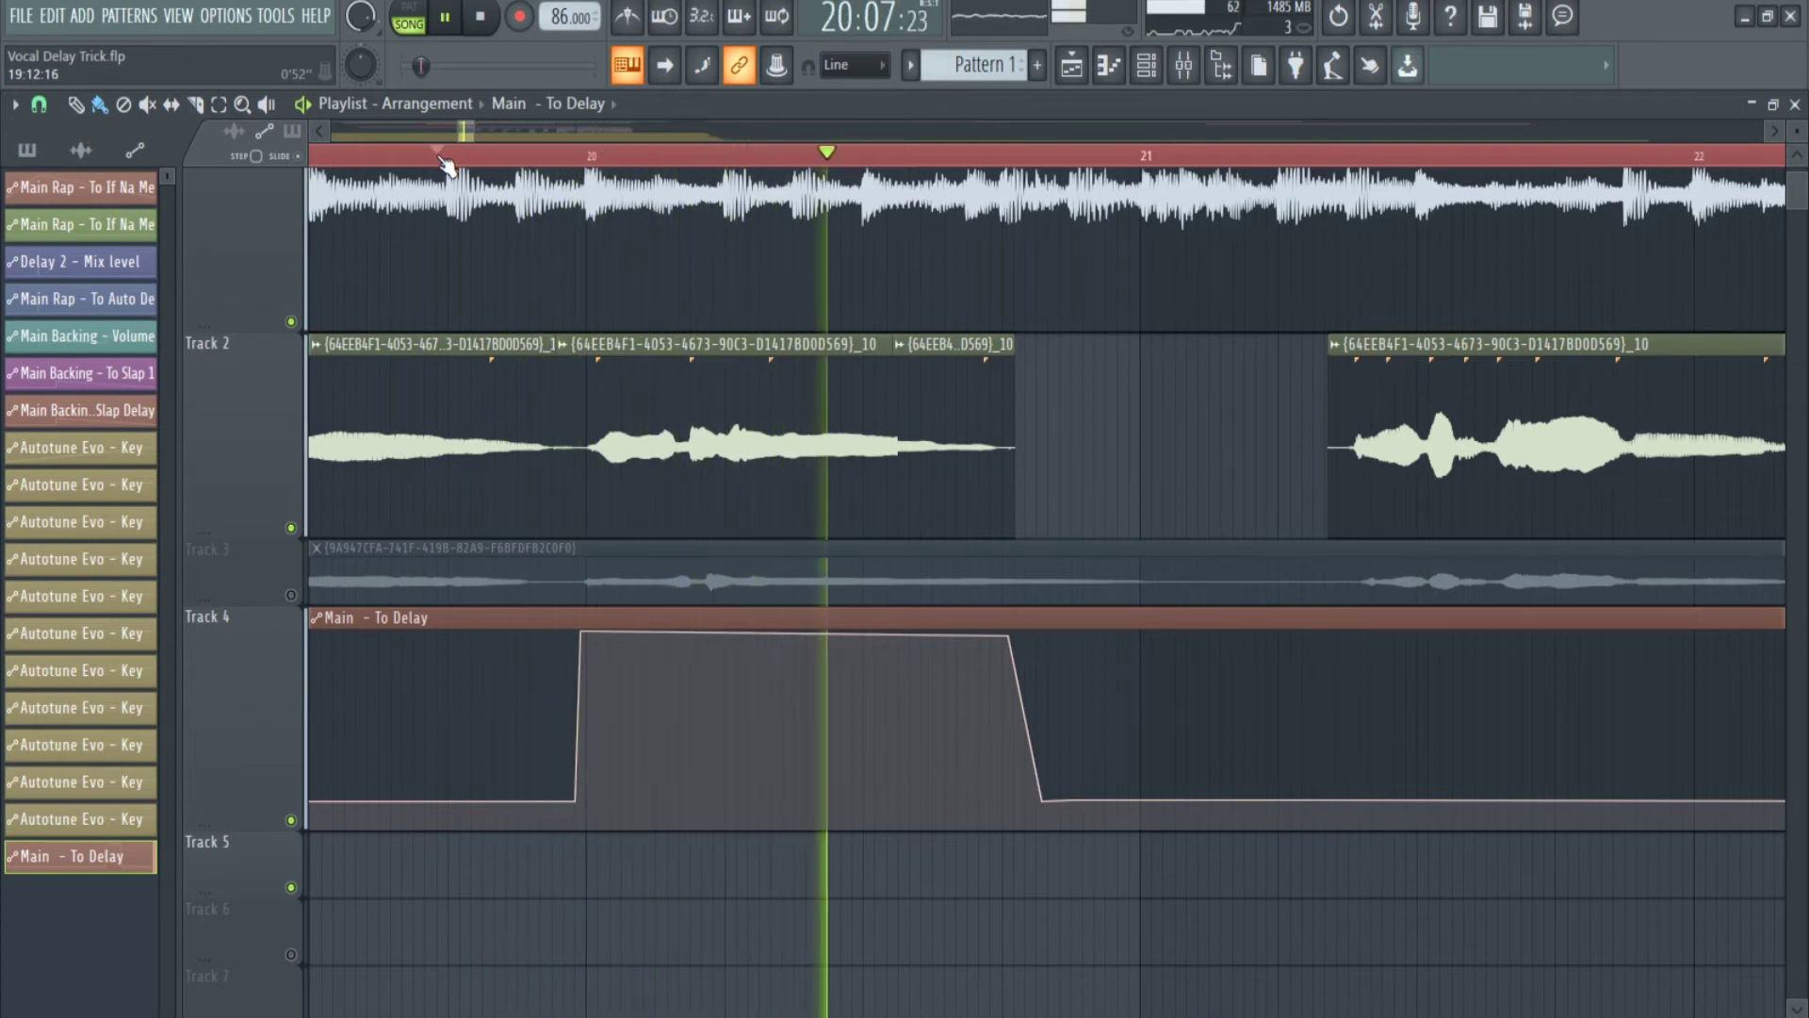
pyautogui.press('space')
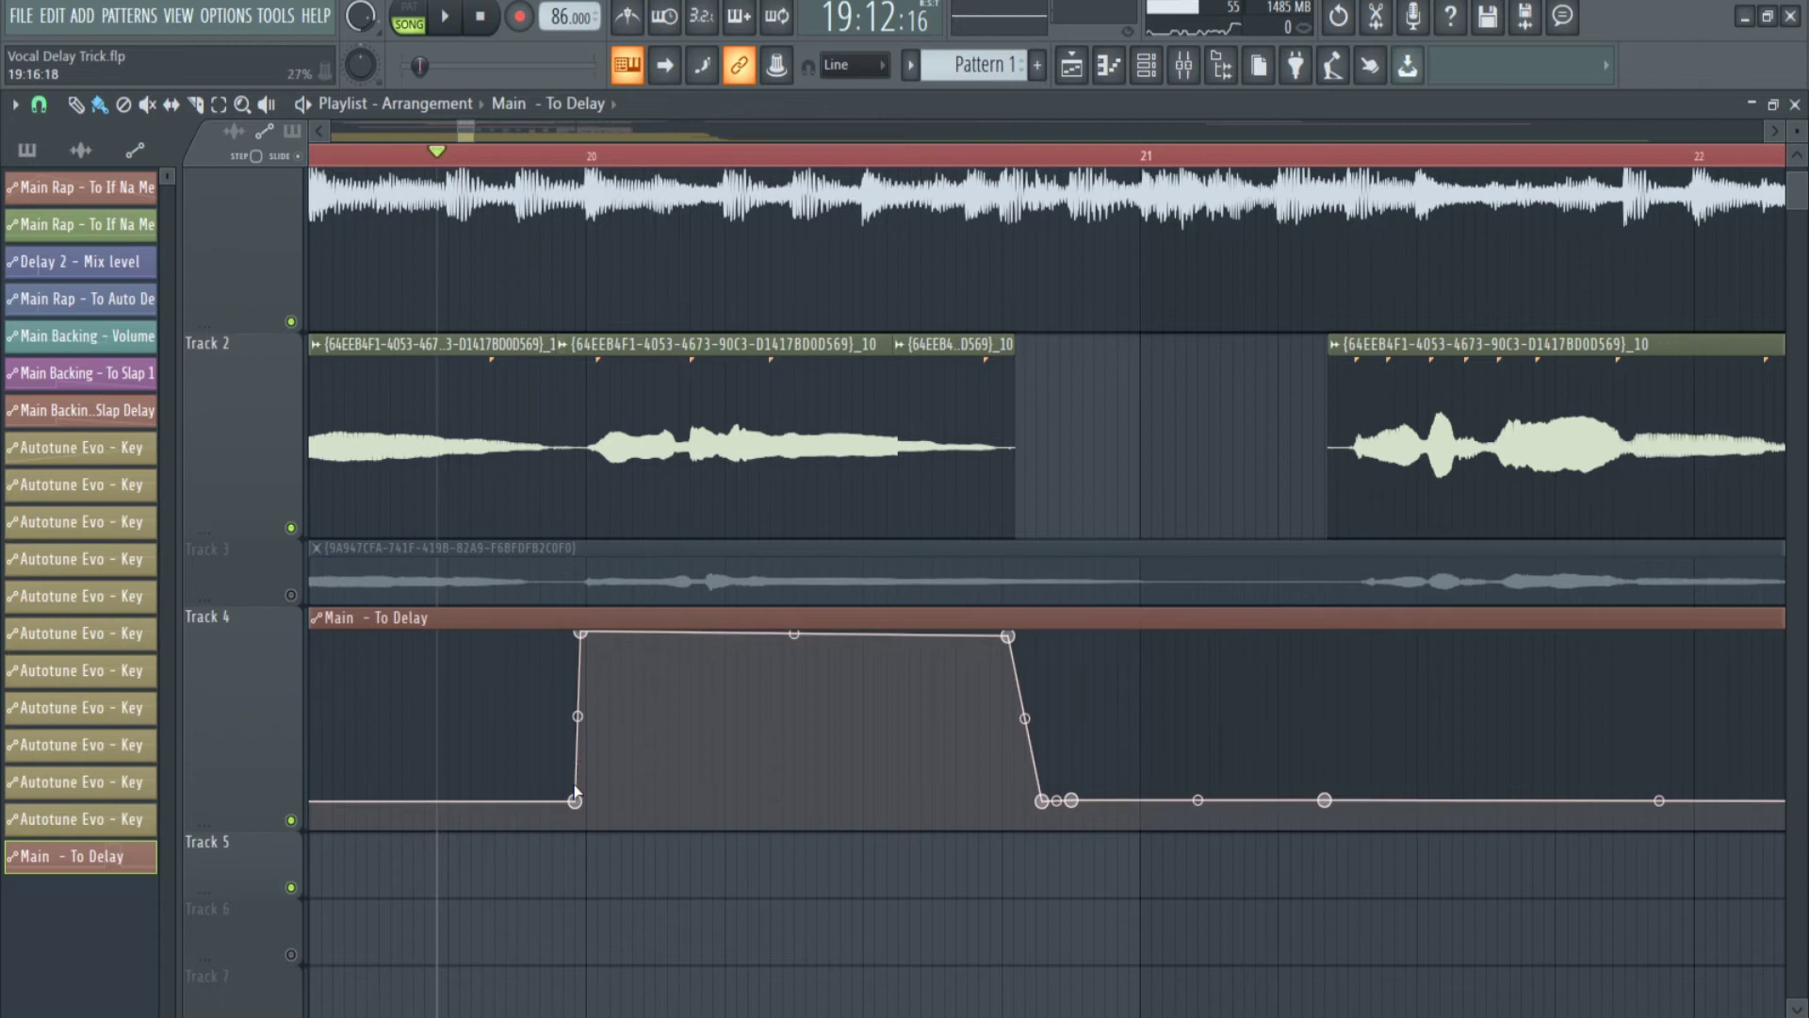
# - Move the start of the raised automation section to 20:03:16, lower its two upper points slightly, and play it back
pyautogui.moveTo(575, 802); pyautogui.dragTo(682, 806)
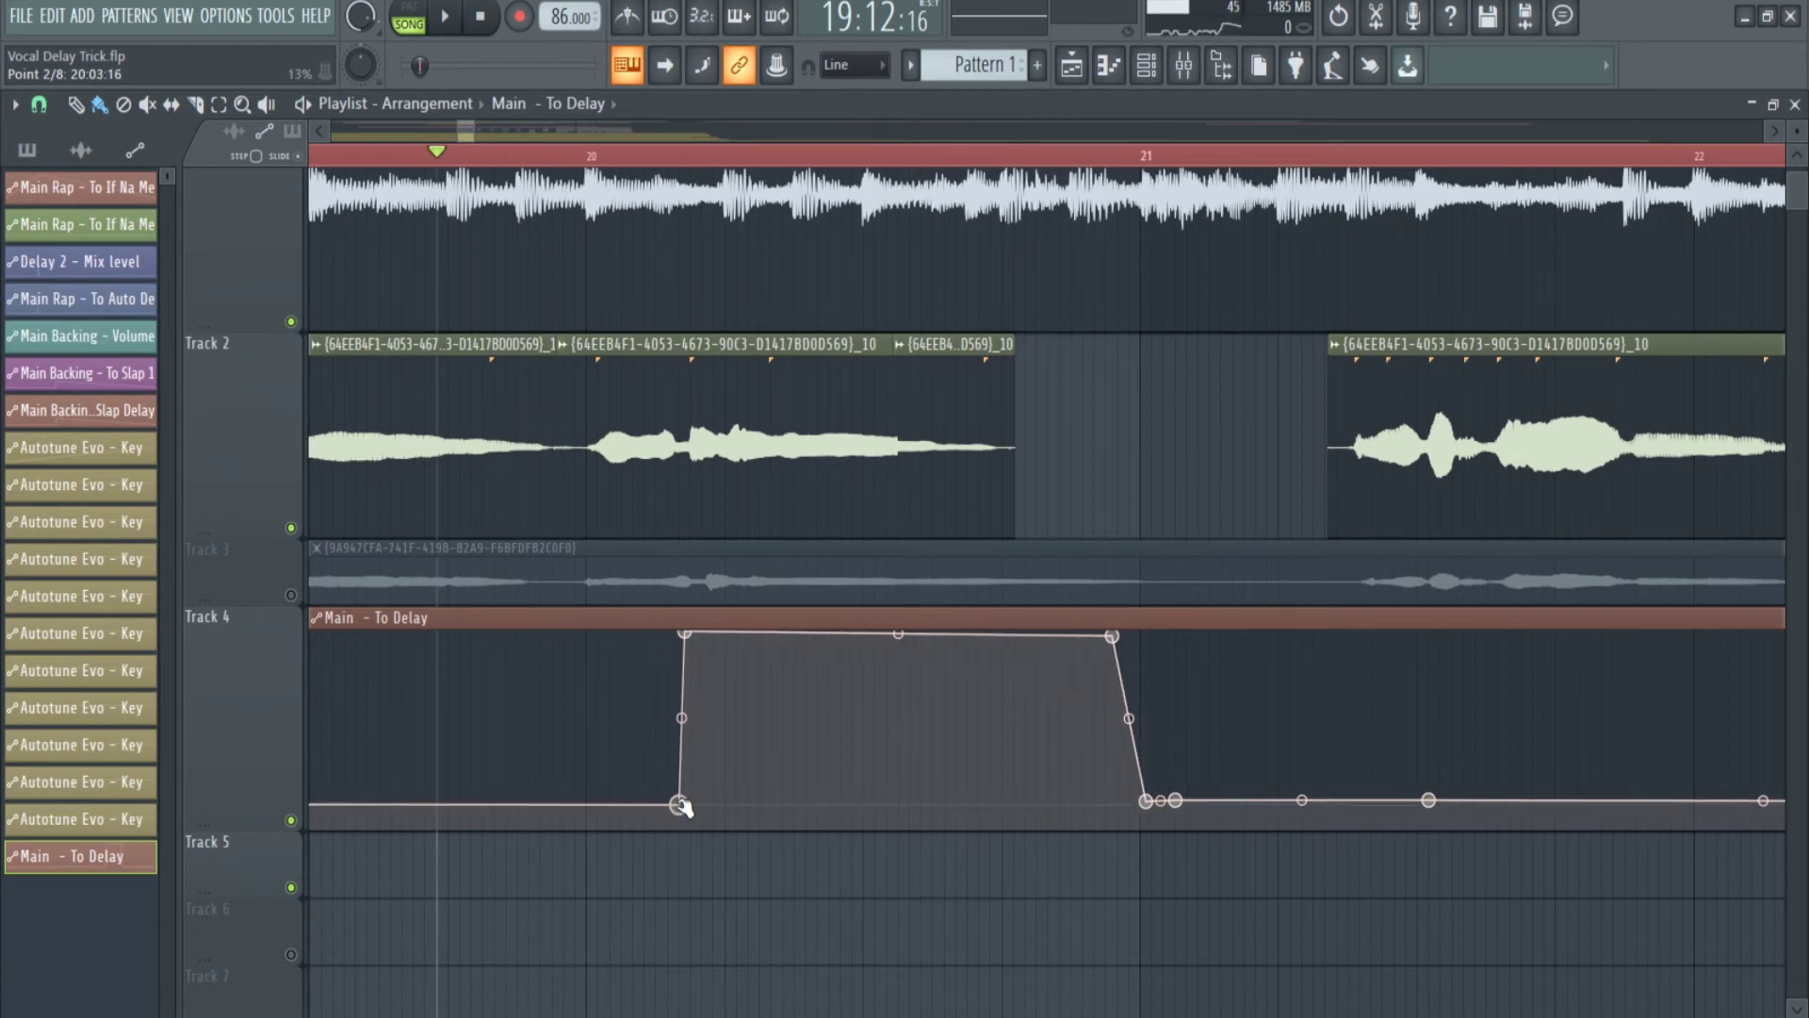
pyautogui.moveTo(685, 633); pyautogui.dragTo(685, 669)
pyautogui.moveTo(1113, 637); pyautogui.dragTo(1117, 679)
pyautogui.press('space')
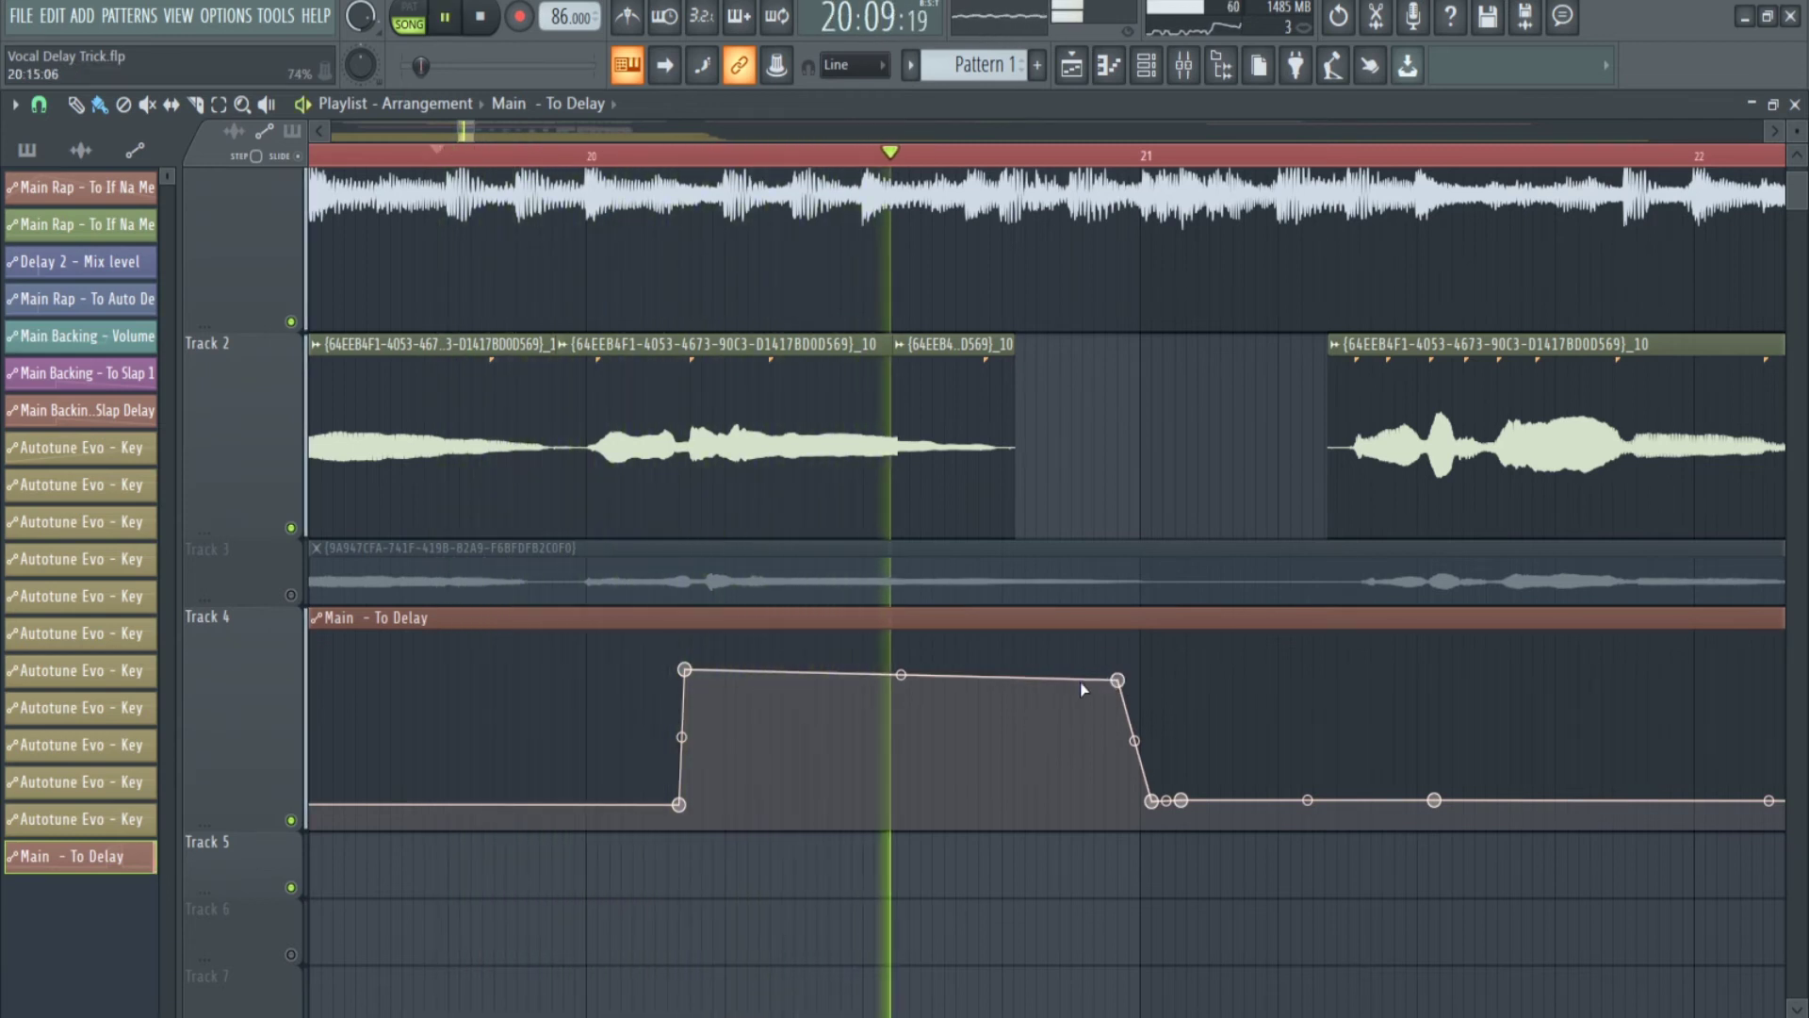
pyautogui.press('space')
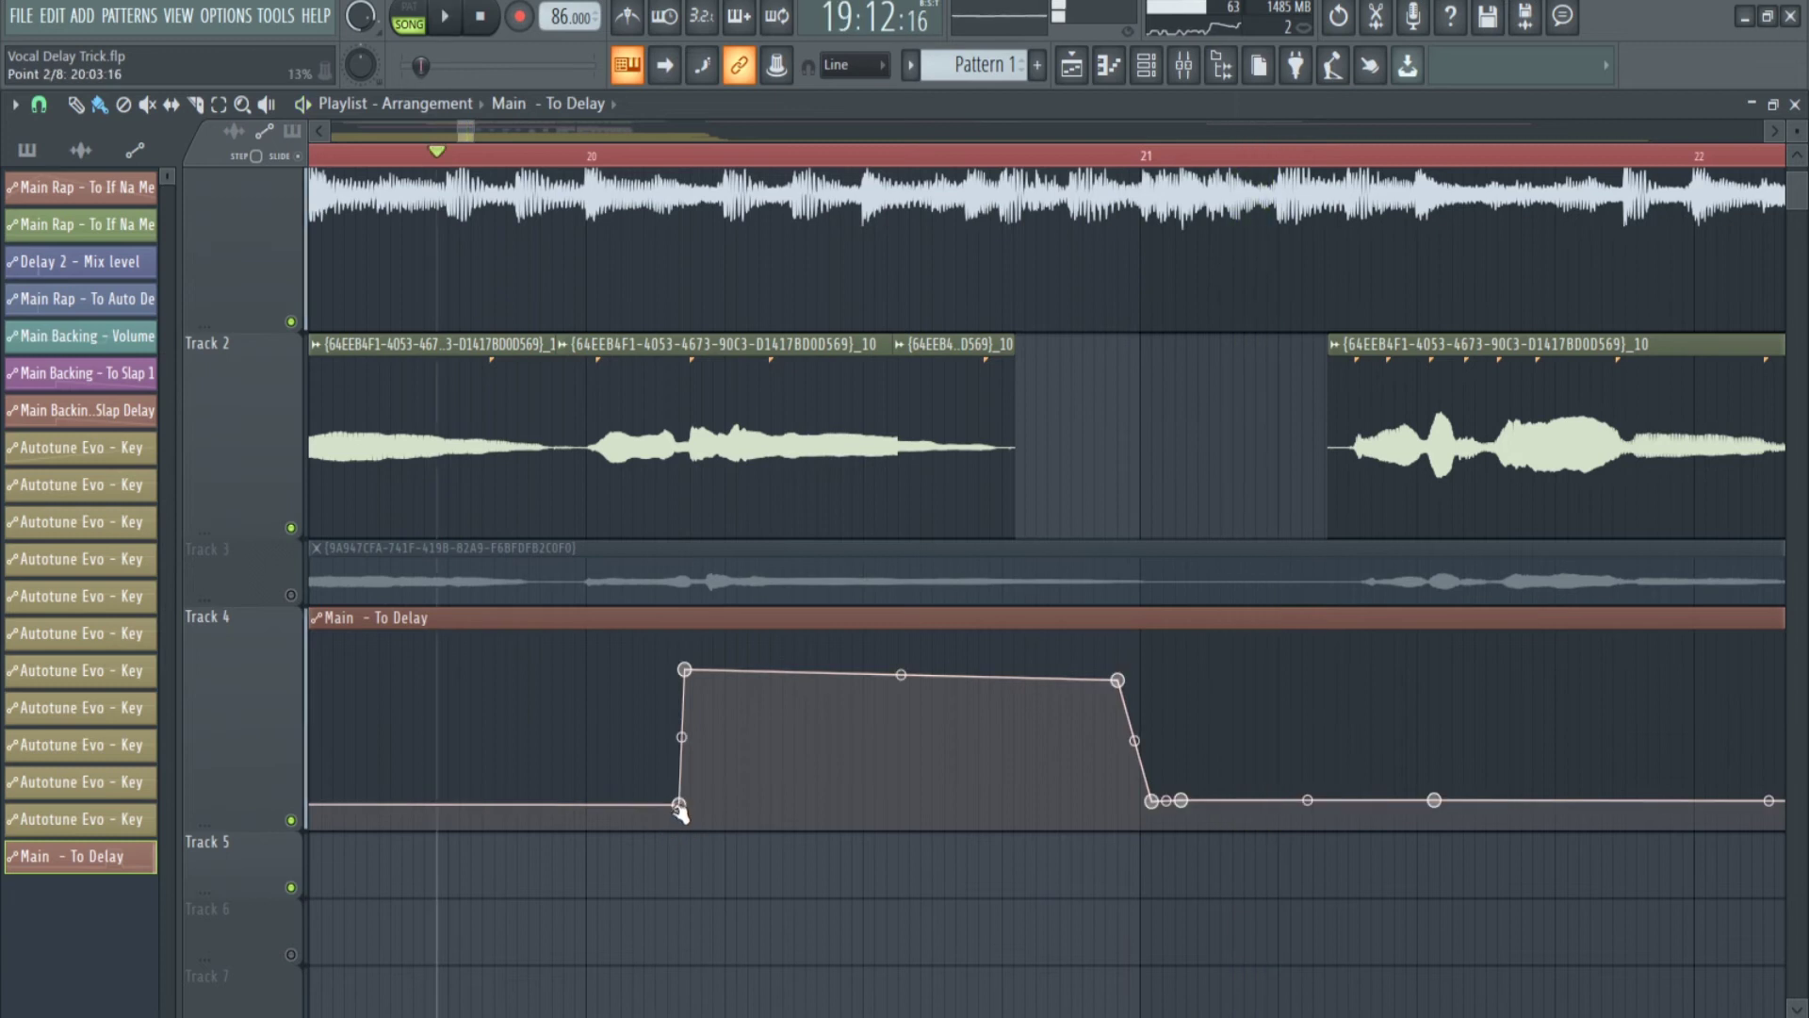
# - Try raising the base point at 20:03:16 to 16%, play it back, and undo the change
pyautogui.moveTo(678, 803); pyautogui.dragTo(684, 801)
pyautogui.press('space')
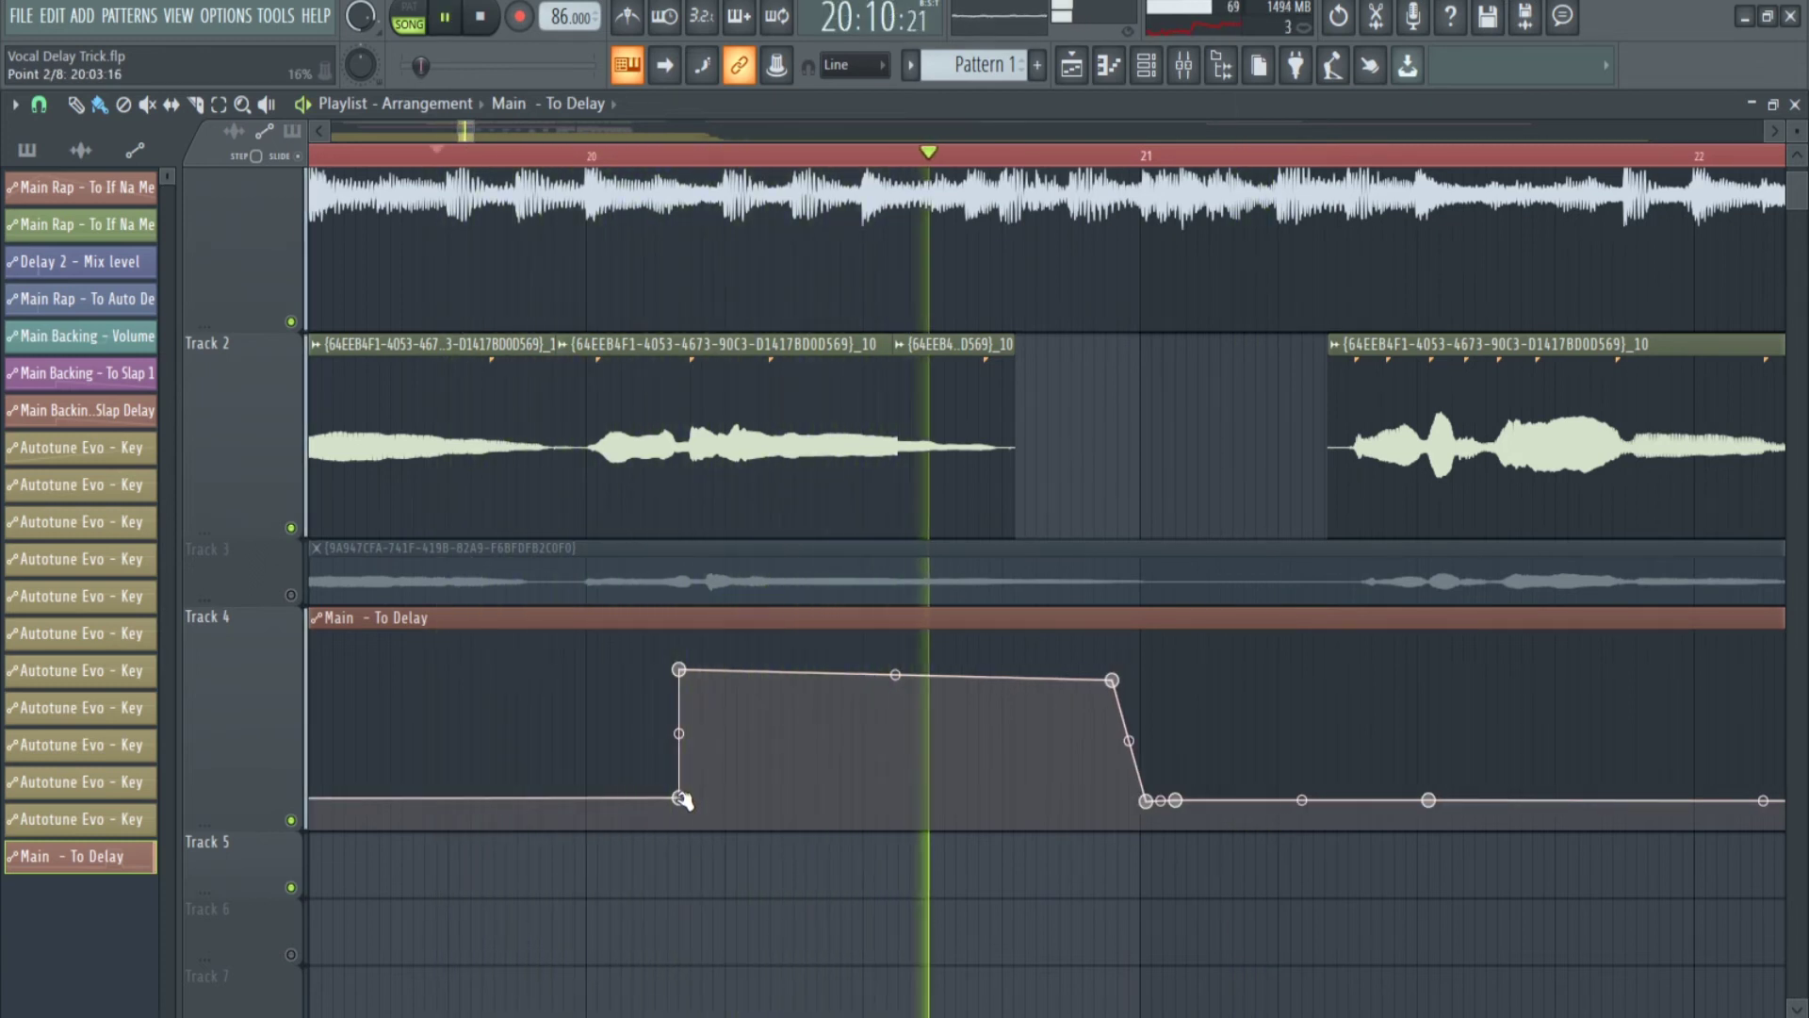
pyautogui.press('space')
pyautogui.hotkey('ctrl', 'z')
# - Try ending the 51% raised section early at 20:06:08 and play it from just before bar 20
pyautogui.moveTo(1014, 728); pyautogui.dragTo(772, 728)
pyautogui.press('space')
pyautogui.press('space')
pyautogui.press('space')
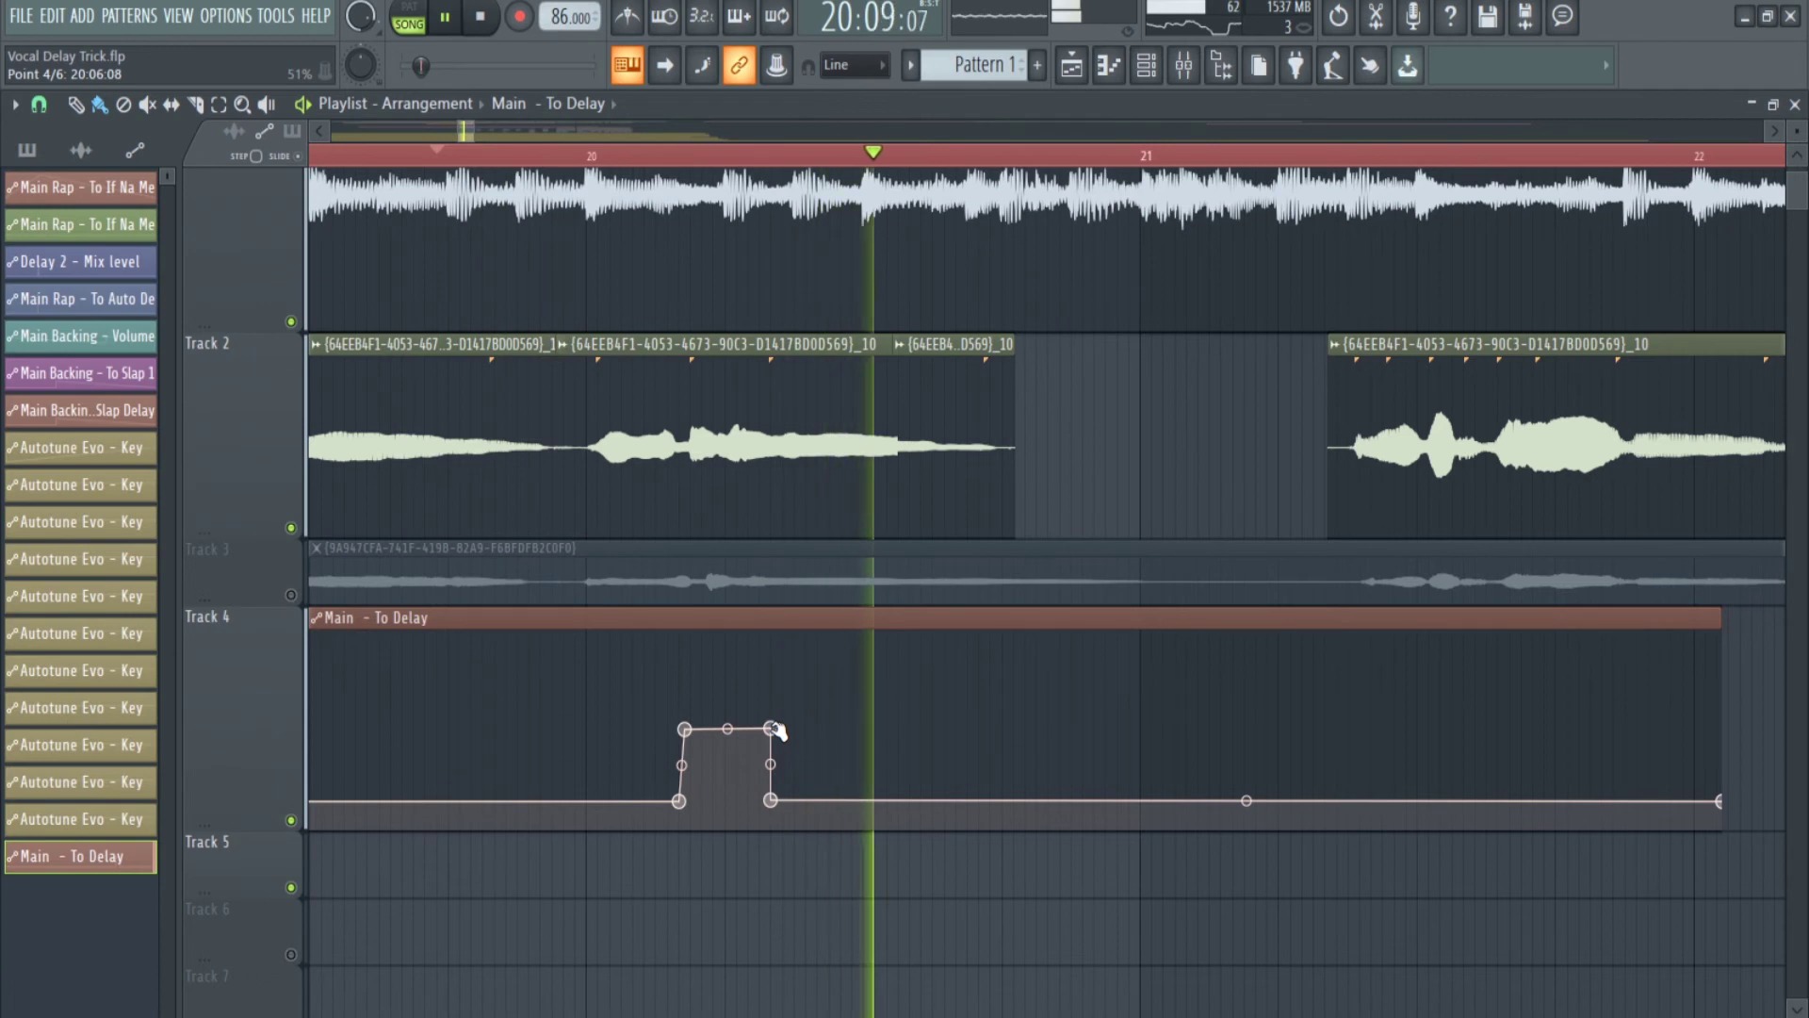
pyautogui.press('space')
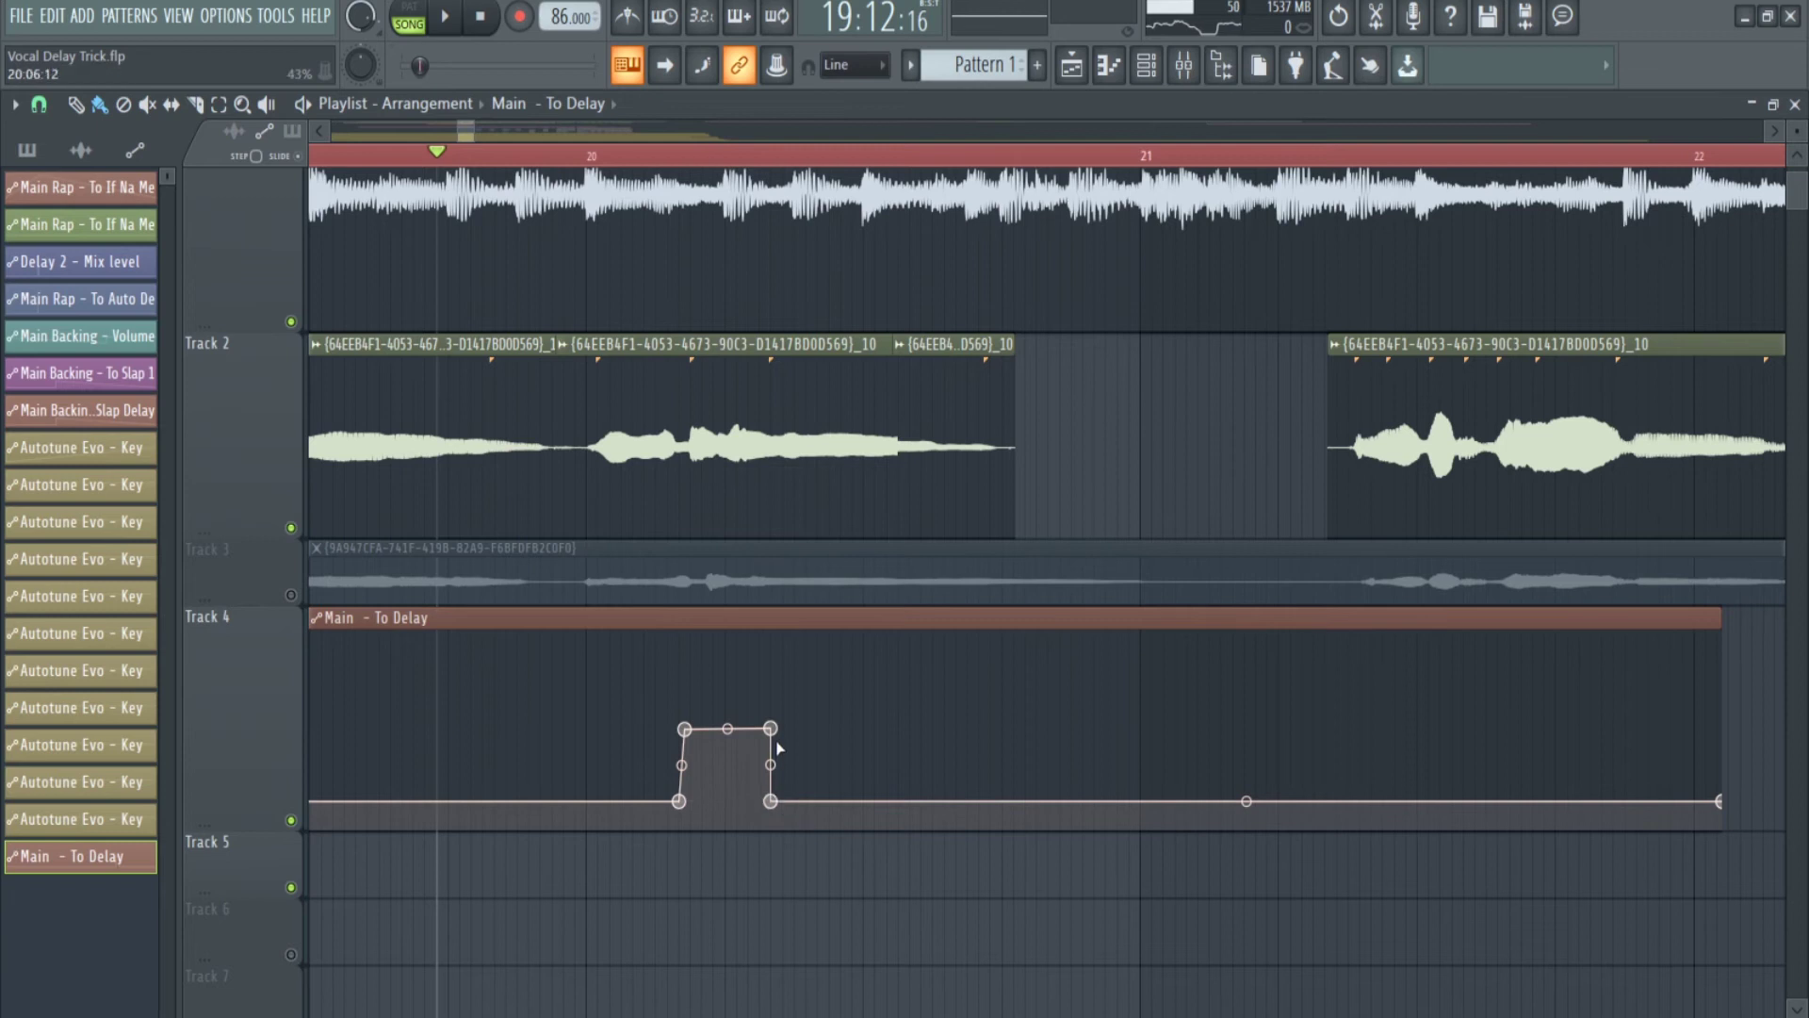
# - Extend the raised automation section to the end of the vocal clip before the gap and play it back
pyautogui.moveTo(771, 728); pyautogui.dragTo(945, 730)
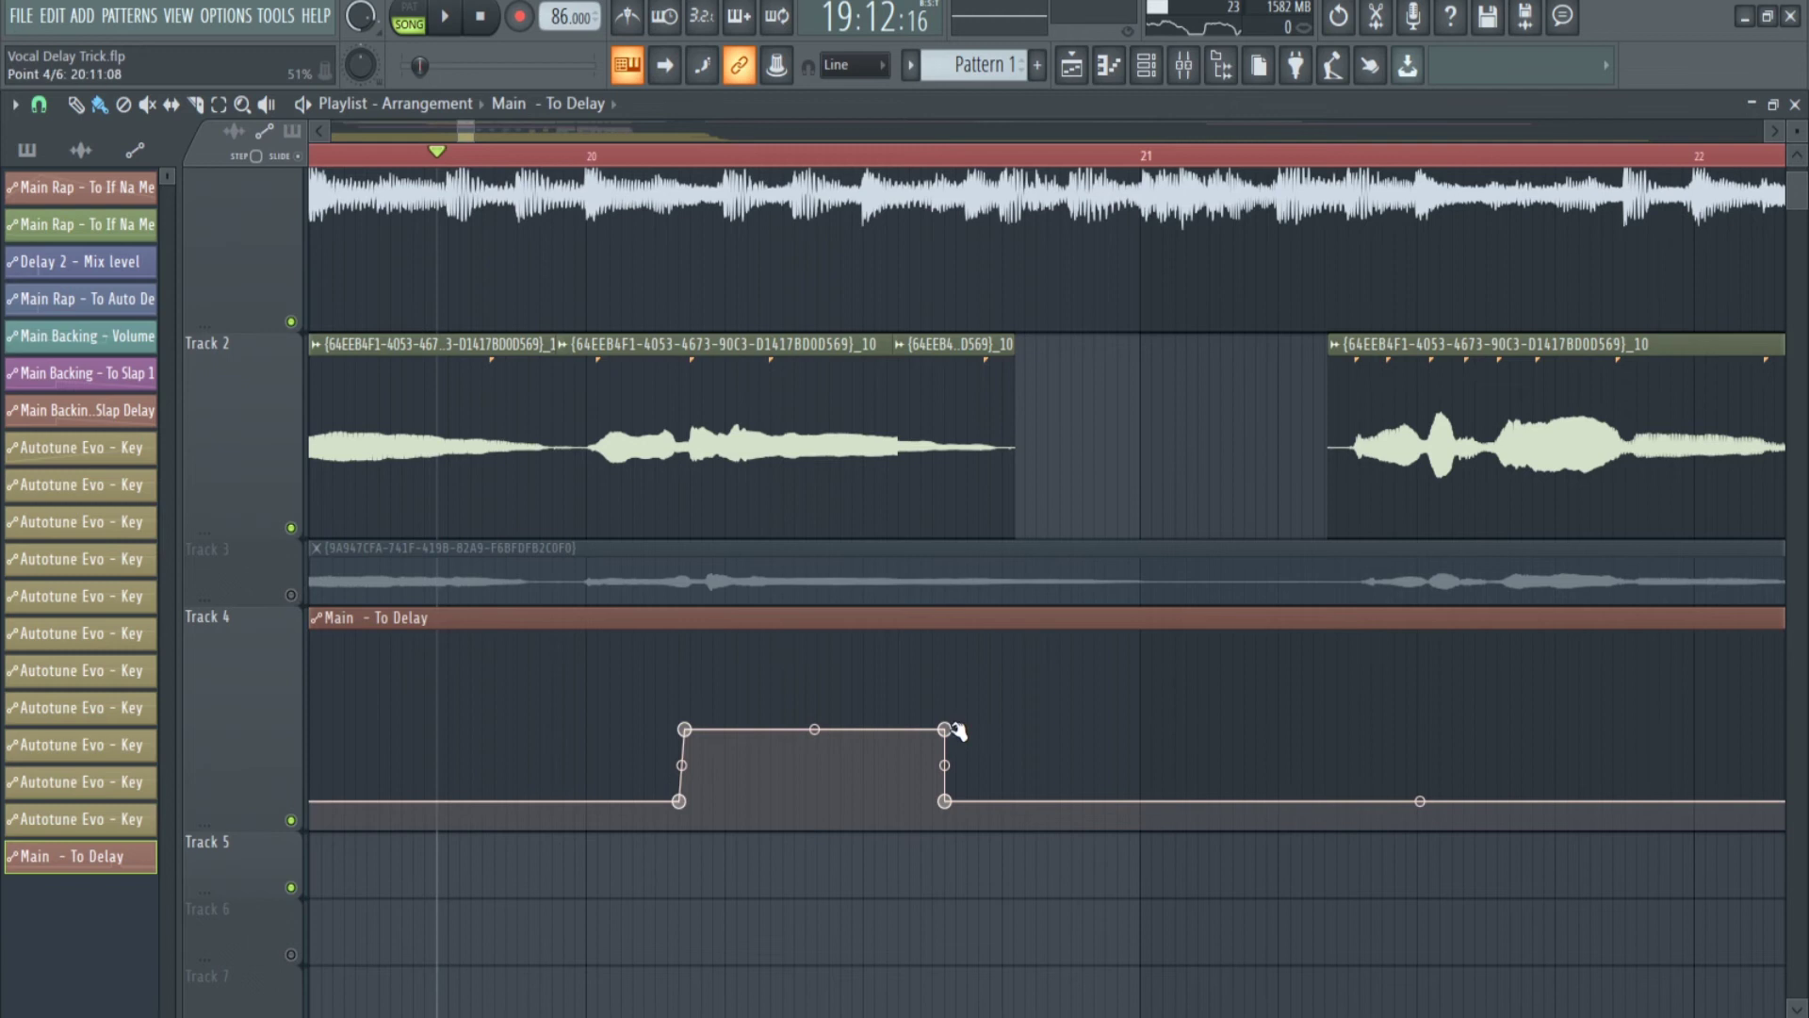
pyautogui.moveTo(945, 731); pyautogui.dragTo(1007, 734)
pyautogui.press('space')
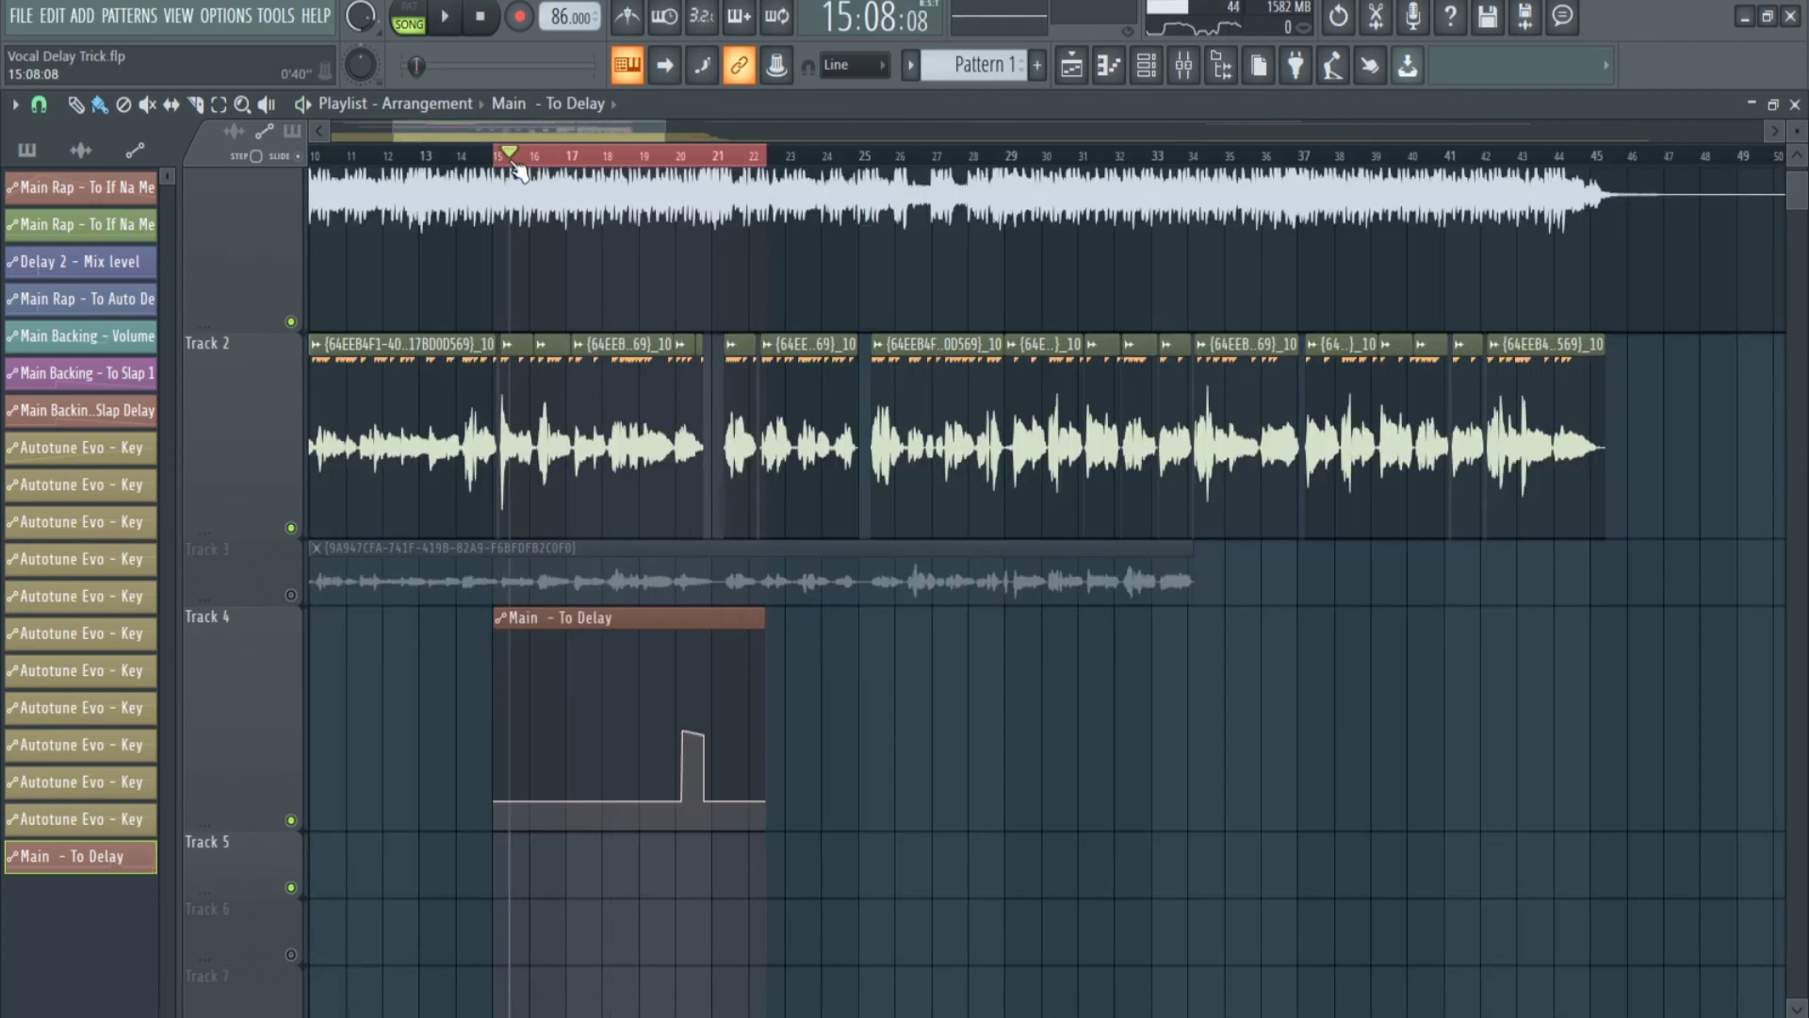
# - Play the arrangement from 15:04:08 through the vocal gap and examine the raised delay send around bars 20 to 21
pyautogui.moveTo(515, 164); pyautogui.dragTo(500, 162)
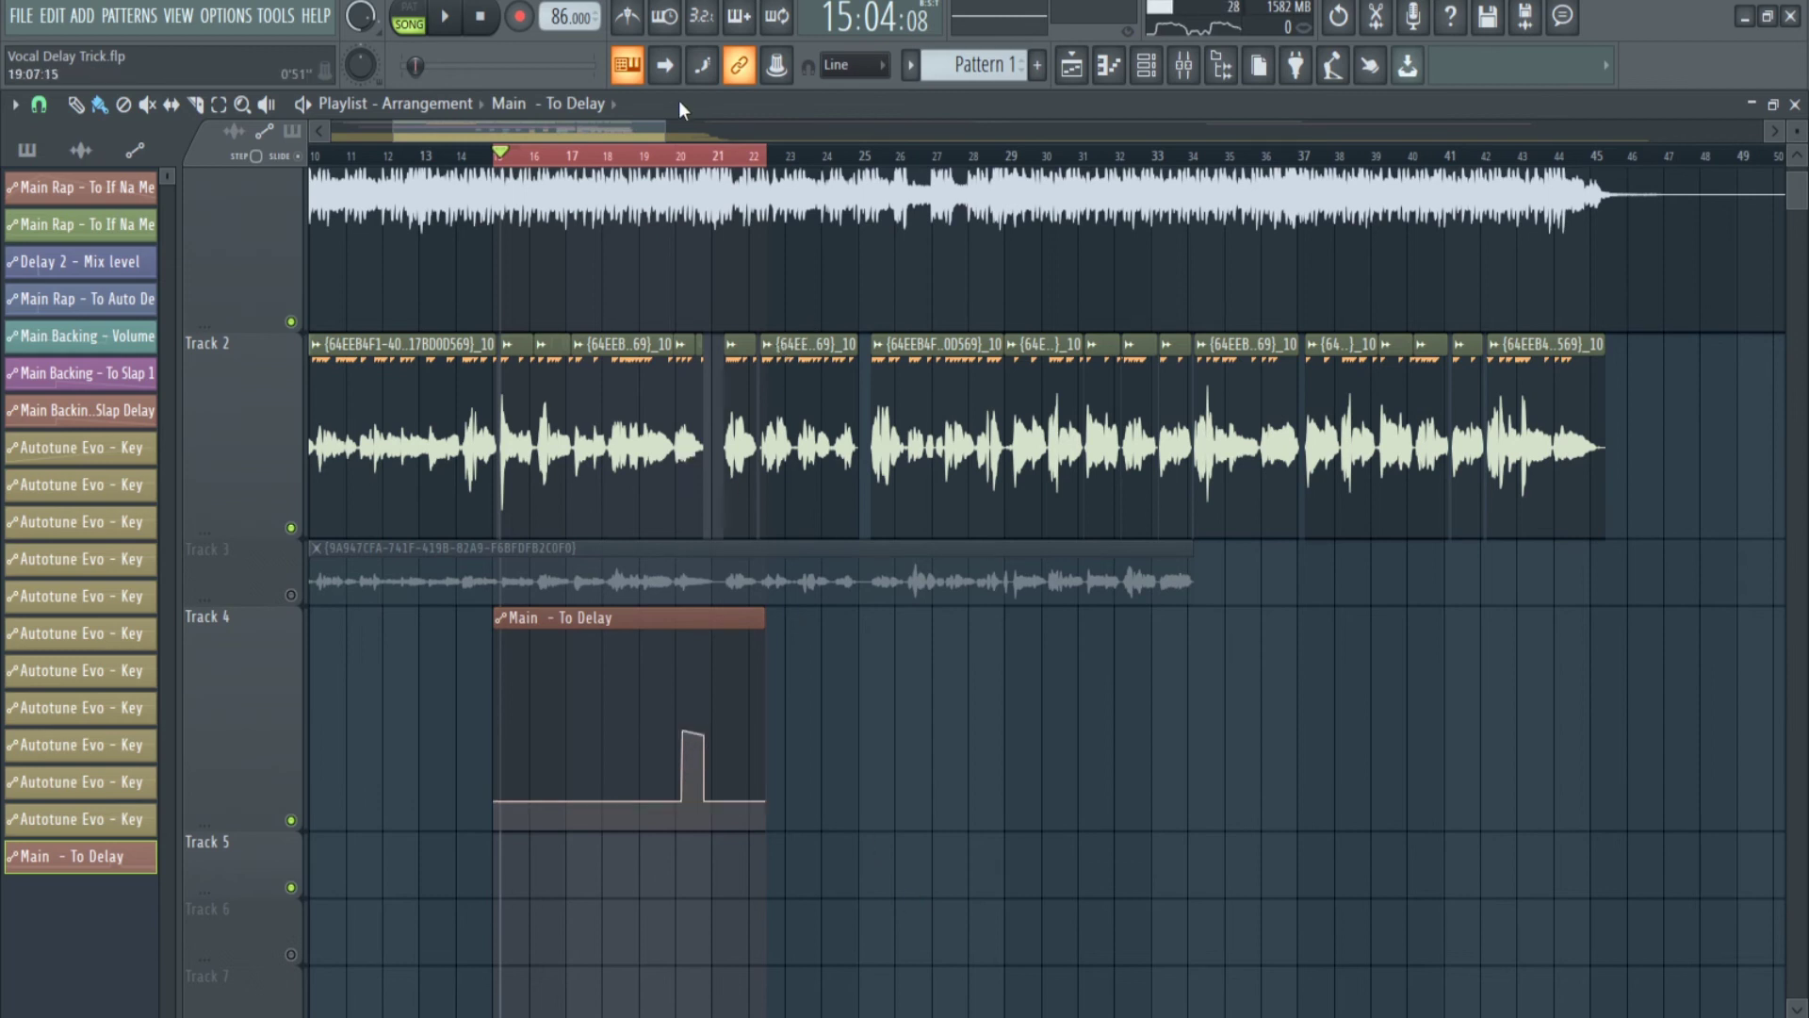
pyautogui.moveTo(666, 119); pyautogui.dragTo(518, 130)
pyautogui.moveTo(496, 135); pyautogui.dragTo(479, 137)
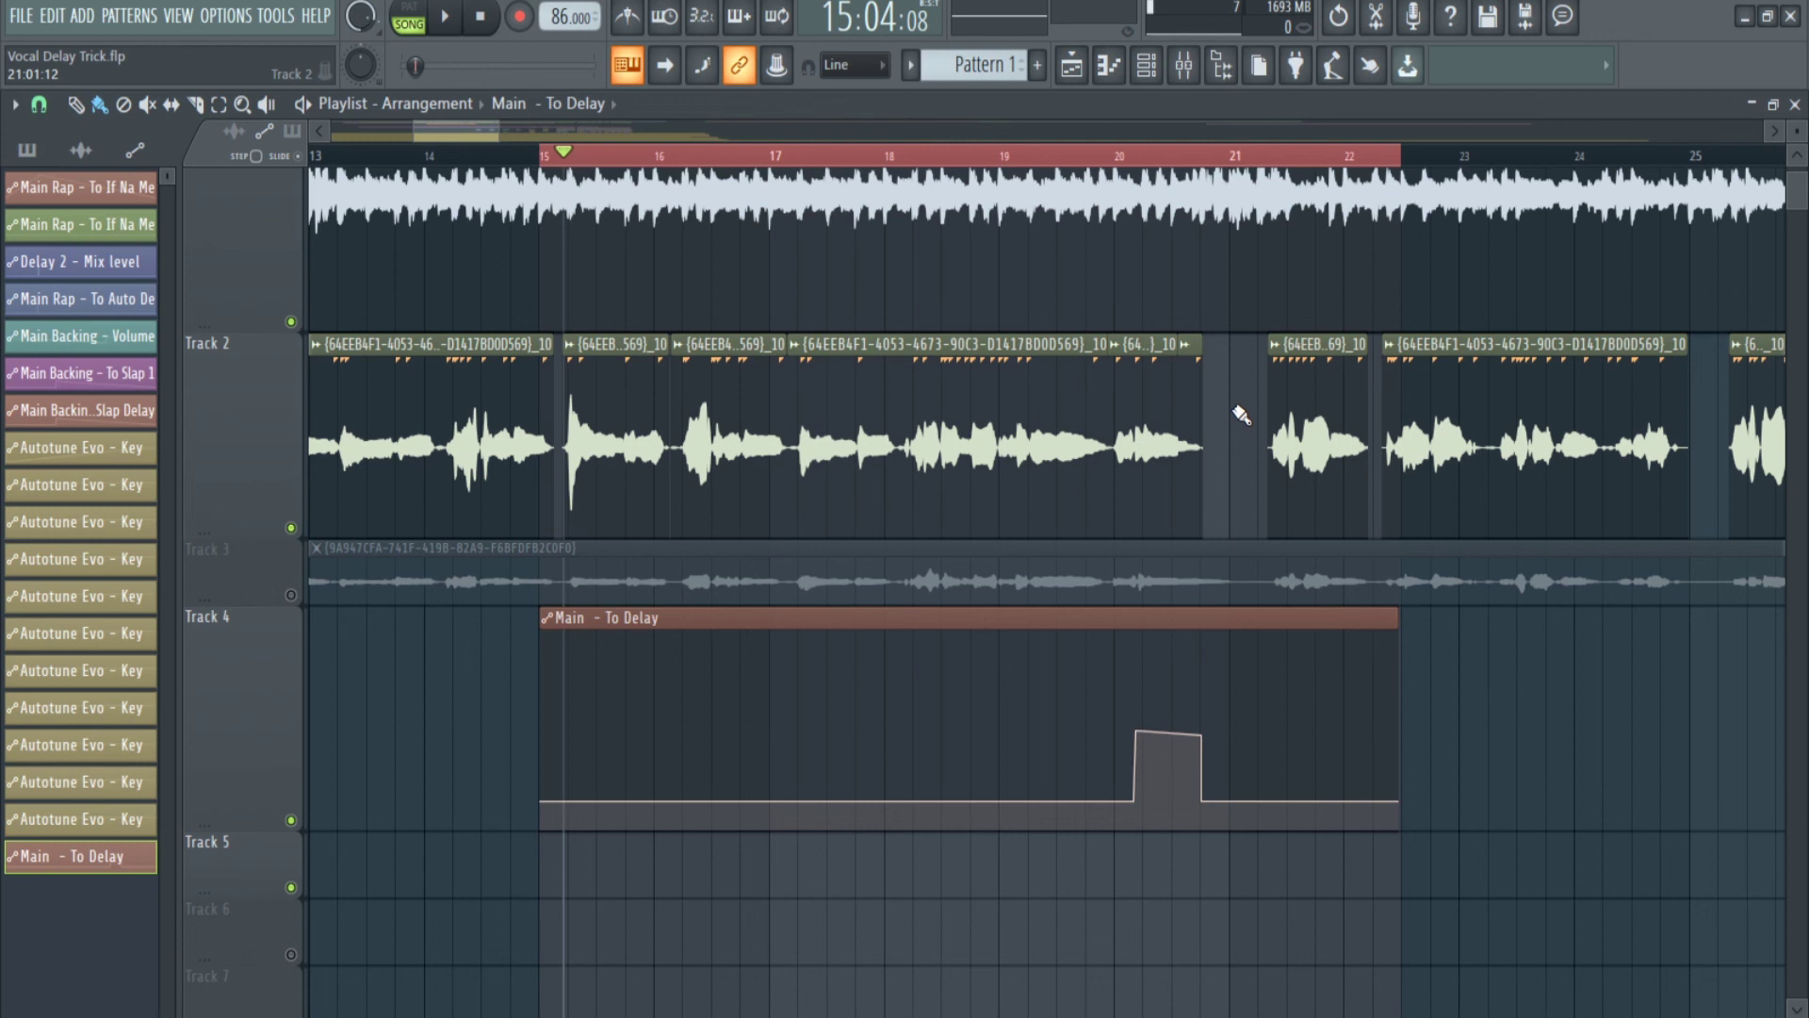
pyautogui.press('space')
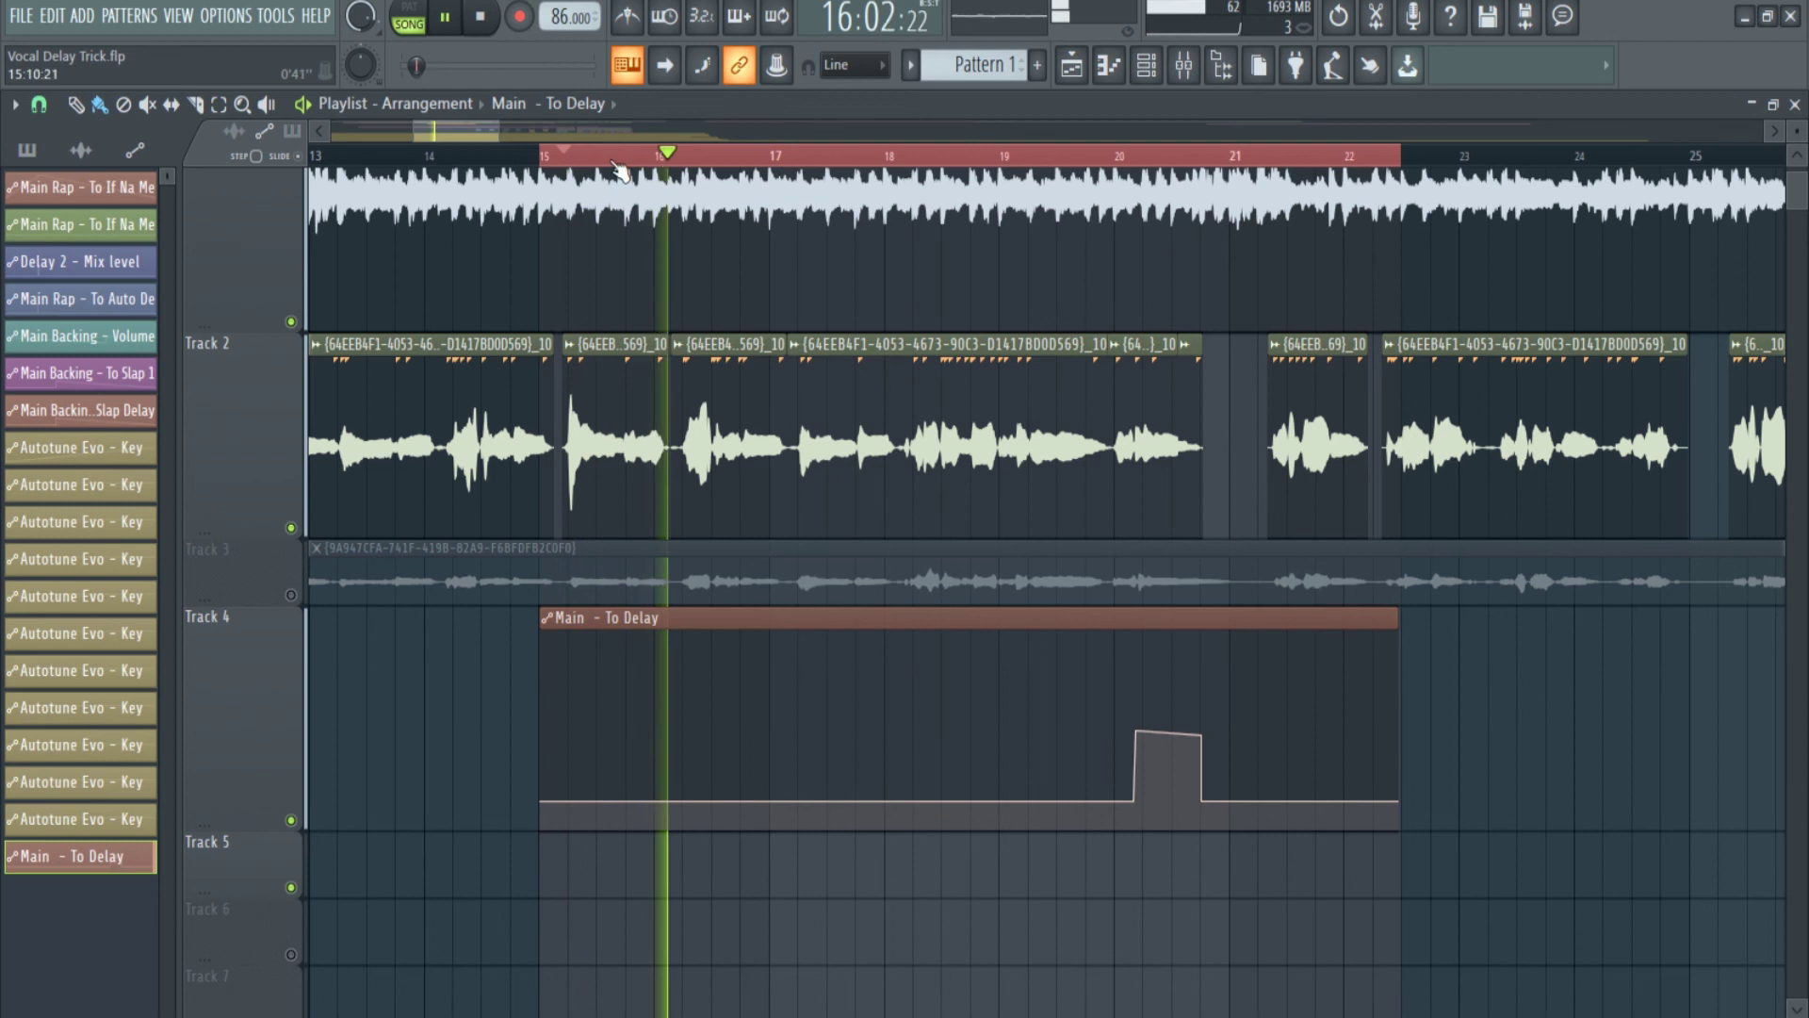
pyautogui.moveTo(485, 138); pyautogui.dragTo(499, 140)
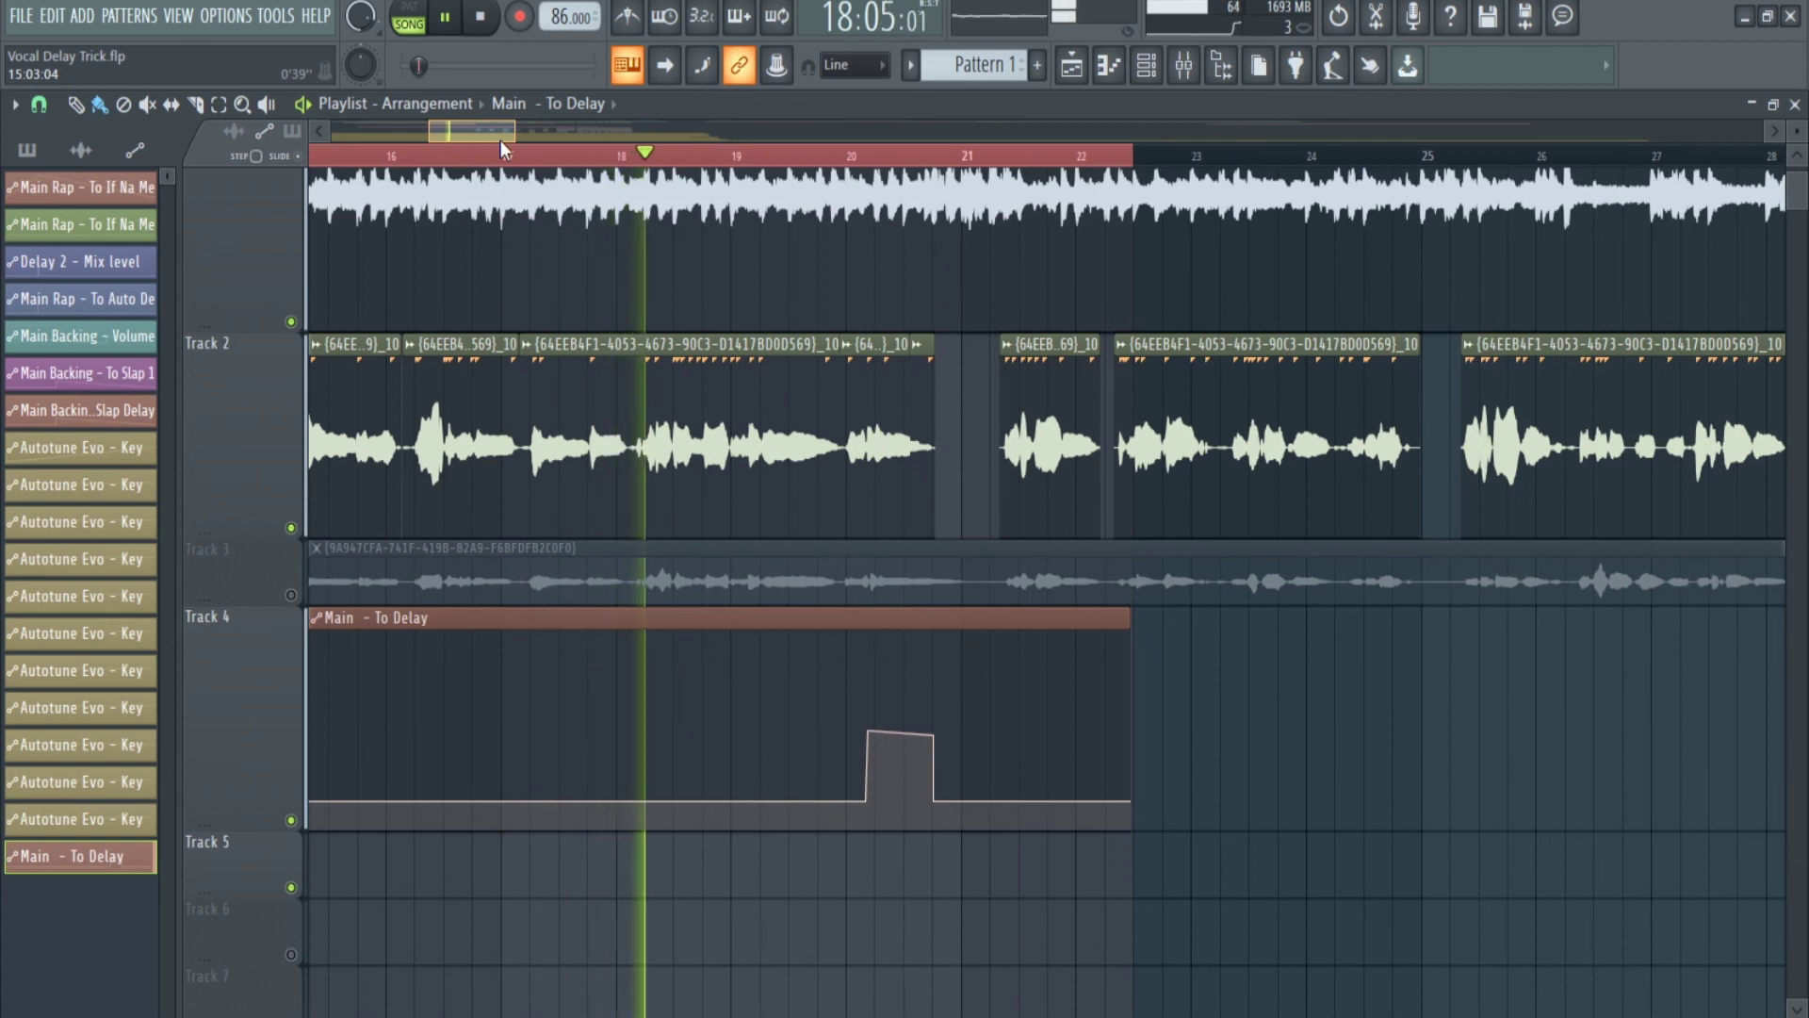
pyautogui.moveTo(501, 140); pyautogui.dragTo(512, 137)
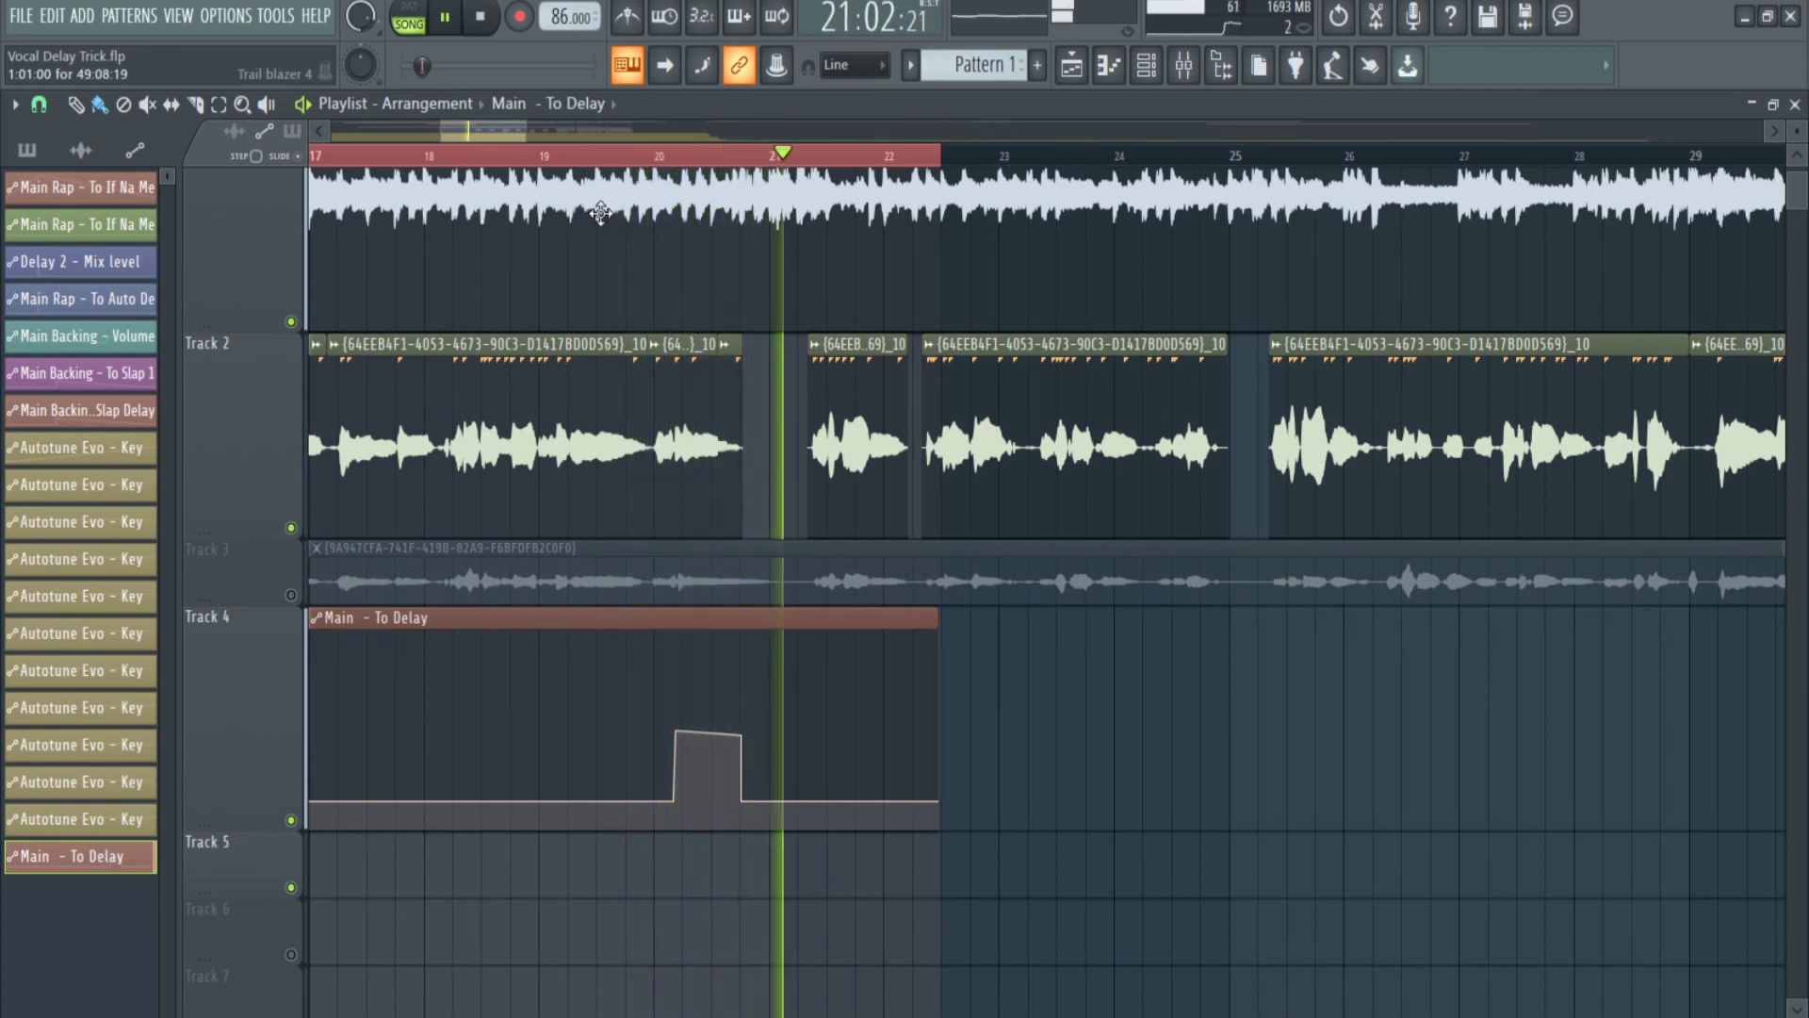
pyautogui.press('space')
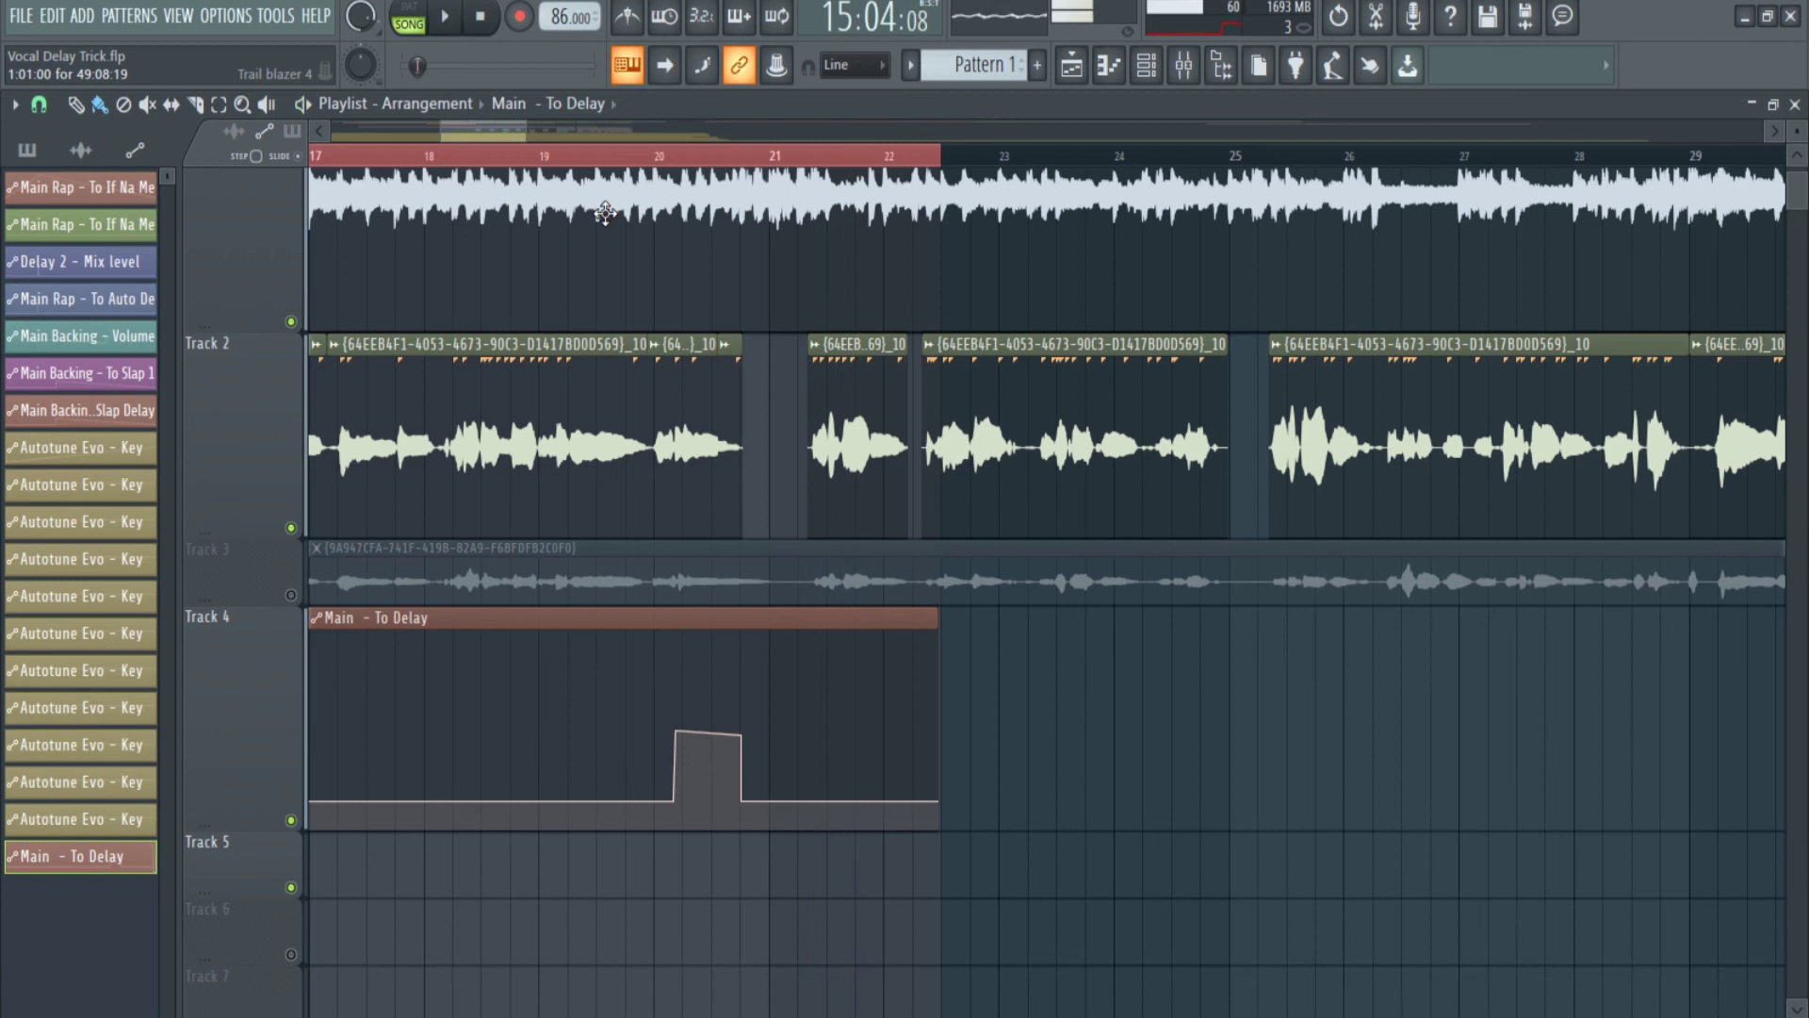
pyautogui.scroll(3, 695, 311)
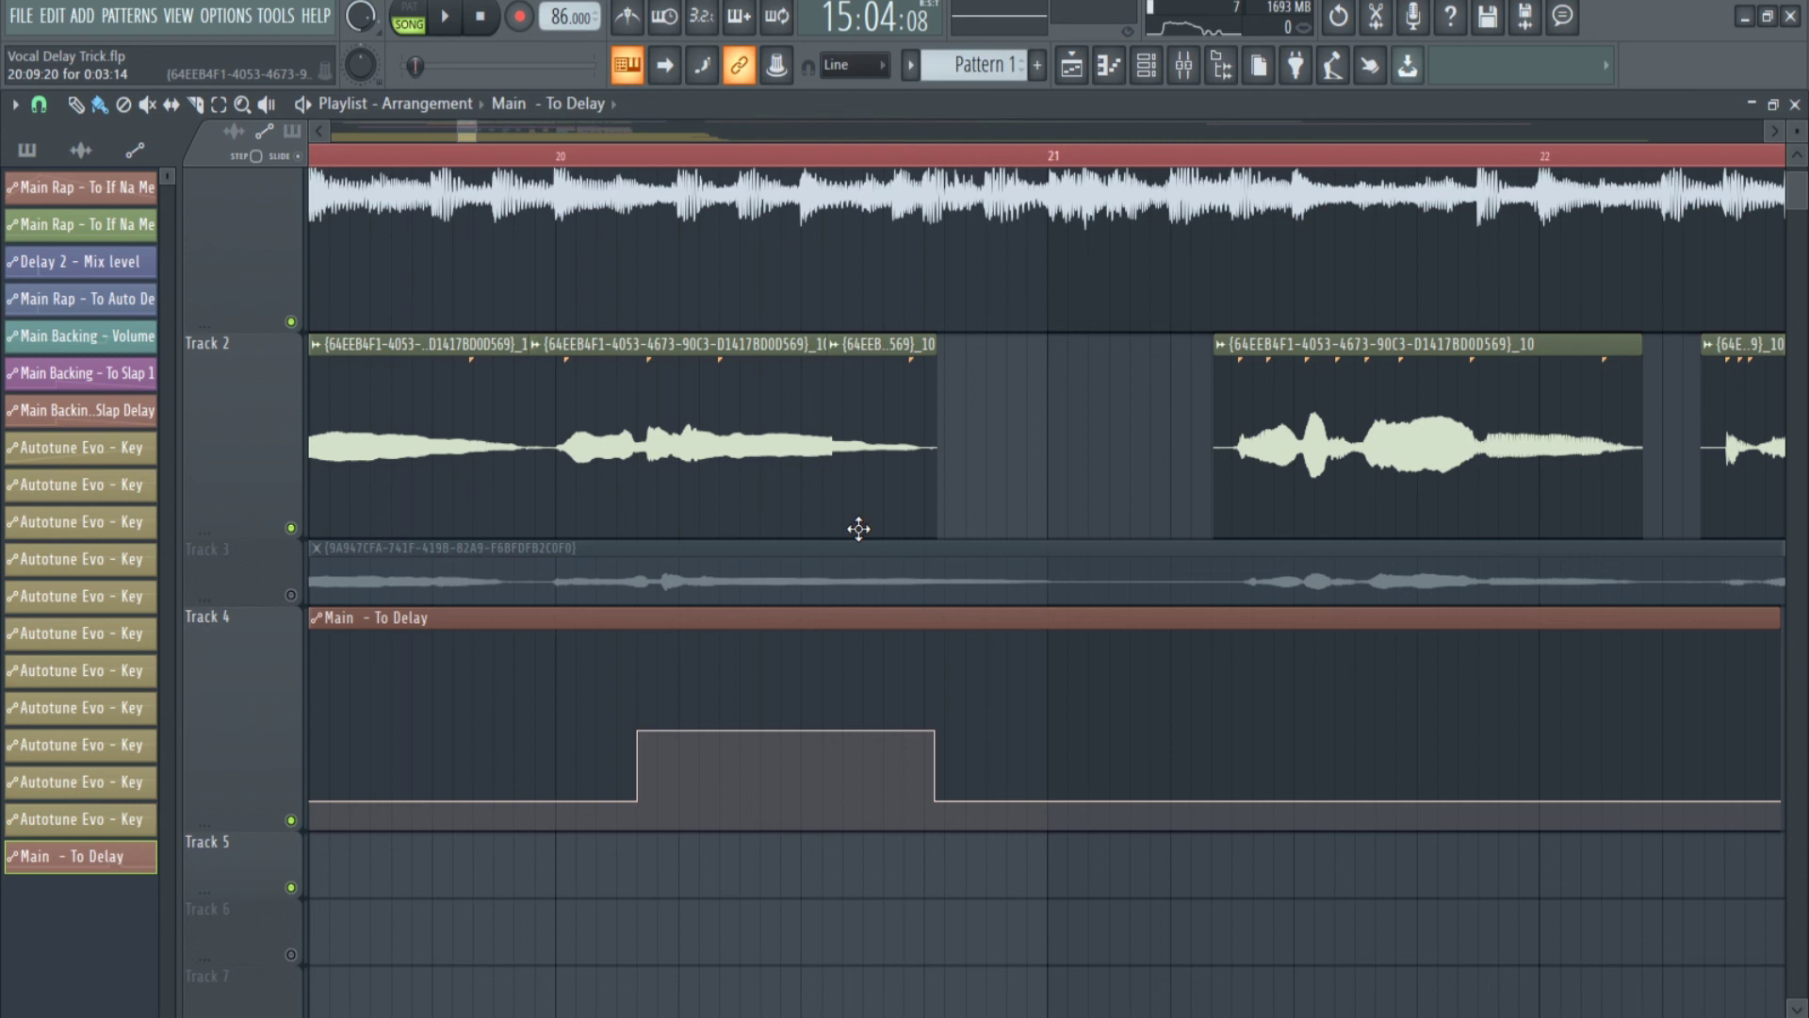
pyautogui.moveTo(477, 133); pyautogui.dragTo(473, 135)
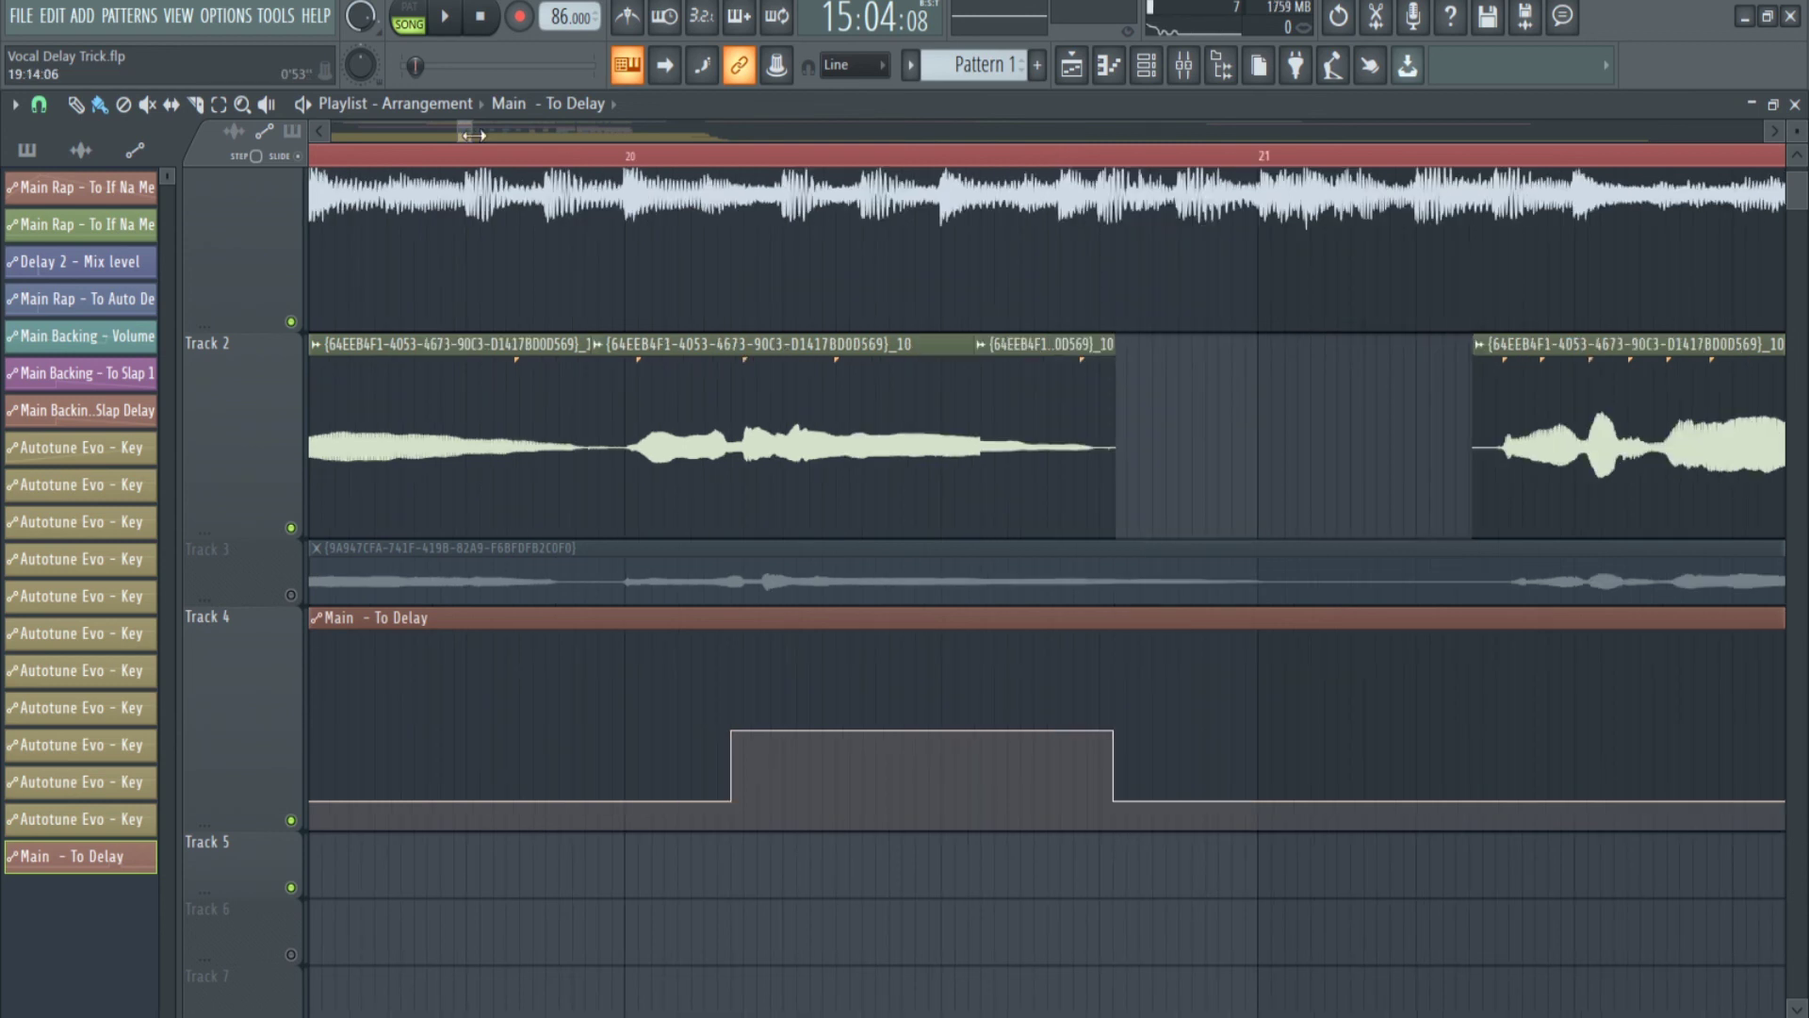